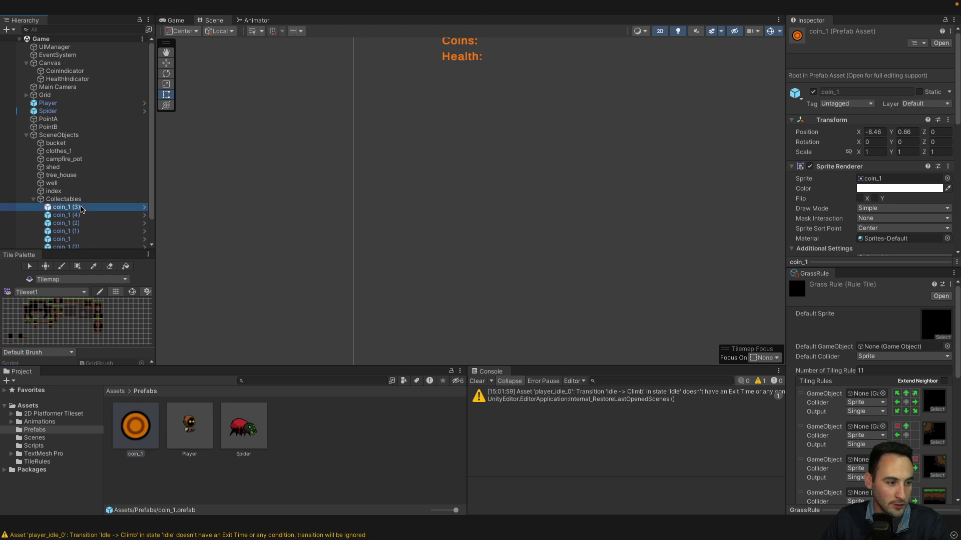
# - Examine the coin instances placed across the level, from coin_1 (3) back to the coin near the player and the signpost
pyautogui.scroll(-5, 250, 235)
pyautogui.press('Left')
pyautogui.press('Left')
pyautogui.press('Left')
pyautogui.press('Left')
pyautogui.press('Left')
pyautogui.press('Left')
pyautogui.press('Left')
pyautogui.press('Left')
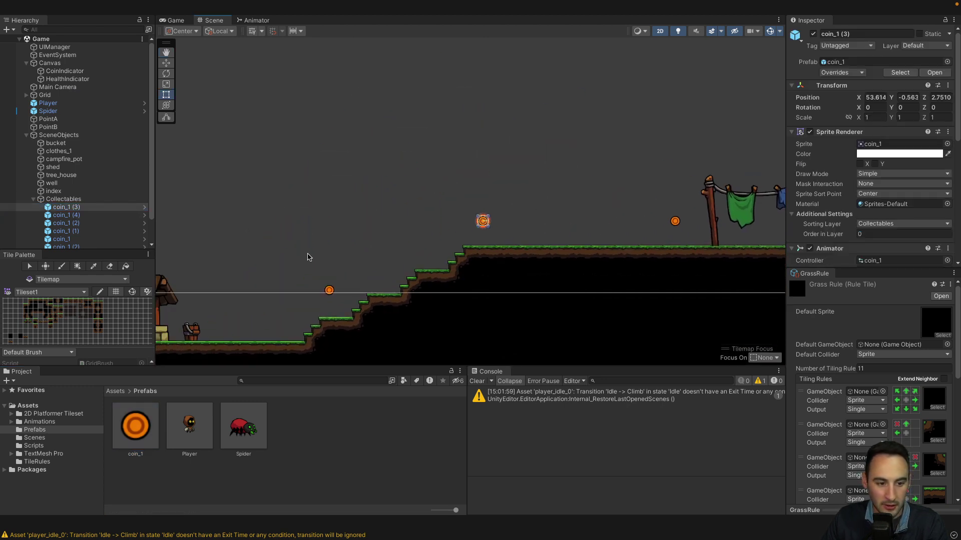
pyautogui.scroll(-3, 504, 274)
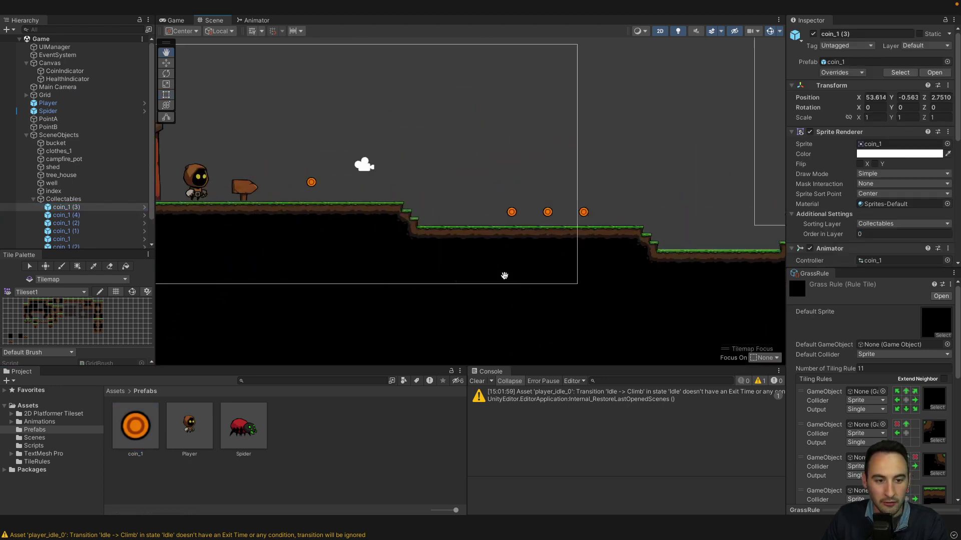
pyautogui.scroll(6, 451, 275)
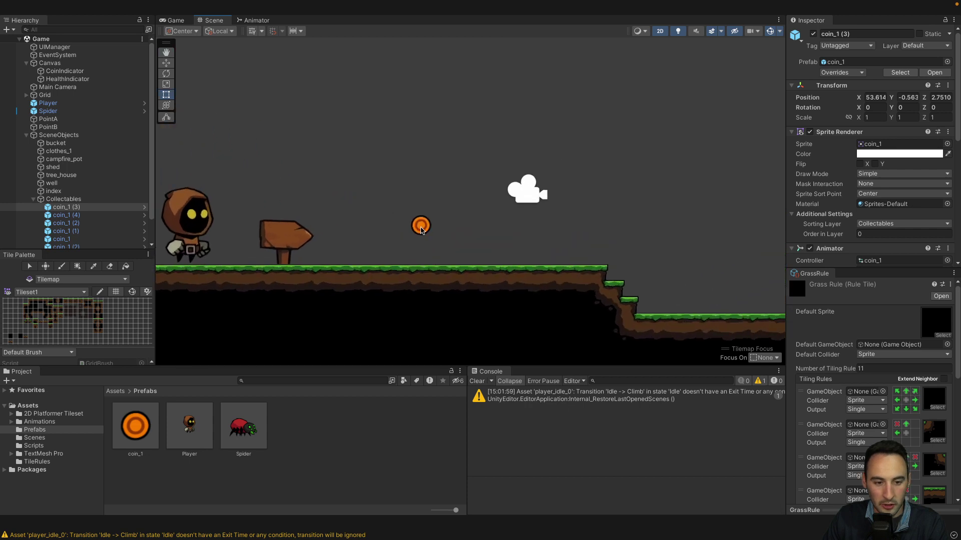
pyautogui.click(421, 230)
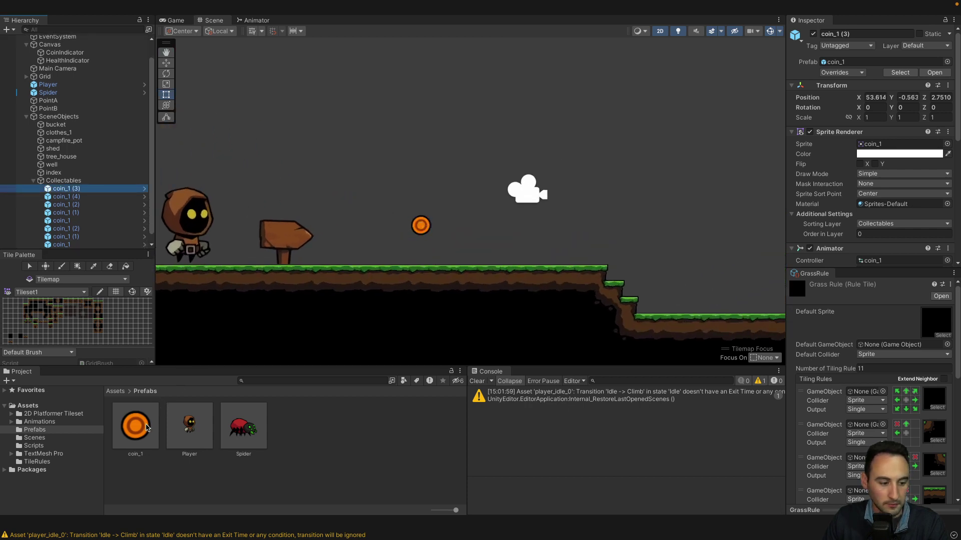
# - View the coin_1 prefab on its own, return to the scene and check the coin_1 (3) instance for prefab overrides
pyautogui.doubleClick(136, 426)
pyautogui.scroll(-5, 397, 230)
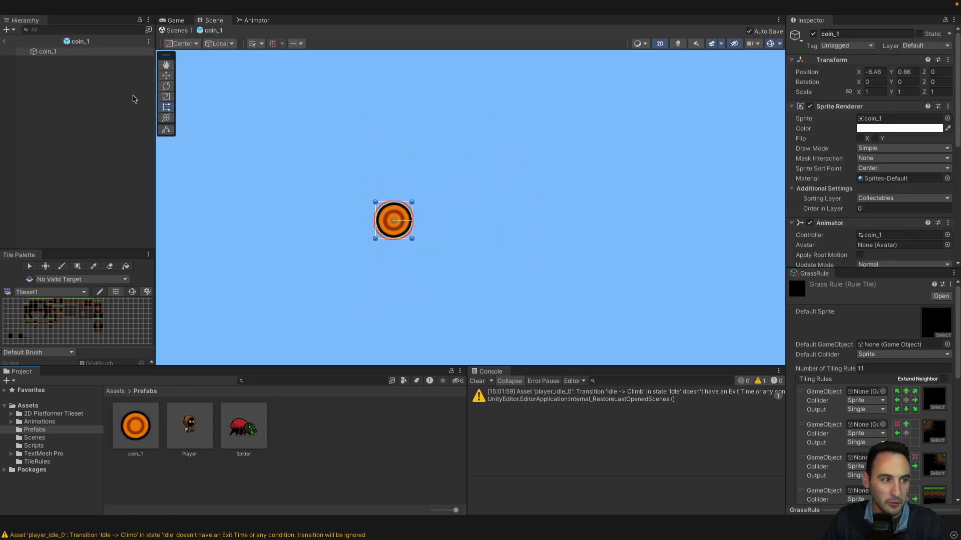
pyautogui.click(4, 41)
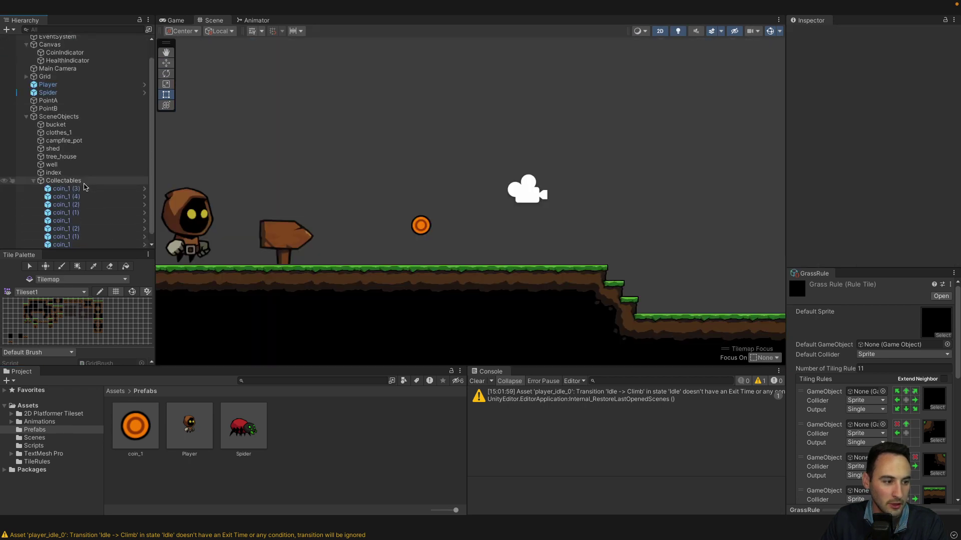
pyautogui.click(85, 188)
pyautogui.click(859, 76)
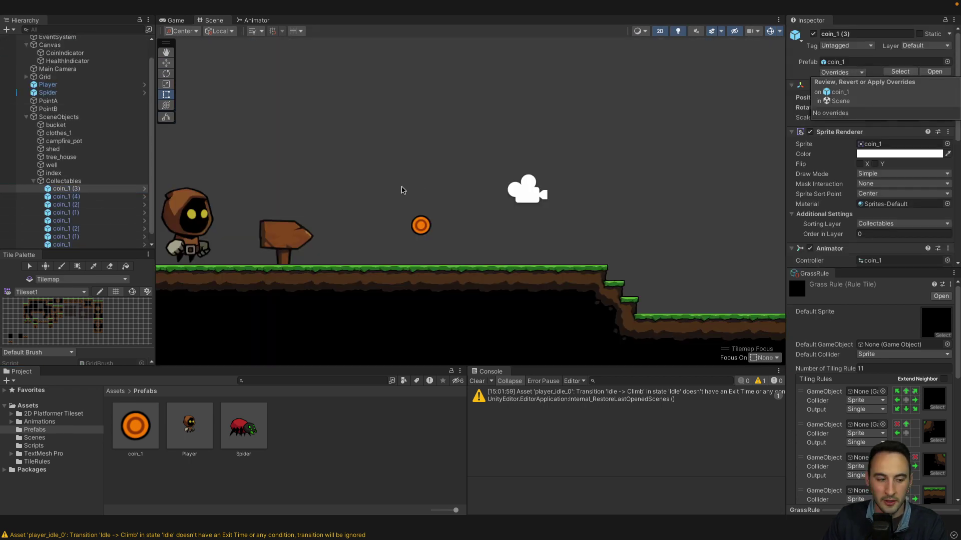
# - Open the coin_1 prefab for editing and dock a short Animation window beneath the Scene view
pyautogui.doubleClick(122, 420)
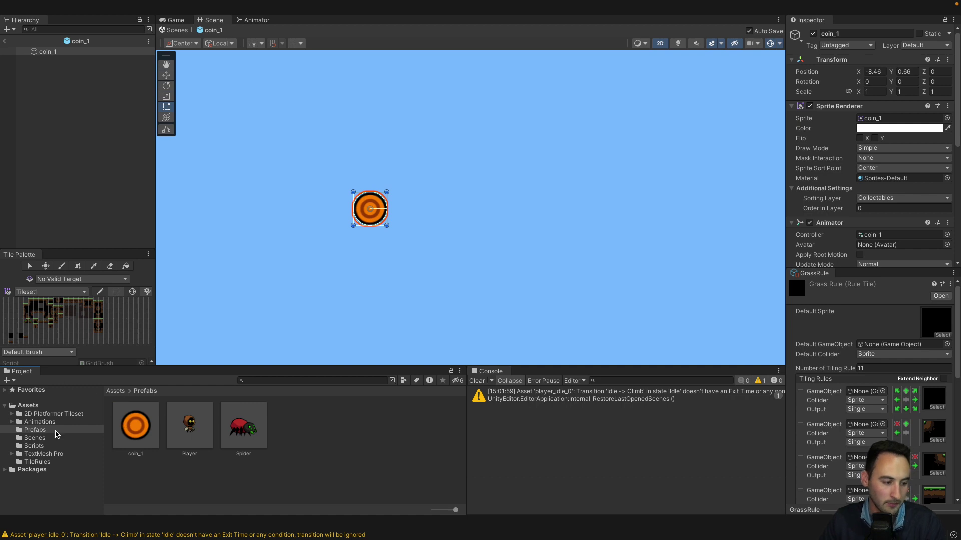
pyautogui.moveTo(264, 3)
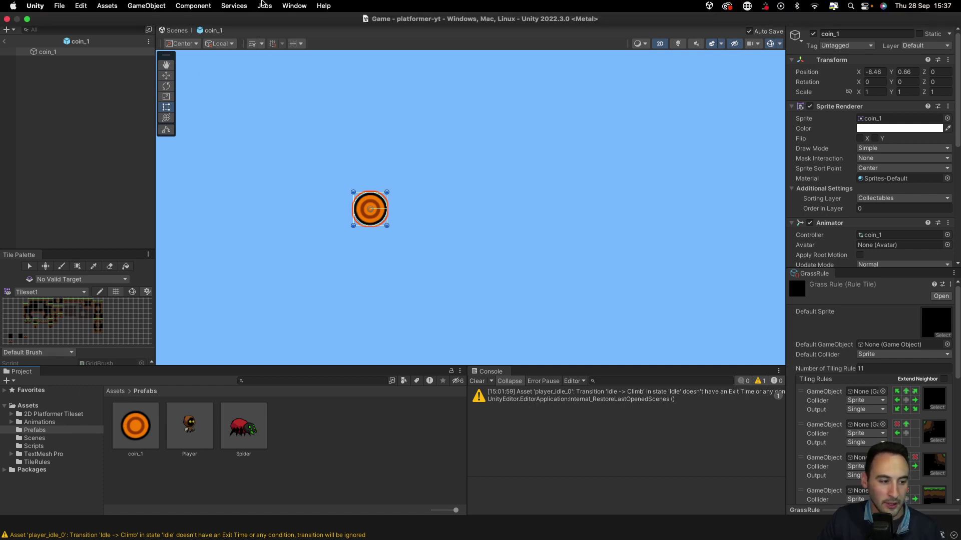
pyautogui.click(294, 5)
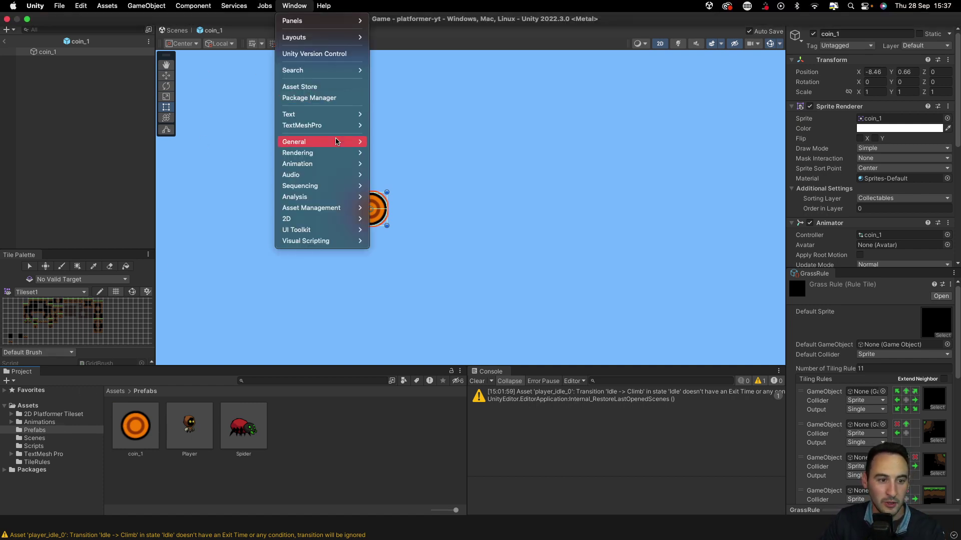
pyautogui.moveTo(339, 165)
pyautogui.click(393, 168)
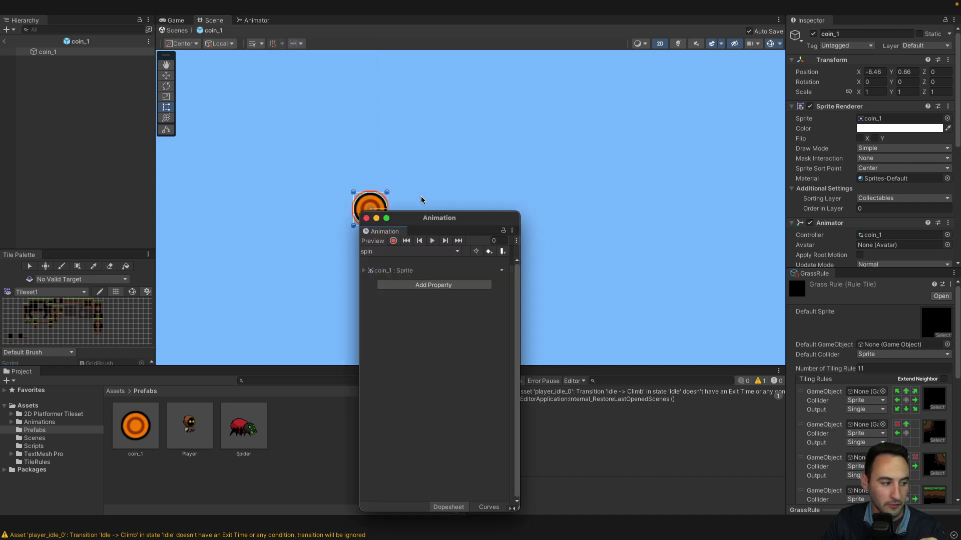
pyautogui.moveTo(384, 232); pyautogui.dragTo(311, 352)
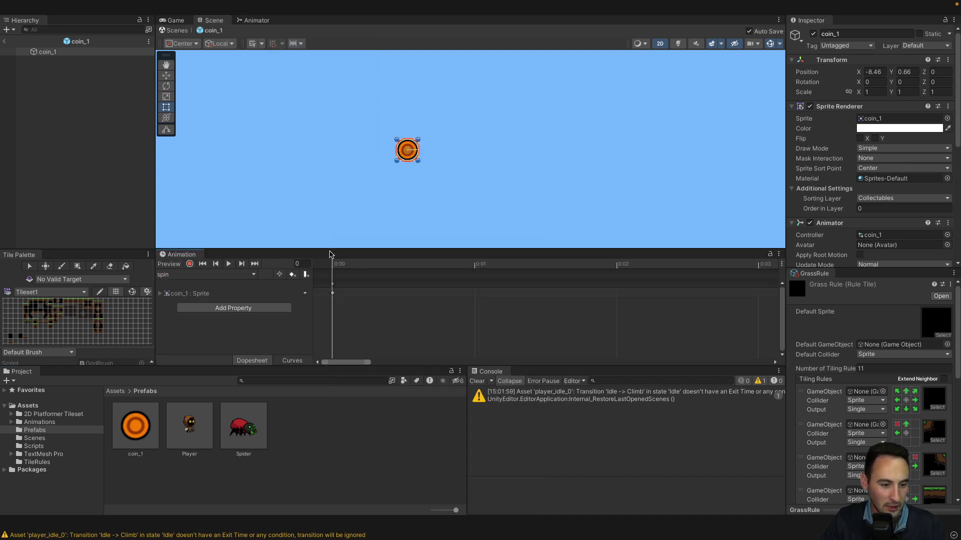
pyautogui.moveTo(330, 250); pyautogui.dragTo(290, 315)
# - Locate the coin's spin animation clip in Assets/Animations/Coin and display its keyframes
pyautogui.click(31, 406)
pyautogui.click(279, 382)
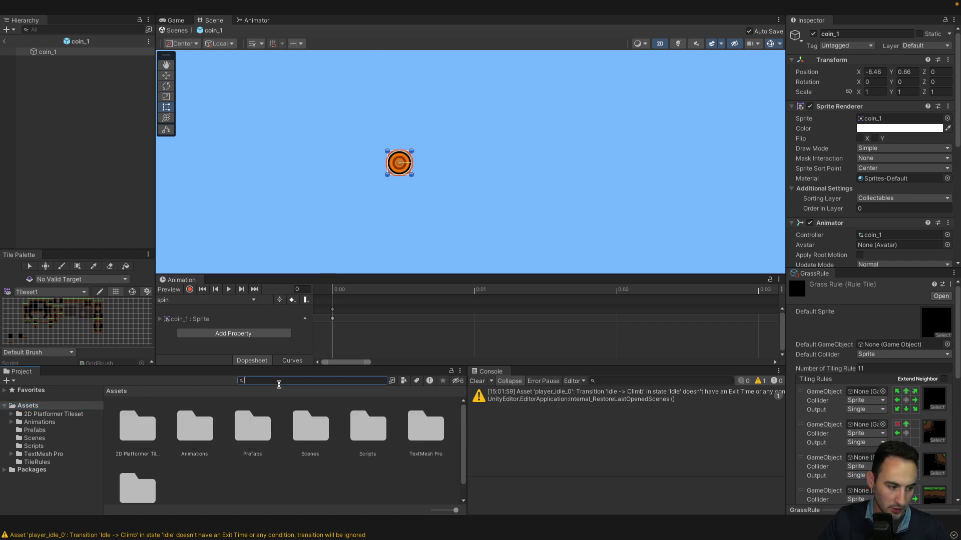
pyautogui.doubleClick(210, 435)
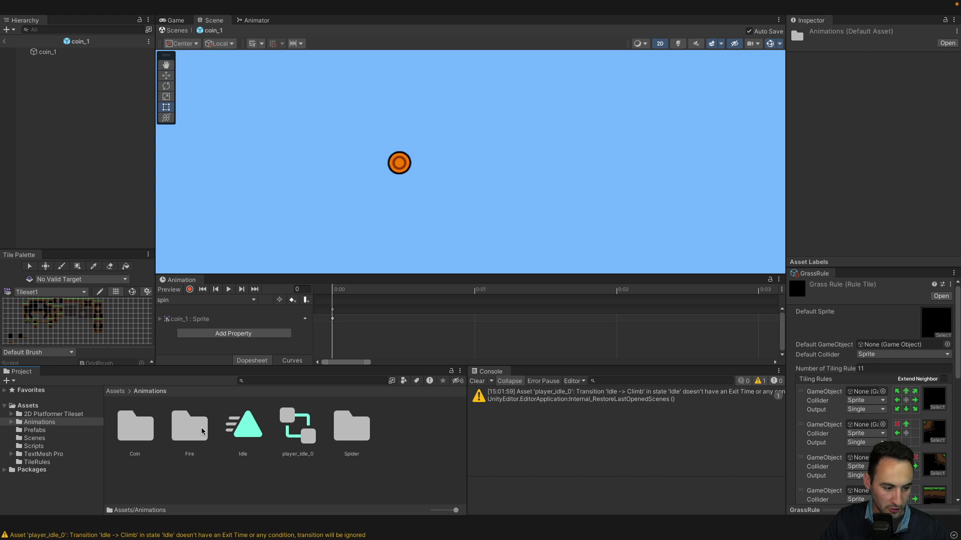
pyautogui.doubleClick(139, 426)
pyautogui.click(192, 422)
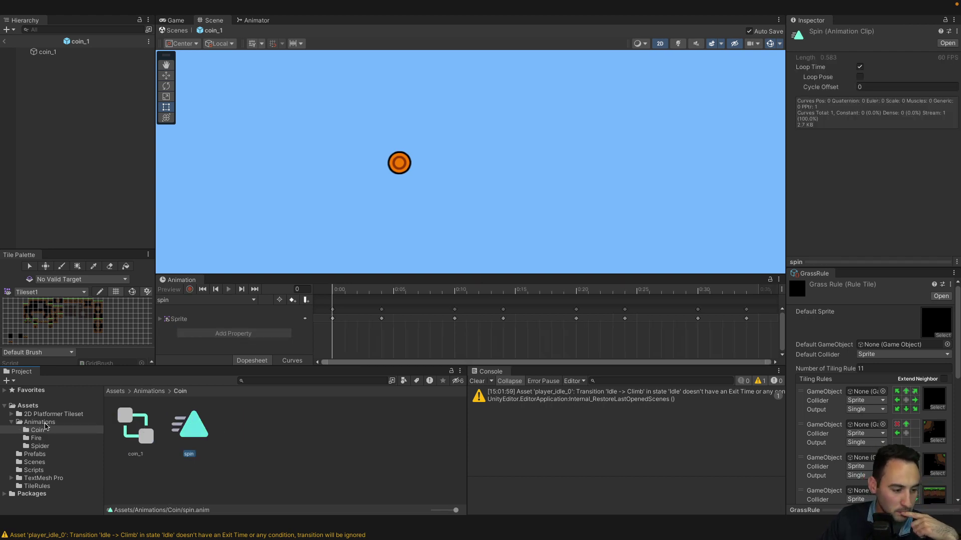
# - Run the game and walk the player rightwards through the coins to the spider to test the coin spin animation
pyautogui.click(500, 147)
pyautogui.hotkey('ctrl', 'p')
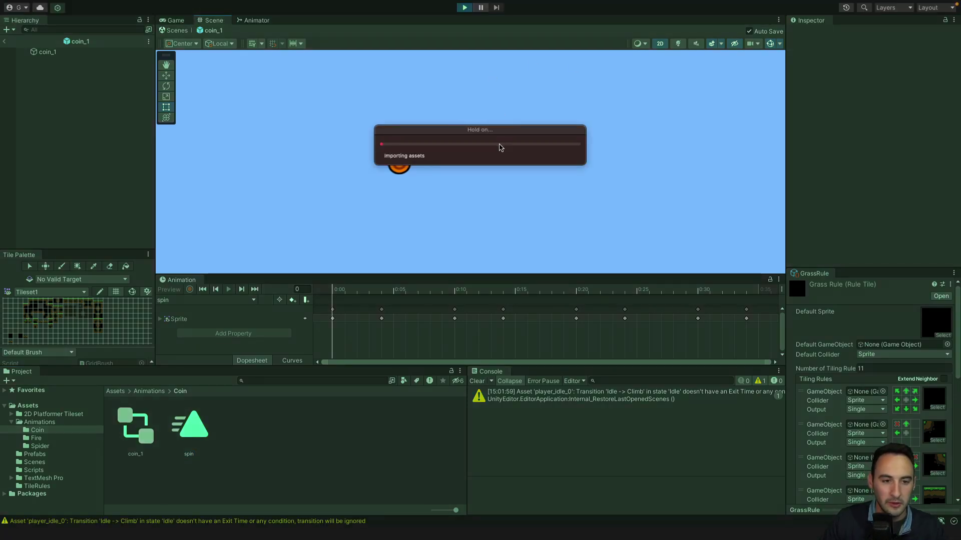
pyautogui.click(184, 21)
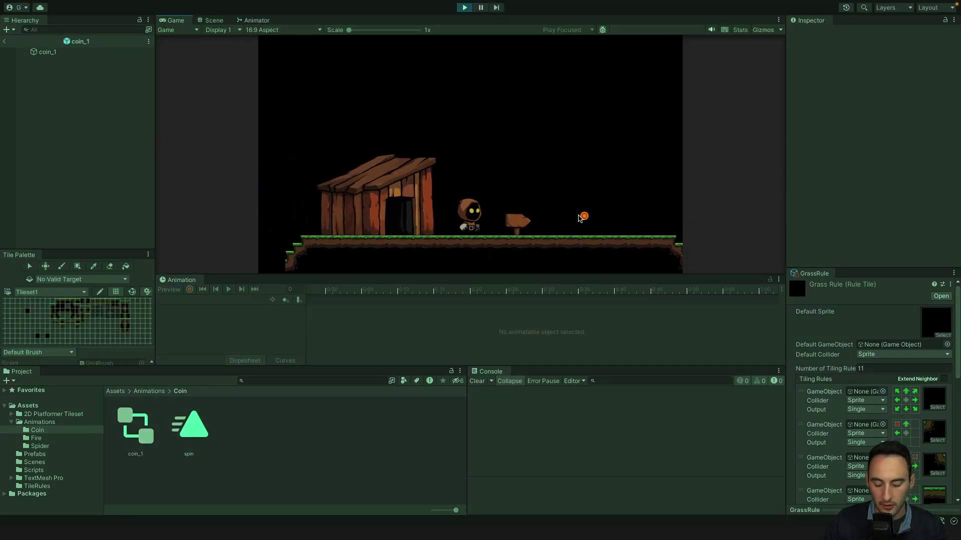
pyautogui.press('d')
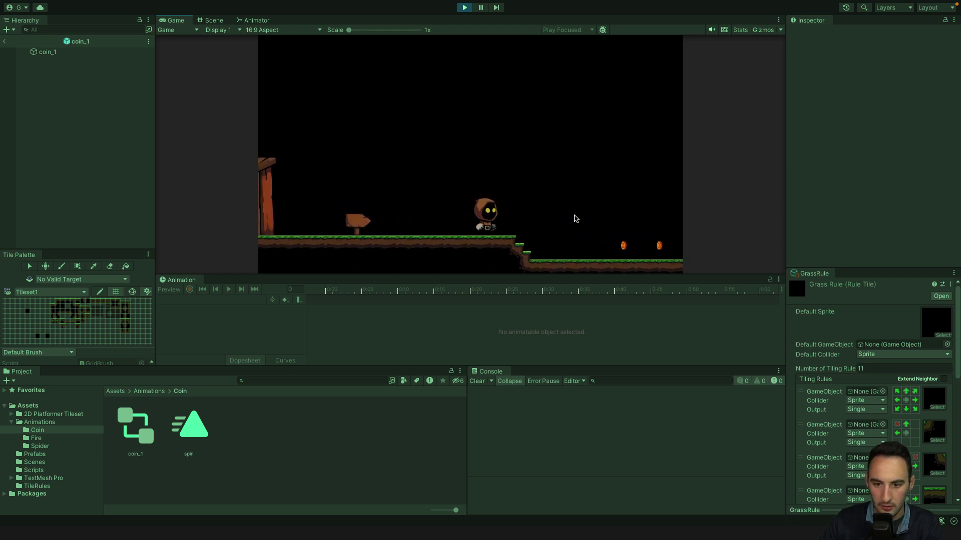
pyautogui.press('d')
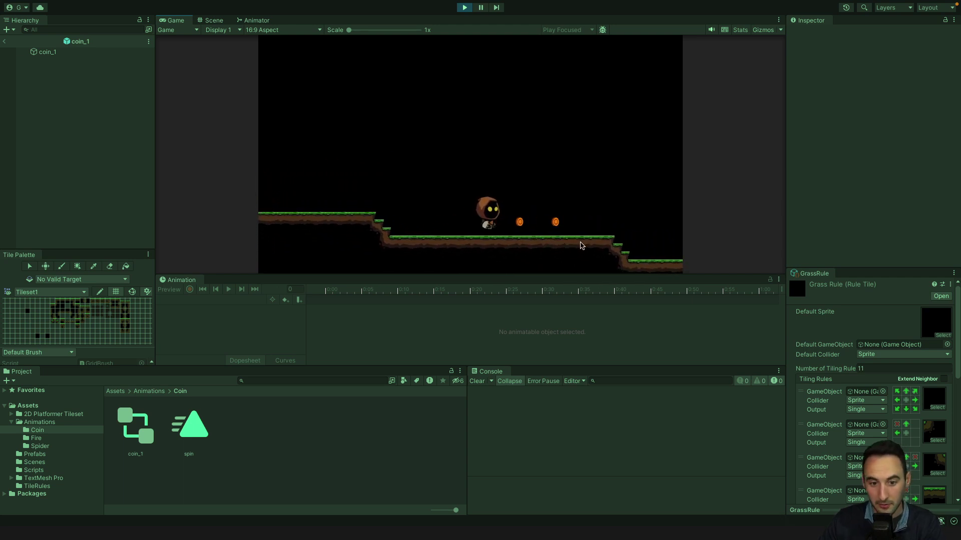
pyautogui.press('d')
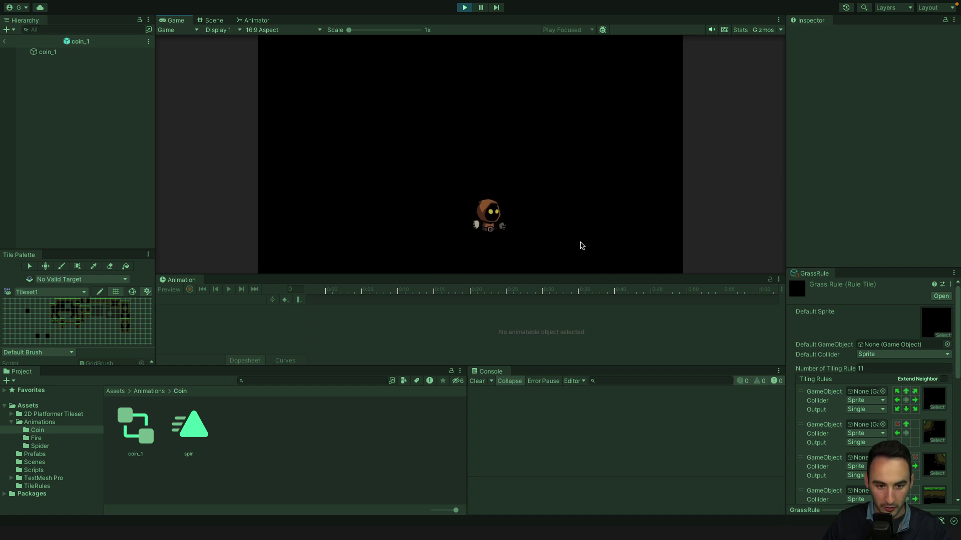
pyautogui.press('d')
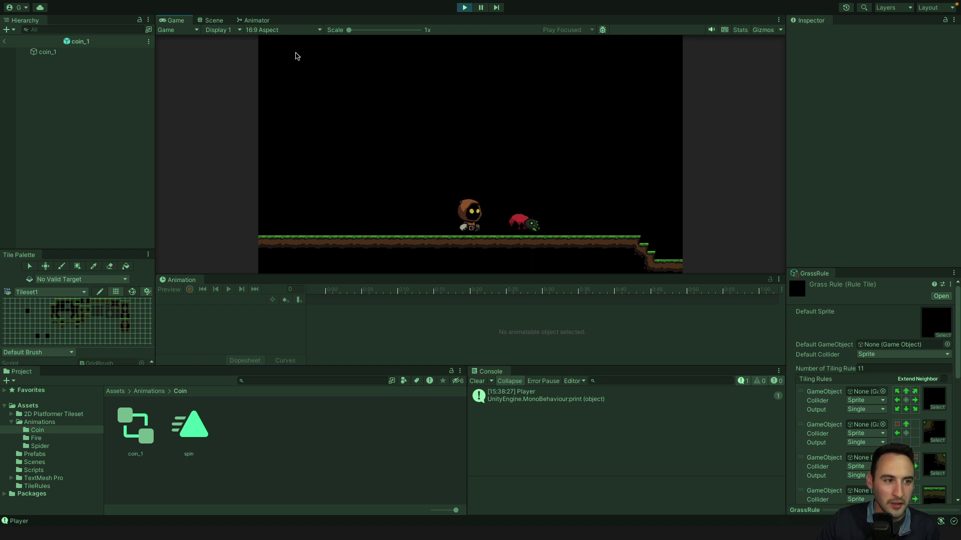
# - Leave prefab editing, examine the Canvas bounds and component settings during play mode, and stop the game
pyautogui.click(4, 41)
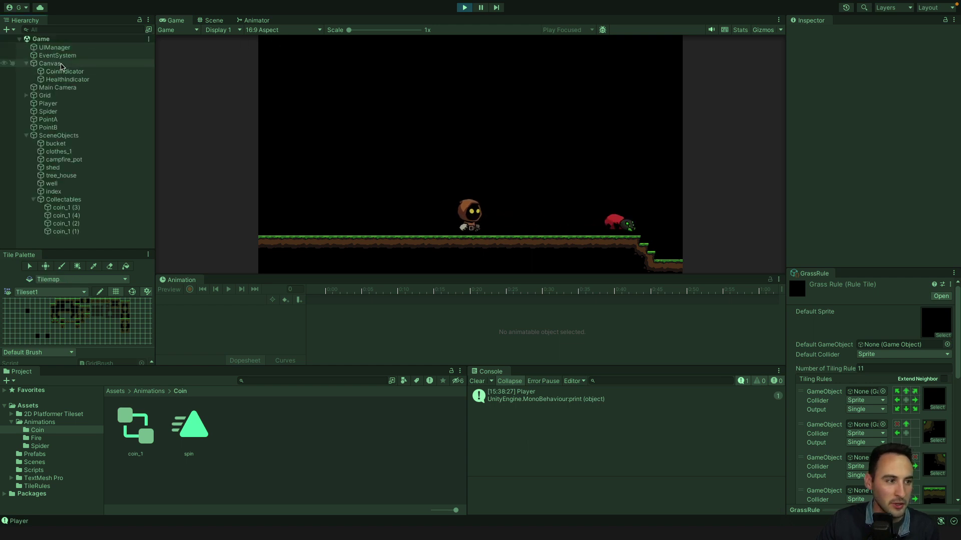
pyautogui.click(59, 64)
pyautogui.click(203, 20)
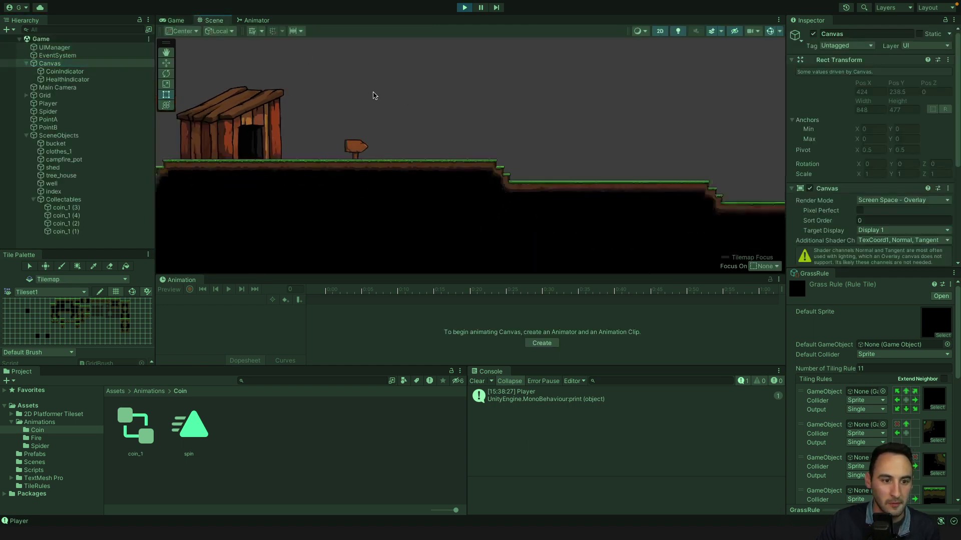
pyautogui.doubleClick(90, 64)
pyautogui.scroll(5, 389, 119)
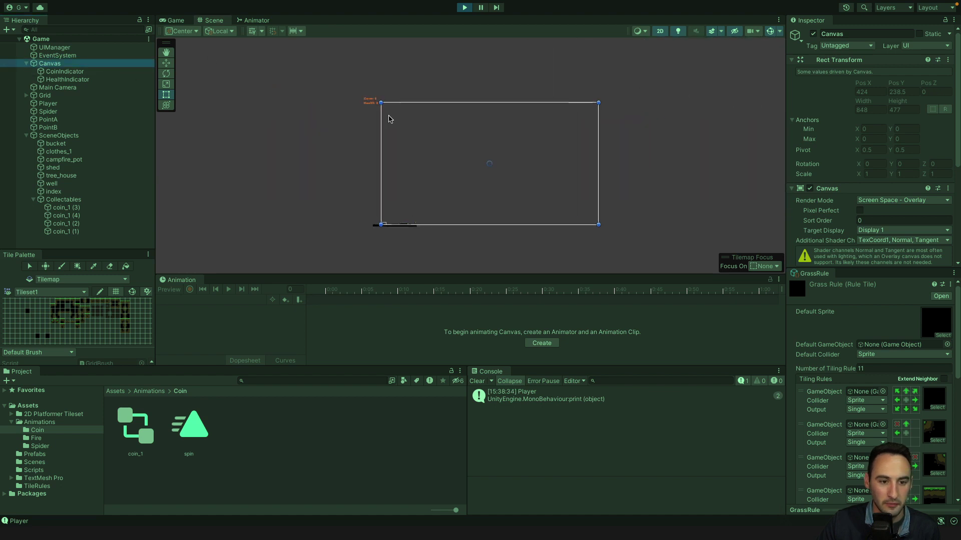
pyautogui.scroll(-4, 348, 78)
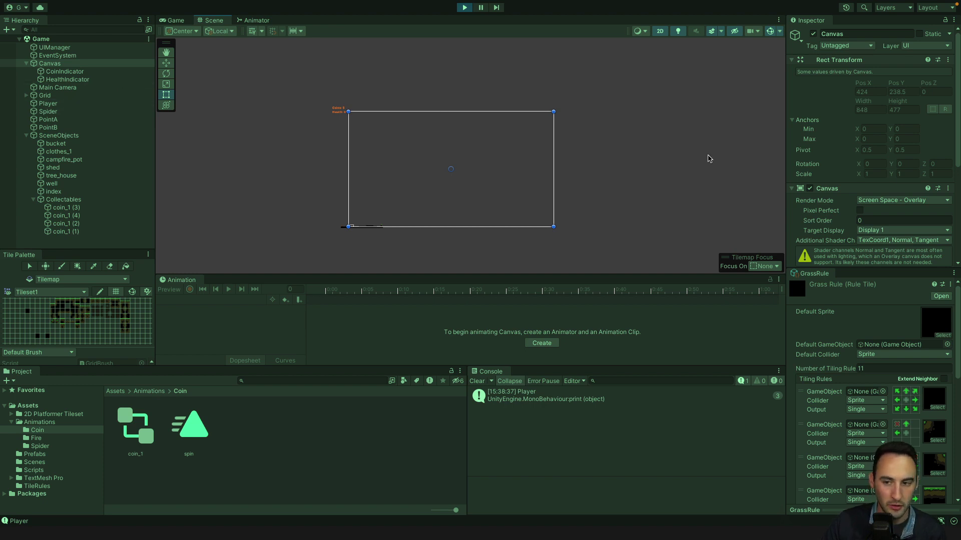
pyautogui.scroll(-5, 848, 198)
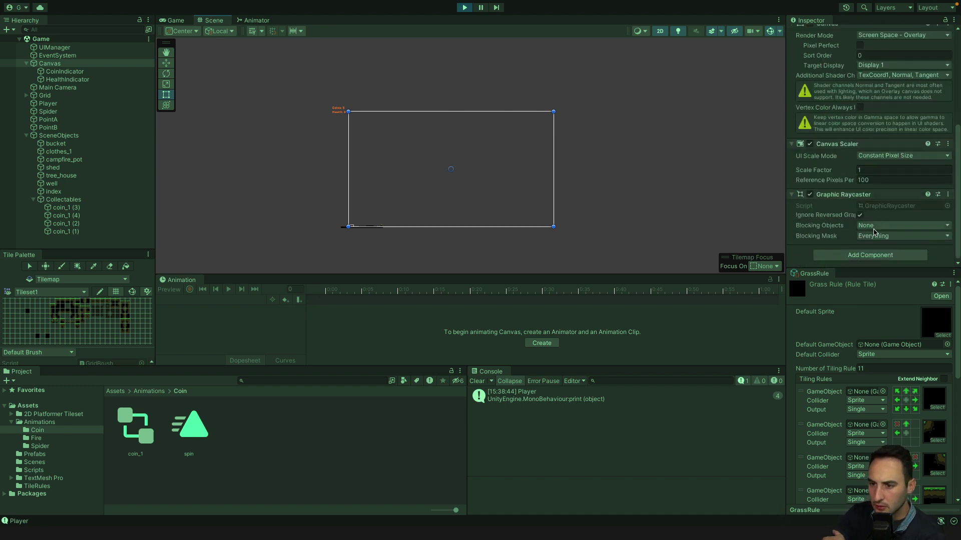
pyautogui.click(464, 8)
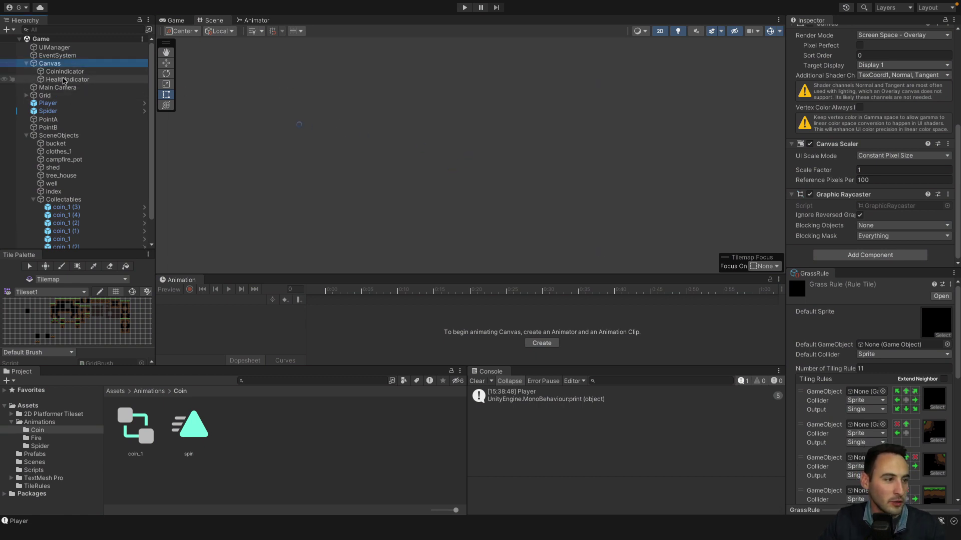
# - Move the CoinIndicator text down and to the right so that it sits inside the Canvas's upper-left corner
pyautogui.click(68, 72)
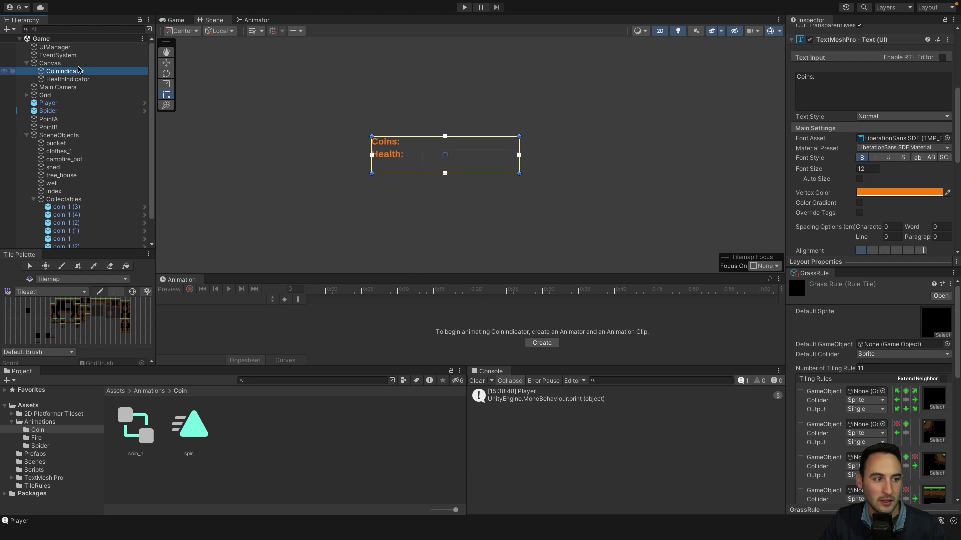
pyautogui.rightClick(66, 73)
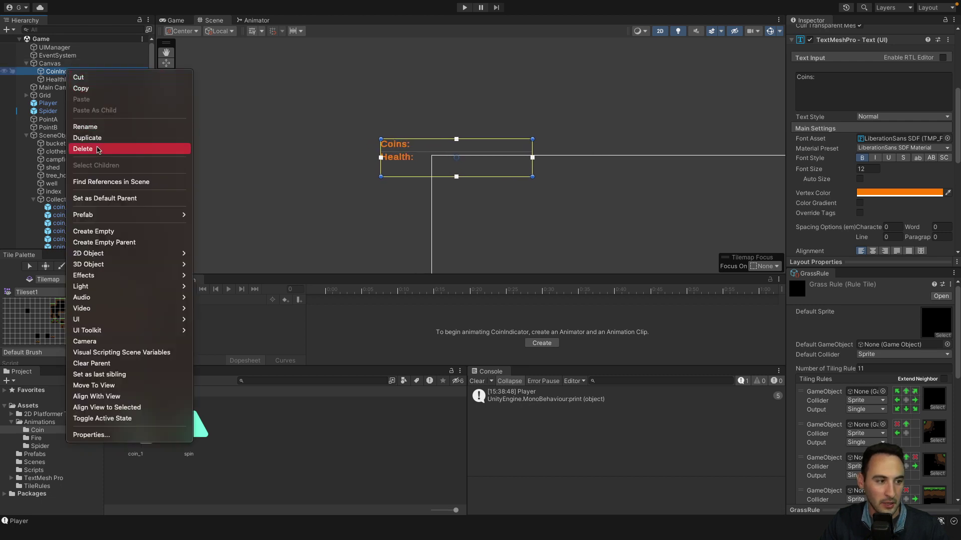
pyautogui.click(54, 74)
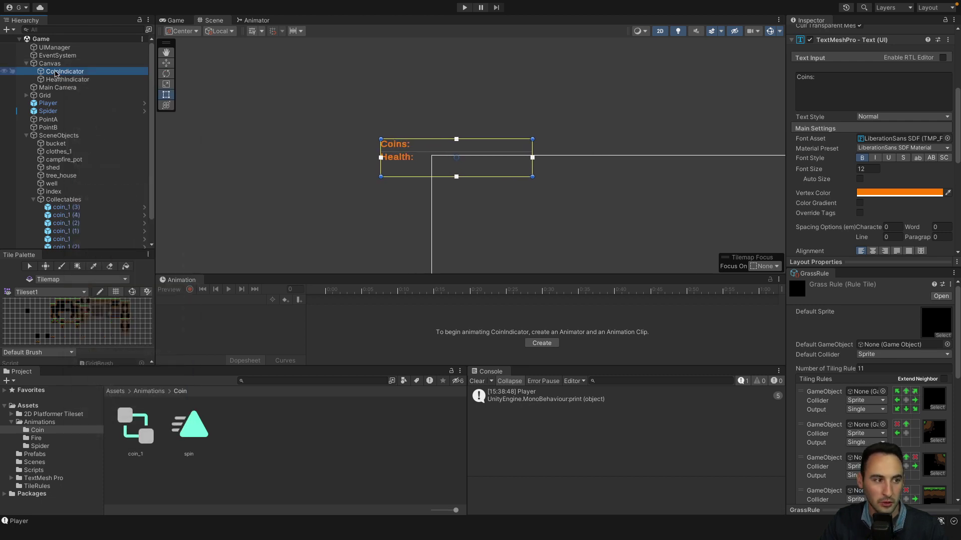
pyautogui.click(166, 62)
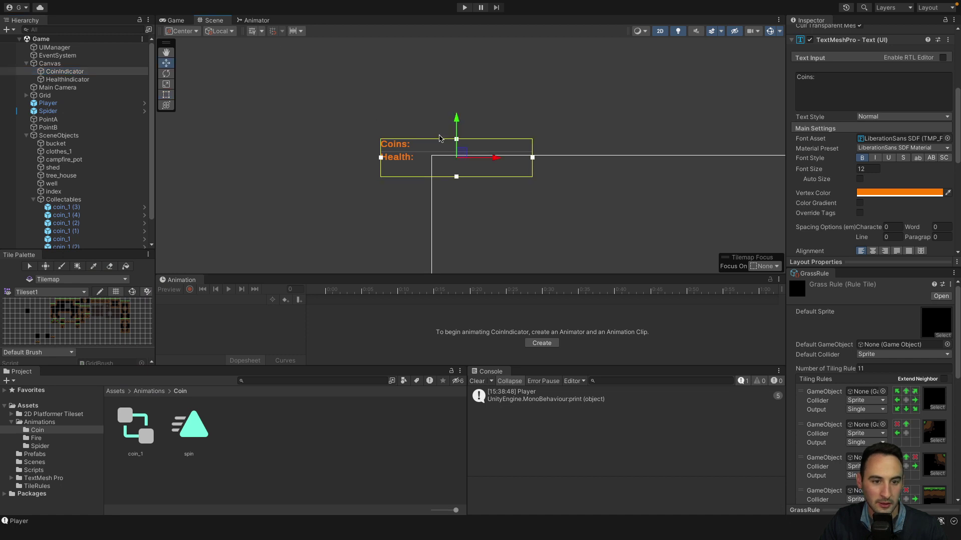
pyautogui.moveTo(455, 127); pyautogui.dragTo(455, 189)
pyautogui.moveTo(483, 220); pyautogui.dragTo(554, 219)
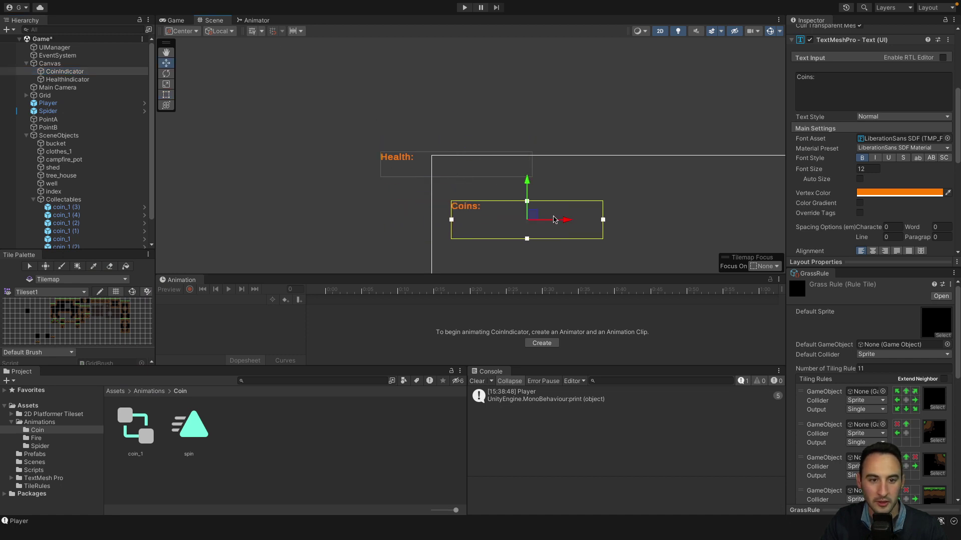
# - Dock the Game view above the Inspector so it shows alongside the Scene view, and enlarge its height
pyautogui.moveTo(175, 20); pyautogui.dragTo(404, 239)
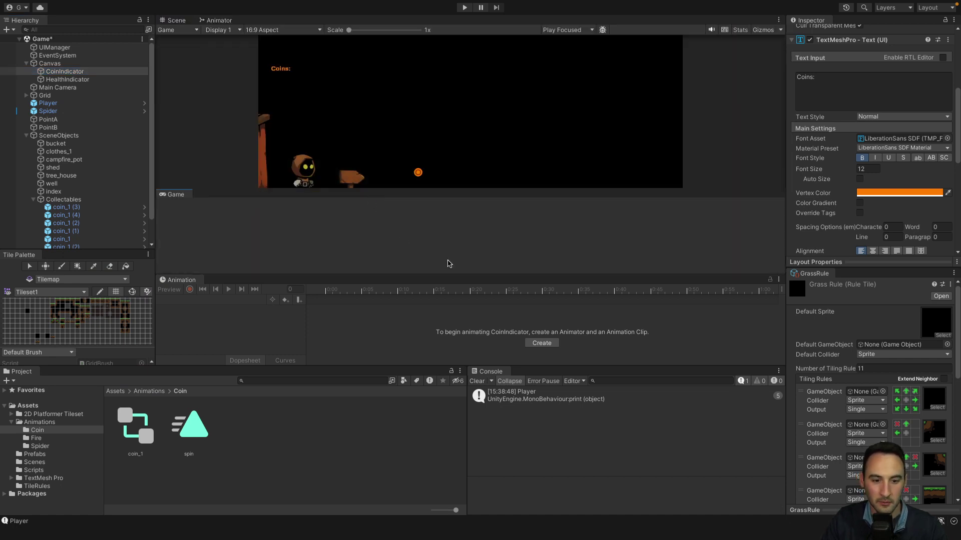
pyautogui.moveTo(449, 264); pyautogui.dragTo(446, 260)
pyautogui.moveTo(188, 194); pyautogui.dragTo(867, 95)
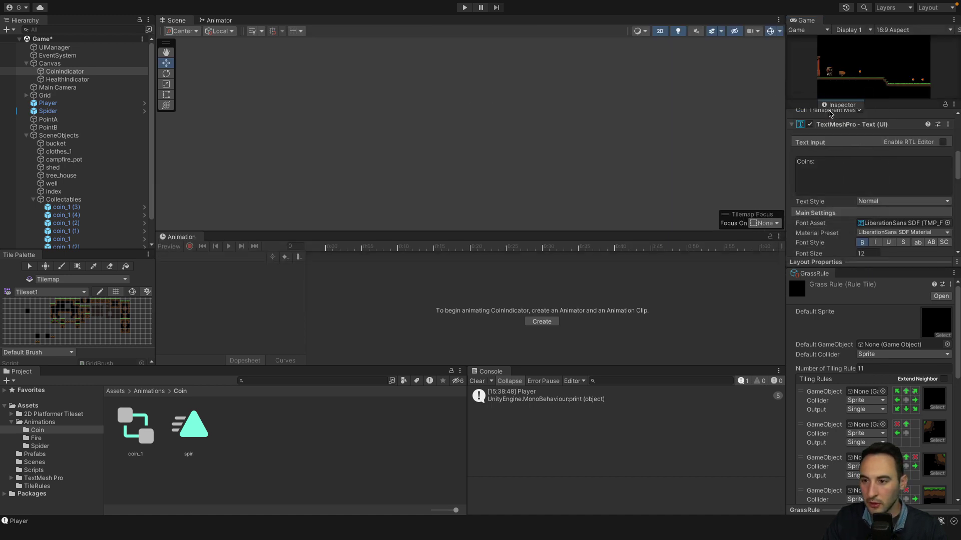
pyautogui.moveTo(865, 102); pyautogui.dragTo(840, 279)
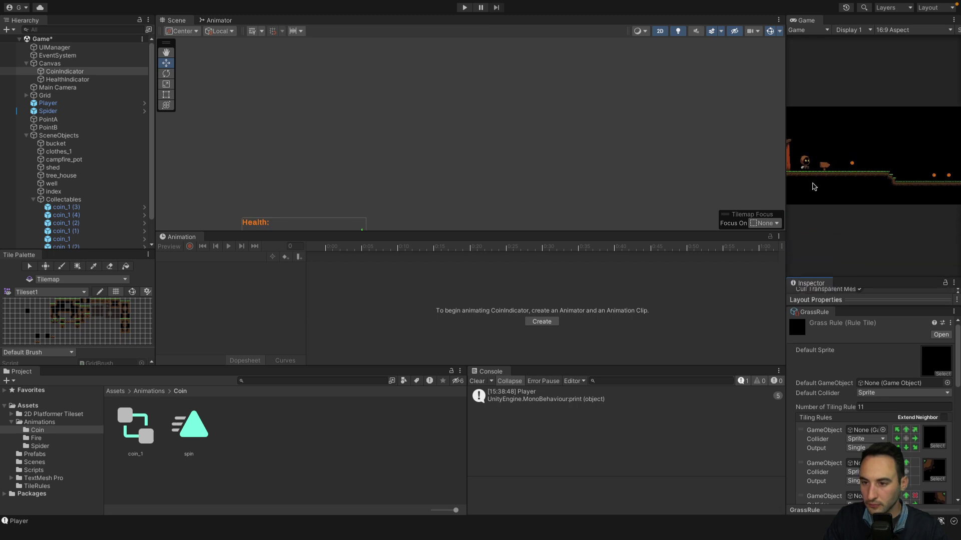
# - Widen the Game view and Inspector column to about a third of the window beside the Scene view
pyautogui.moveTo(787, 145); pyautogui.dragTo(567, 146)
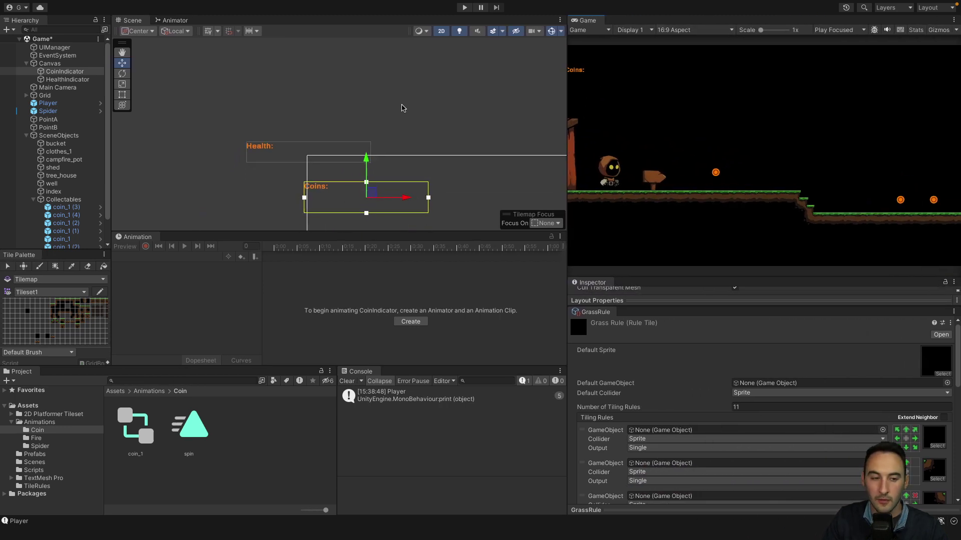
pyautogui.click(325, 172)
pyautogui.moveTo(566, 140); pyautogui.dragTo(647, 168)
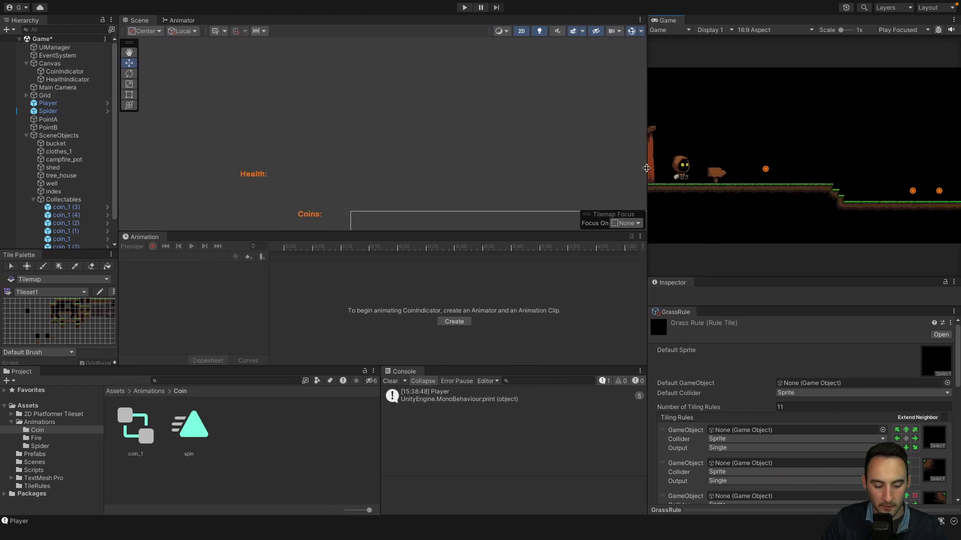
# - Reposition the CoinIndicator text right and down so it lies fully inside the Canvas's upper-left corner and shows in the Game view
pyautogui.scroll(-5, 425, 144)
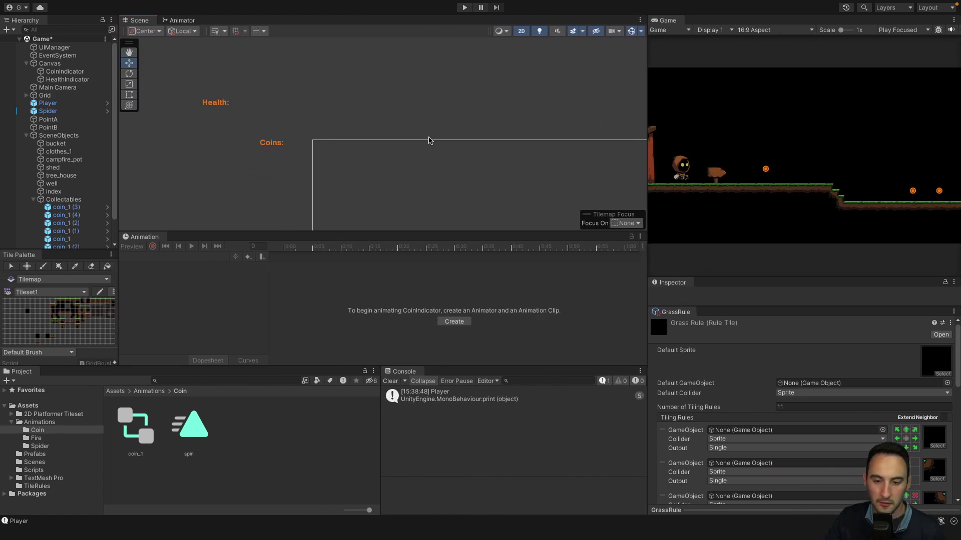
pyautogui.click(274, 146)
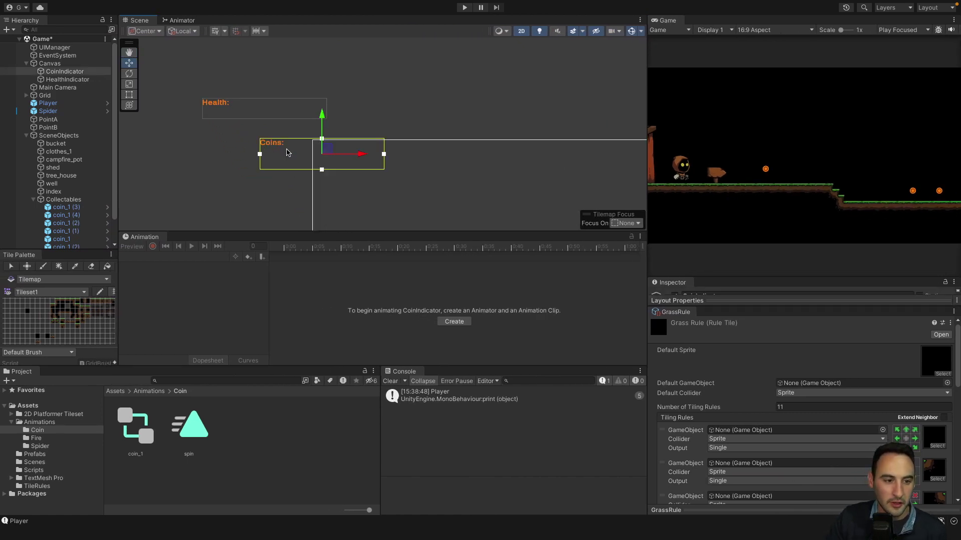
pyautogui.moveTo(359, 158); pyautogui.dragTo(389, 156)
pyautogui.moveTo(372, 124); pyautogui.dragTo(368, 145)
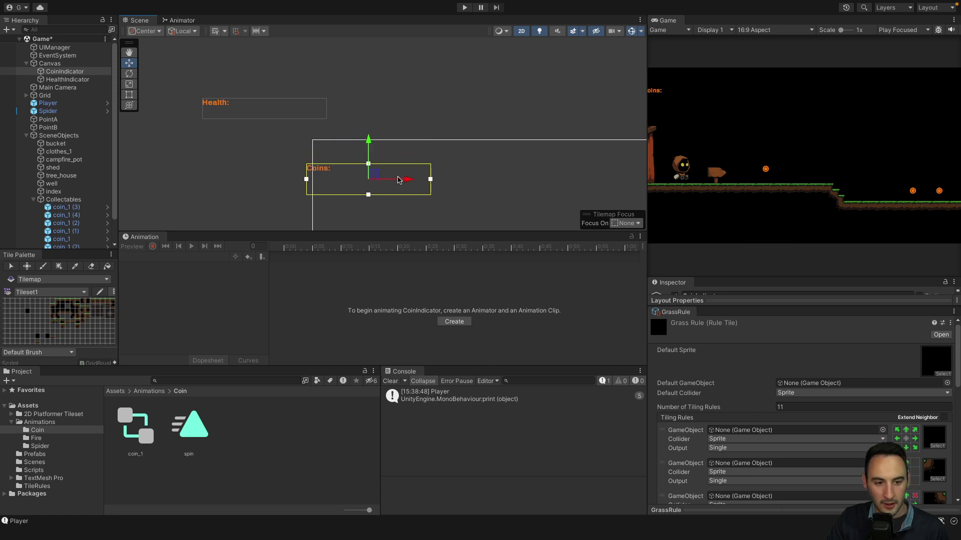
pyautogui.moveTo(399, 180); pyautogui.dragTo(422, 180)
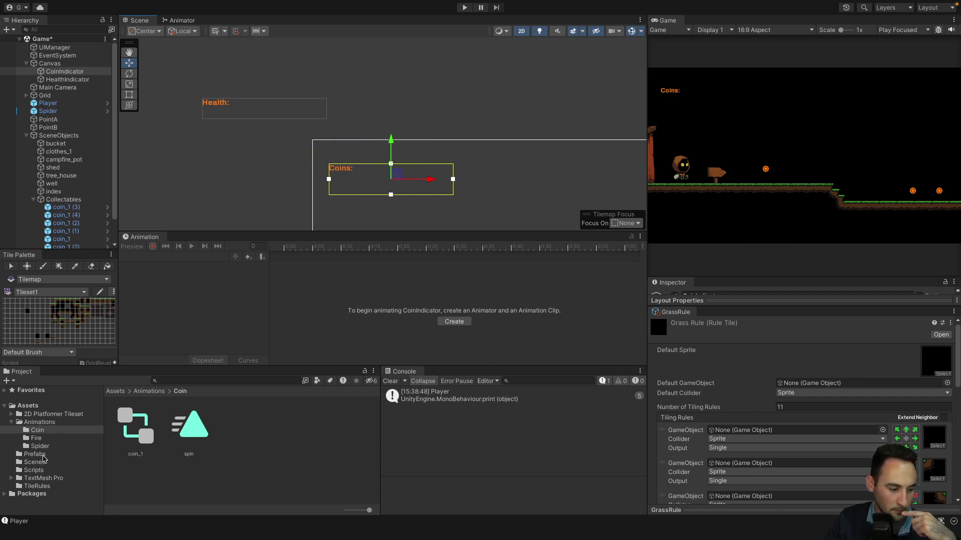
# - Locate the Stats file in Assets/2D Platformer Tileset/Simple UI Pack/PSD and select it
pyautogui.click(55, 408)
pyautogui.scroll(-2, 192, 445)
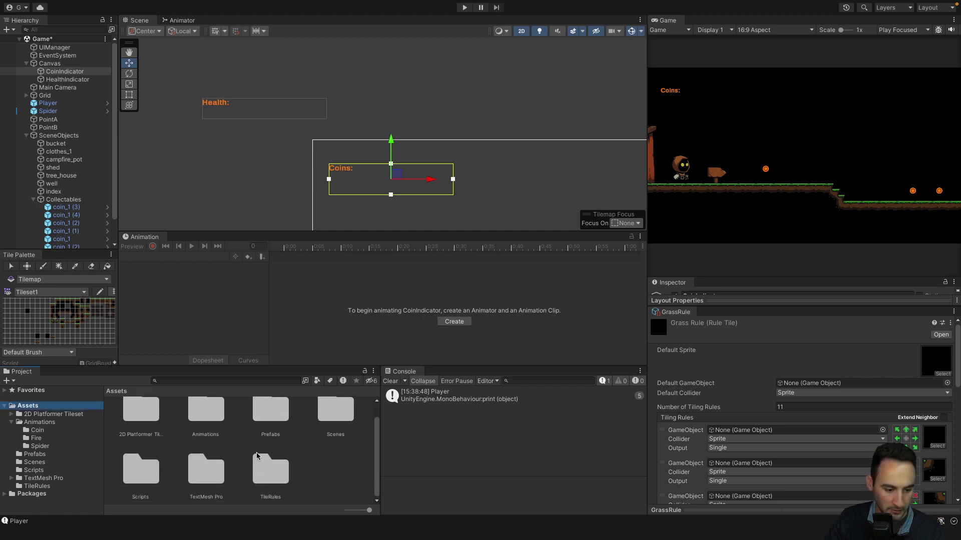
pyautogui.doubleClick(144, 420)
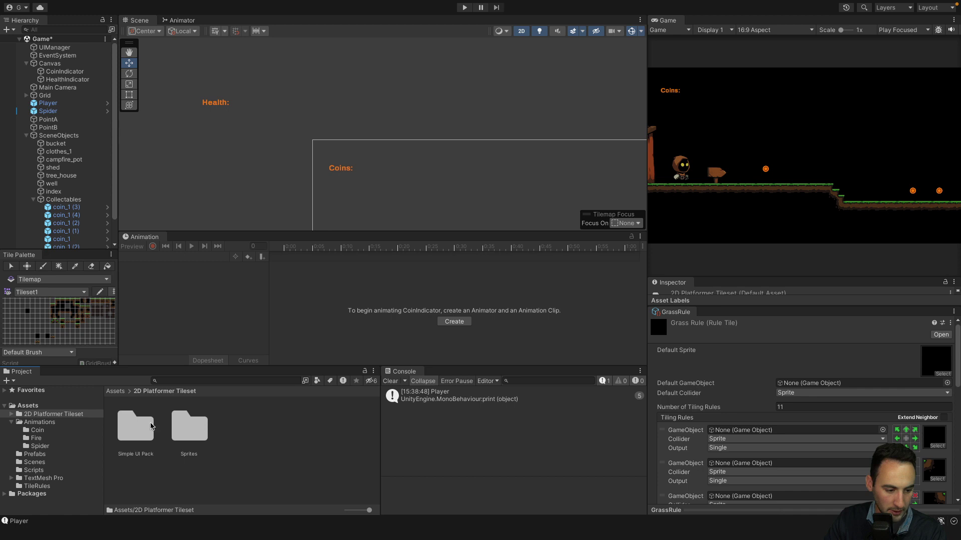
pyautogui.doubleClick(143, 428)
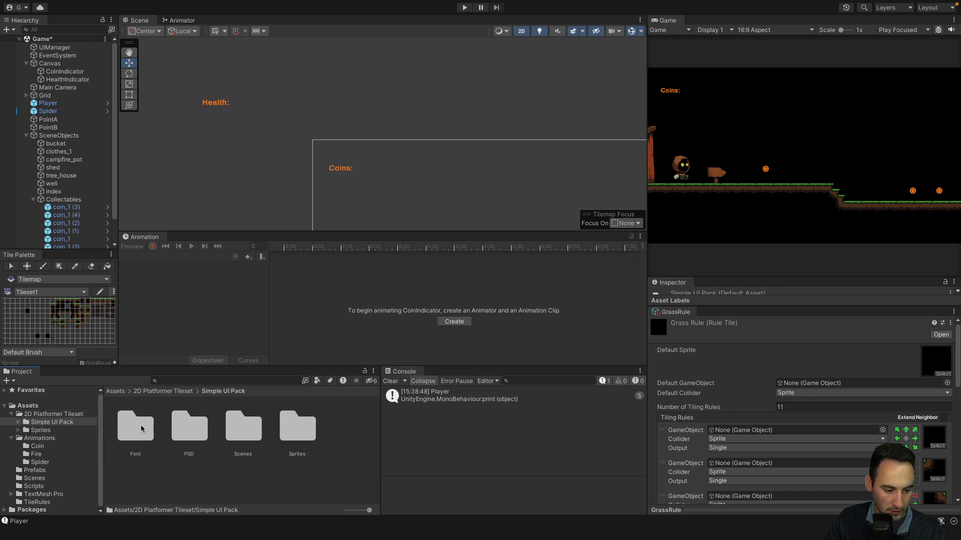
pyautogui.doubleClick(249, 430)
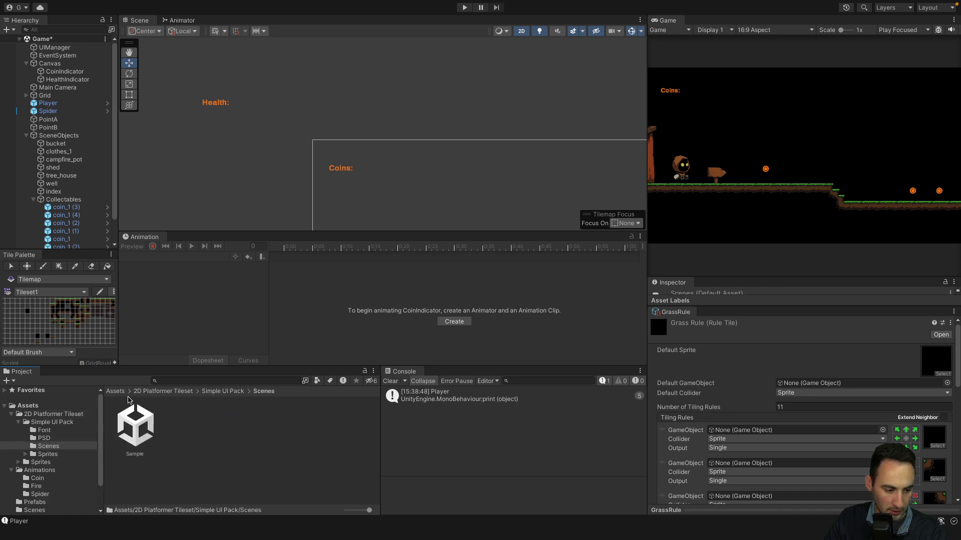
pyautogui.click(232, 394)
pyautogui.doubleClick(189, 426)
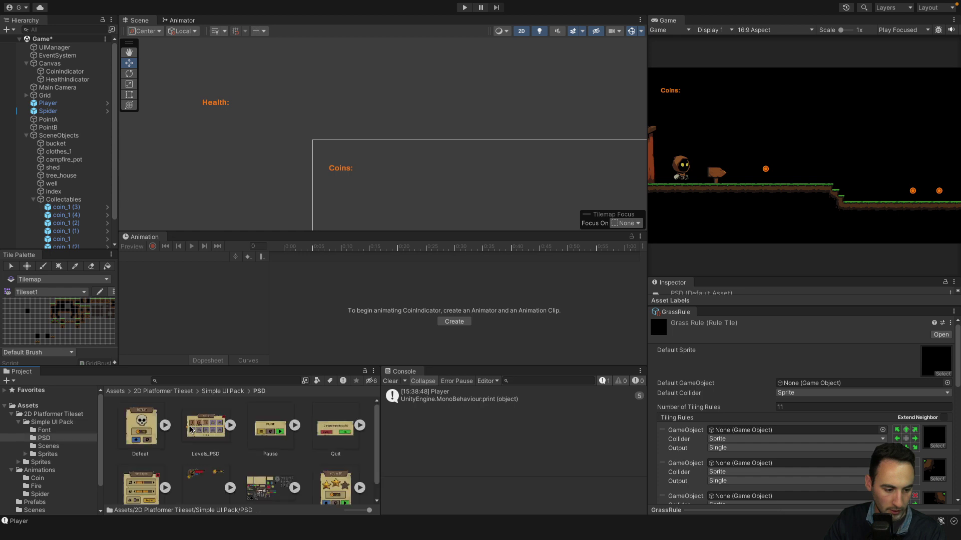
pyautogui.scroll(-1, 240, 443)
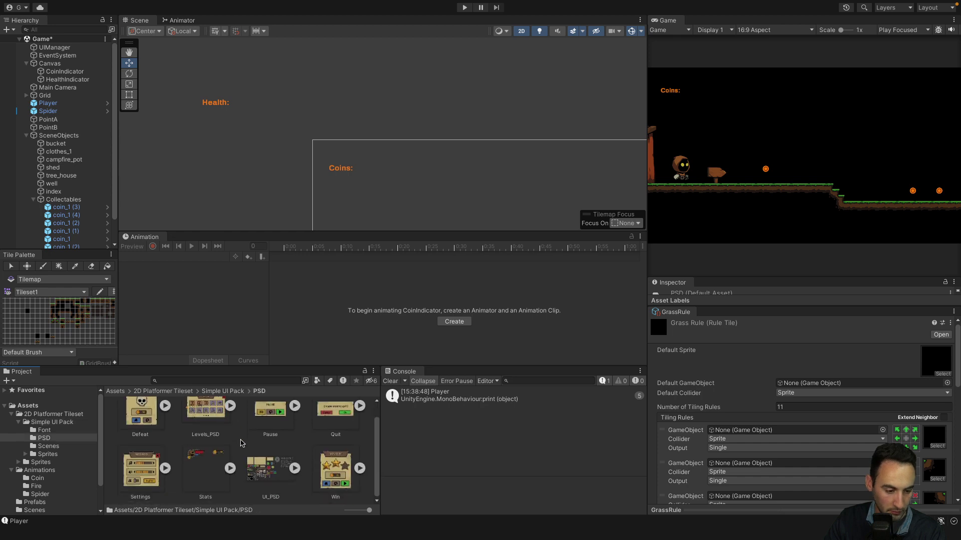
pyautogui.click(209, 467)
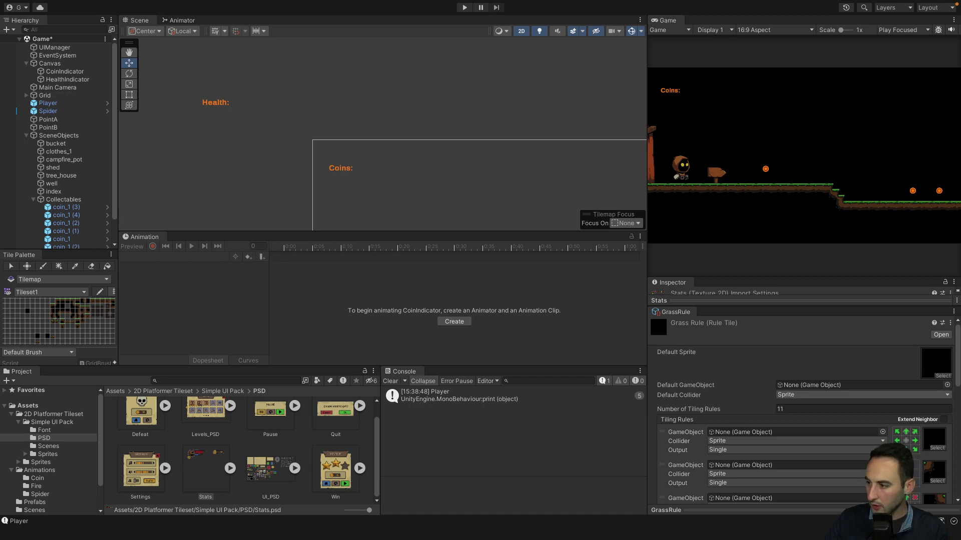
# - Switch to Photoshop and bring up Stats.psd with the health and coin status artwork
pyautogui.hotkey('ctrl', 'Up')
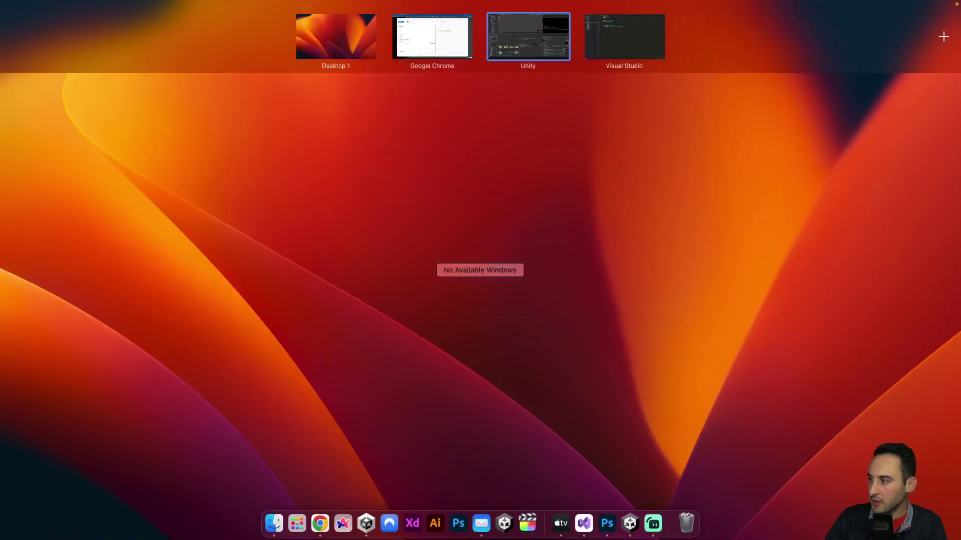
pyautogui.press('super+Tab')
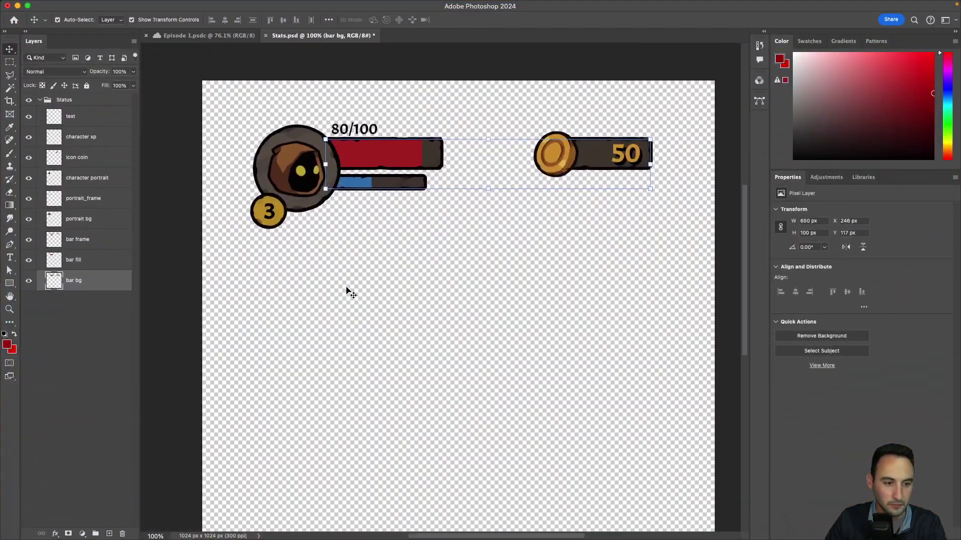
pyautogui.click(323, 167)
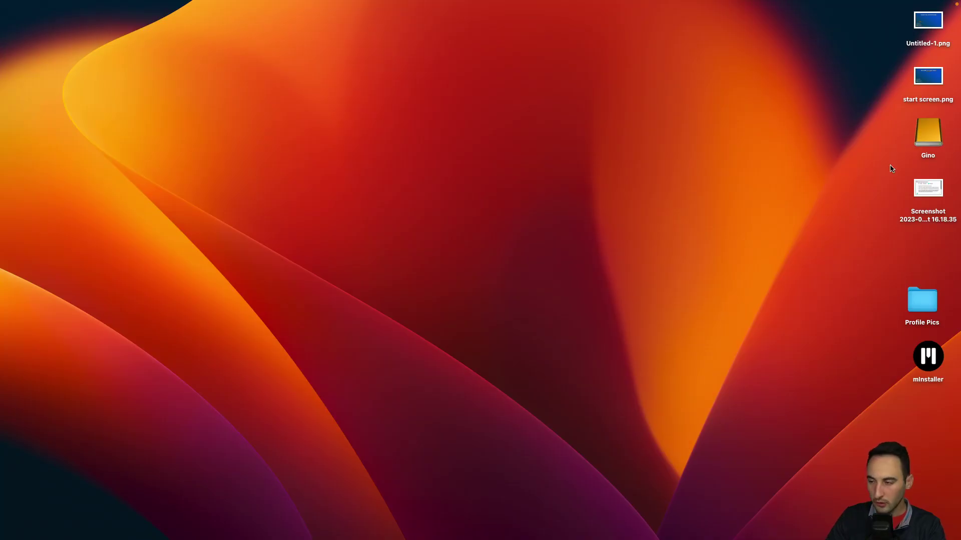
pyautogui.hotkey('ctrl', 'Up')
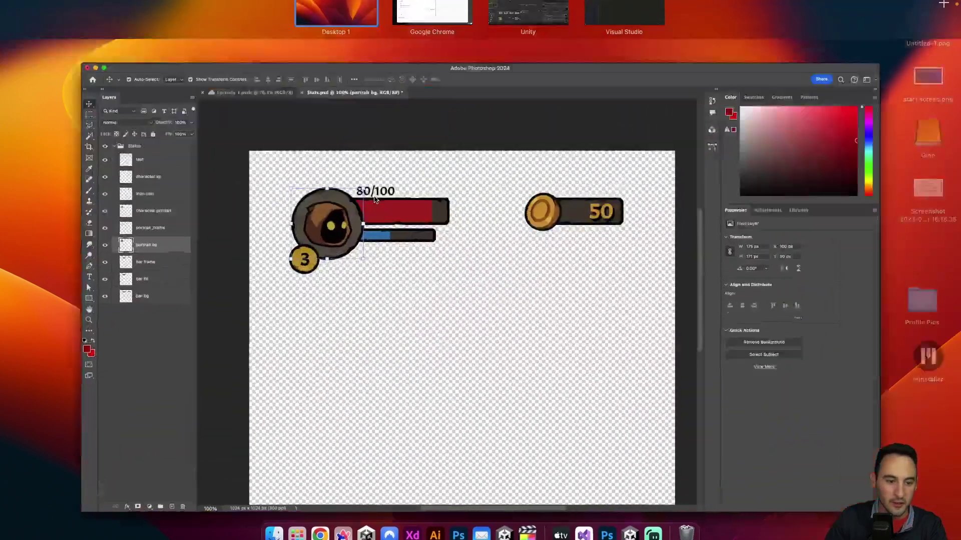
pyautogui.click(376, 199)
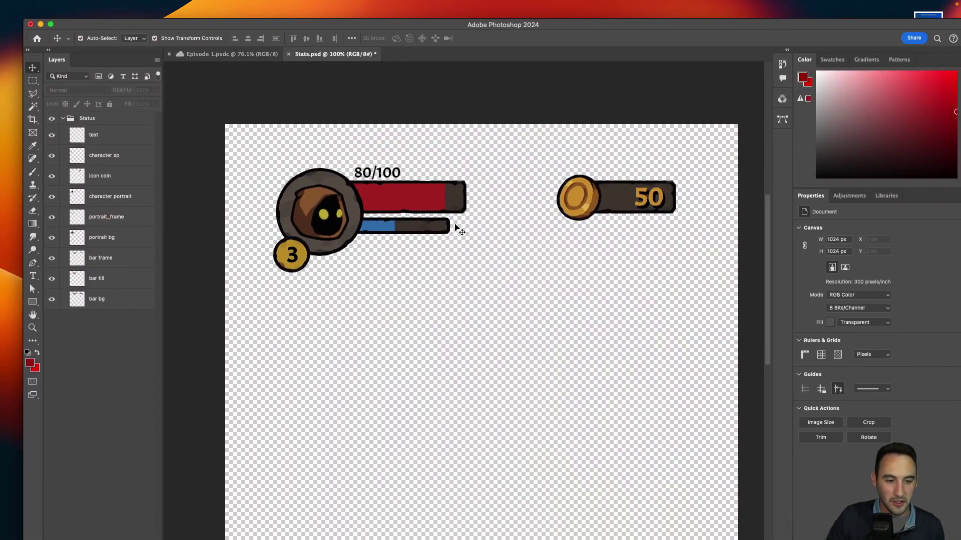
# - Box-select the health status artwork and the coin counter in turn, and try moving the coin counter's layers slightly down
pyautogui.moveTo(252, 146); pyautogui.dragTo(474, 302)
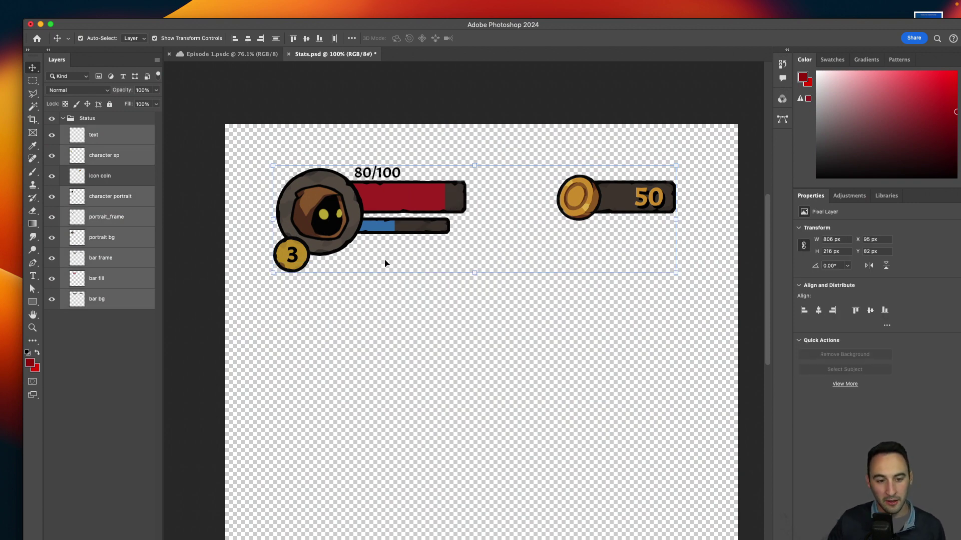
pyautogui.click(401, 374)
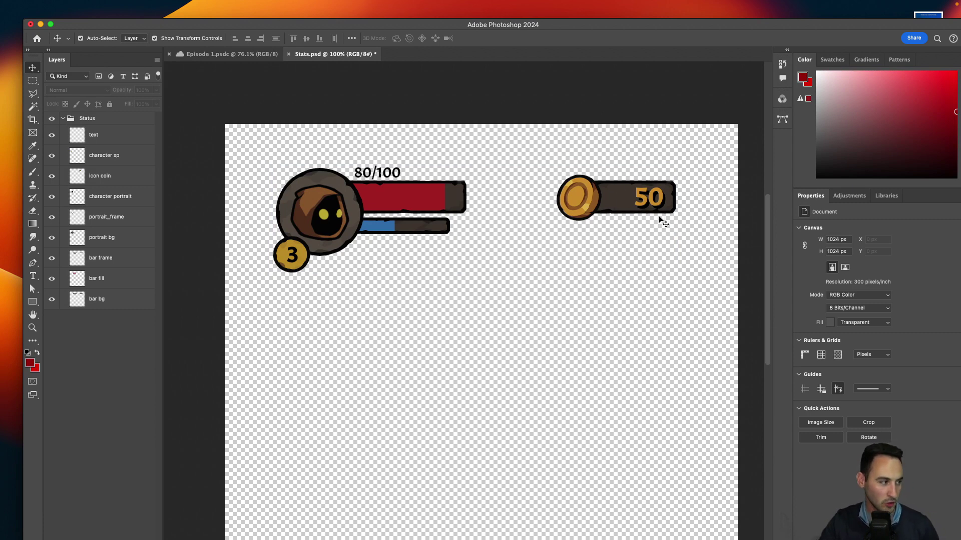
pyautogui.moveTo(697, 258); pyautogui.dragTo(575, 155)
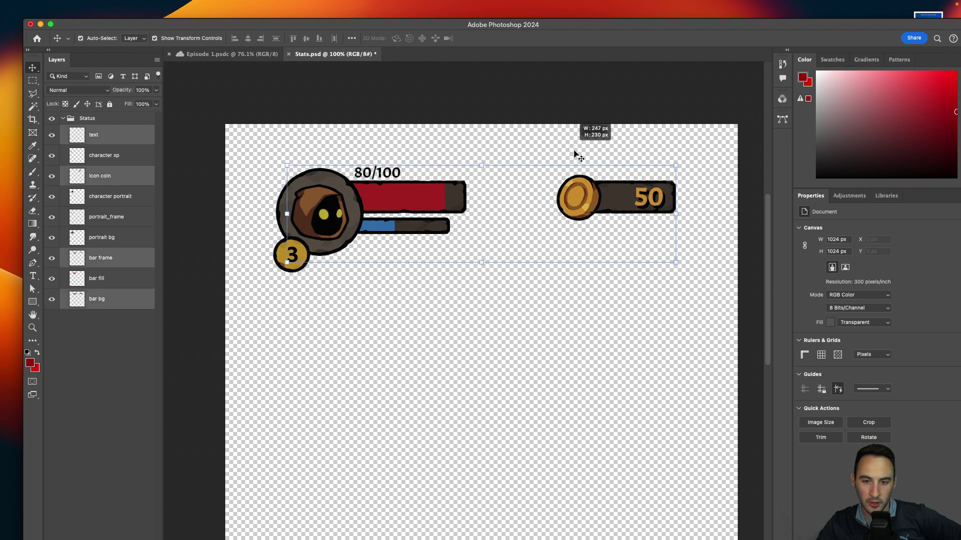
pyautogui.moveTo(576, 195); pyautogui.dragTo(587, 212)
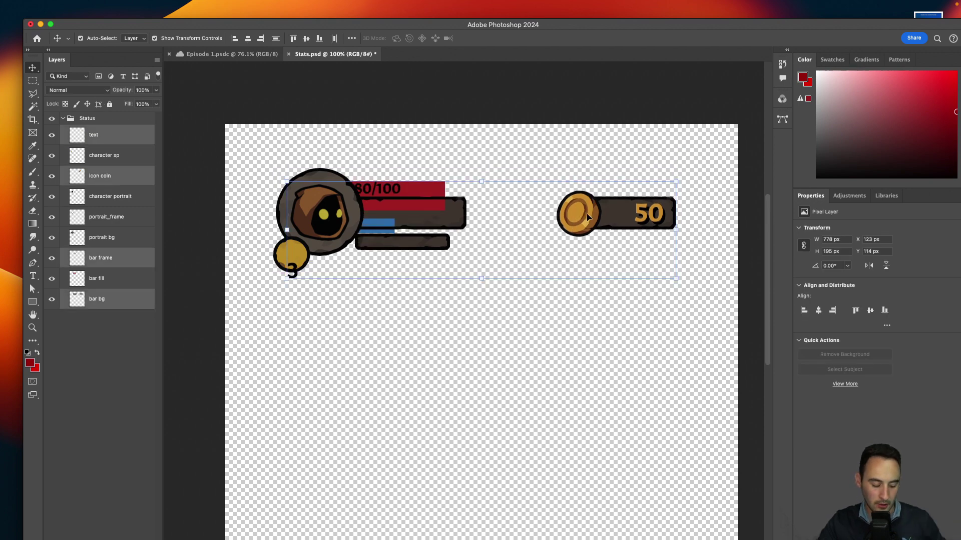
pyautogui.press('super+z')
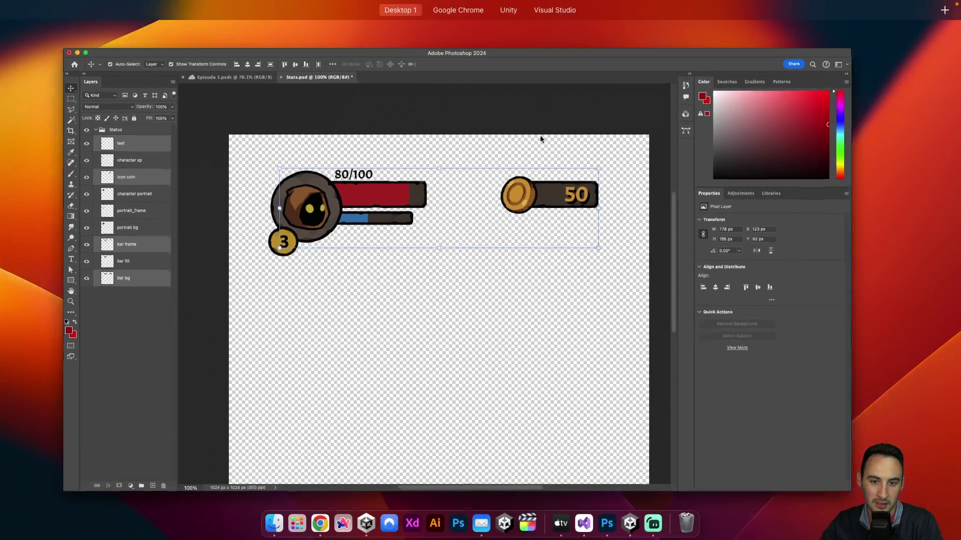
pyautogui.hotkey('ctrl', 'Up')
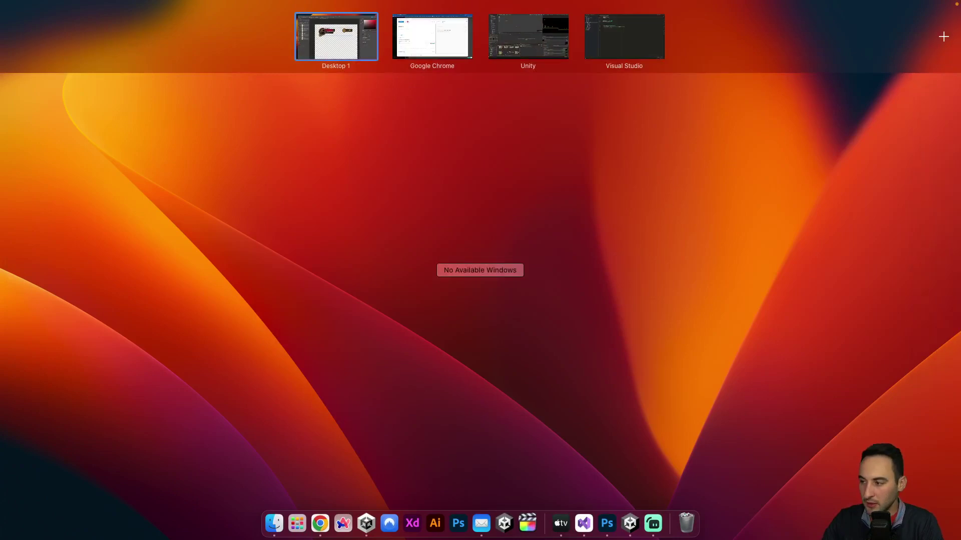
pyautogui.hotkey('ctrl', 'Up')
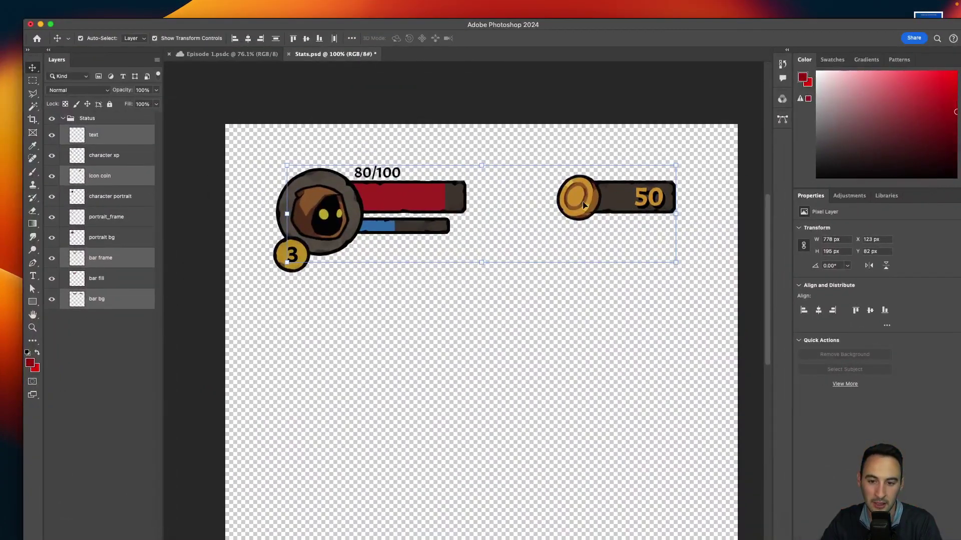
# - Examine which layers hold the coin counter's number and its bar, and clear the selection
pyautogui.click(645, 203)
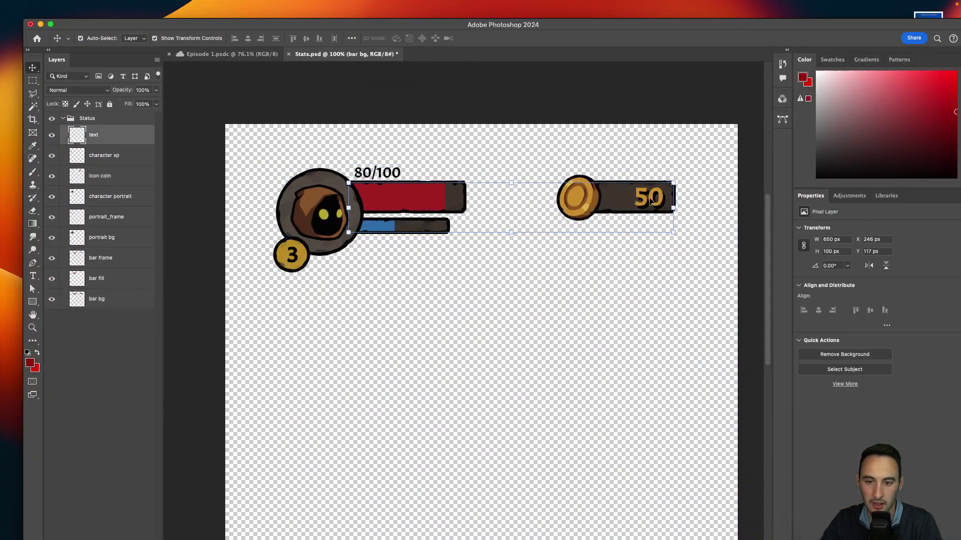
pyautogui.click(649, 203)
pyautogui.click(647, 202)
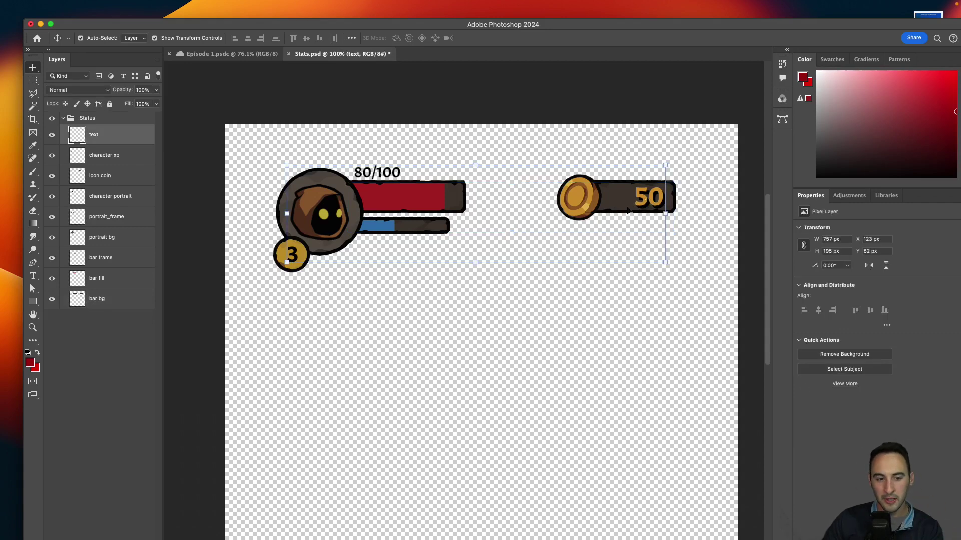
pyautogui.click(389, 368)
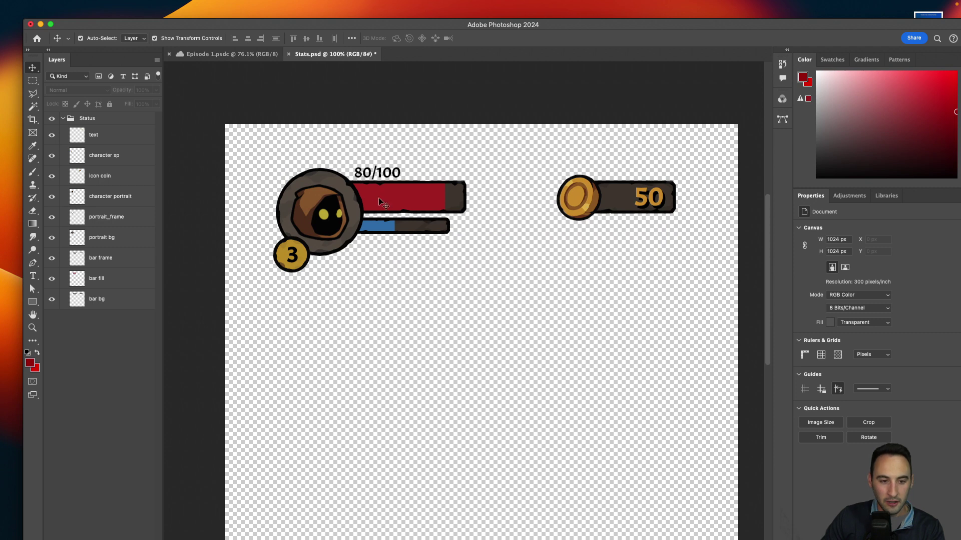
# - Try shrinking the bar fill layer horizontally with Free Transform to imitate losing health
pyautogui.click(447, 200)
pyautogui.press('super+t')
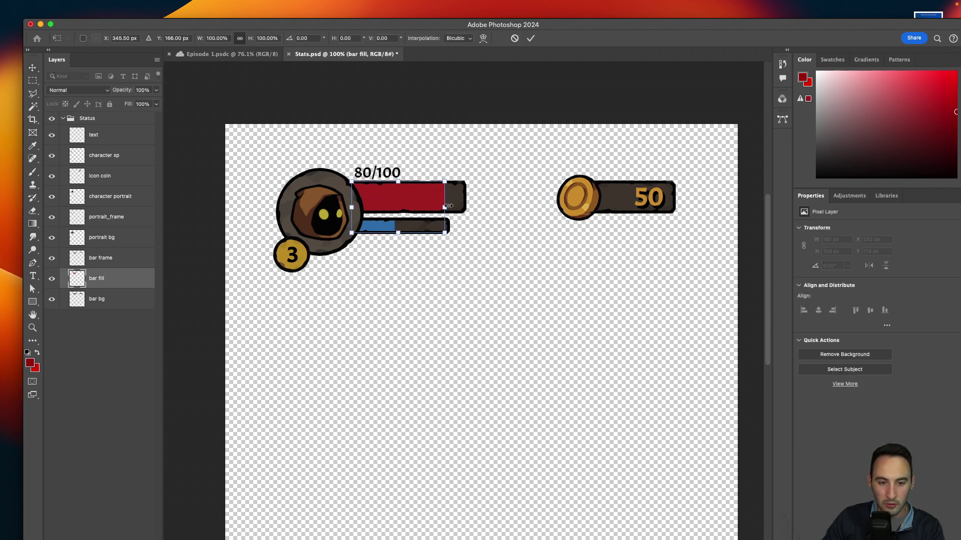
pyautogui.moveTo(446, 206)
pyautogui.mouseDown()
pyautogui.moveTo(395, 208)
pyautogui.moveTo(429, 207)
pyautogui.mouseUp()
pyautogui.moveTo(412, 204); pyautogui.dragTo(367, 199)
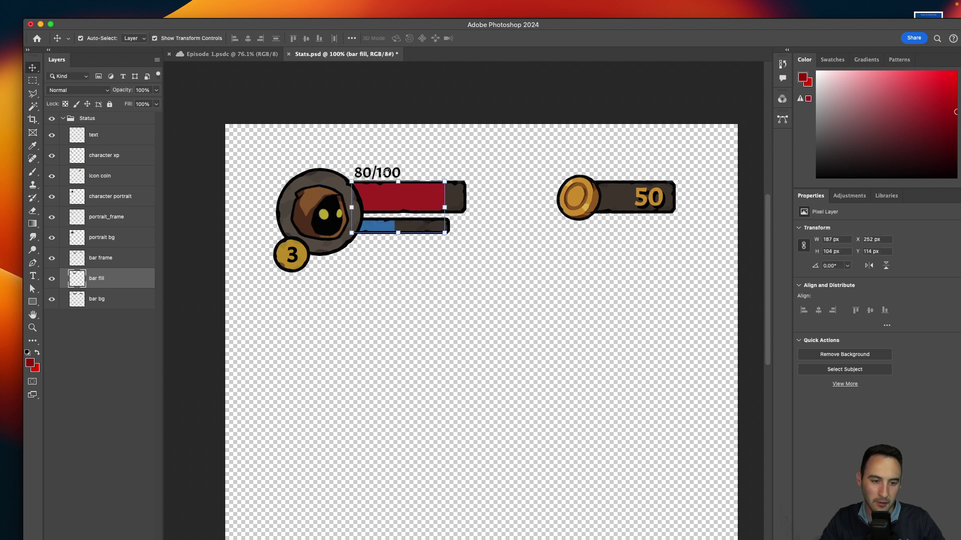
pyautogui.press('Escape')
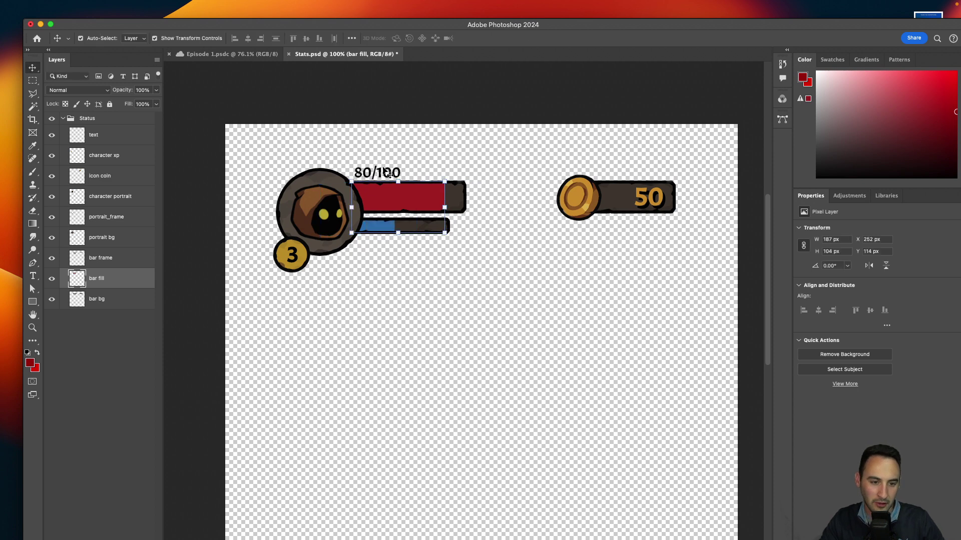
# - Examine the character portrait and portrait bg layers, and return to the Stats file in Unity
pyautogui.click(316, 205)
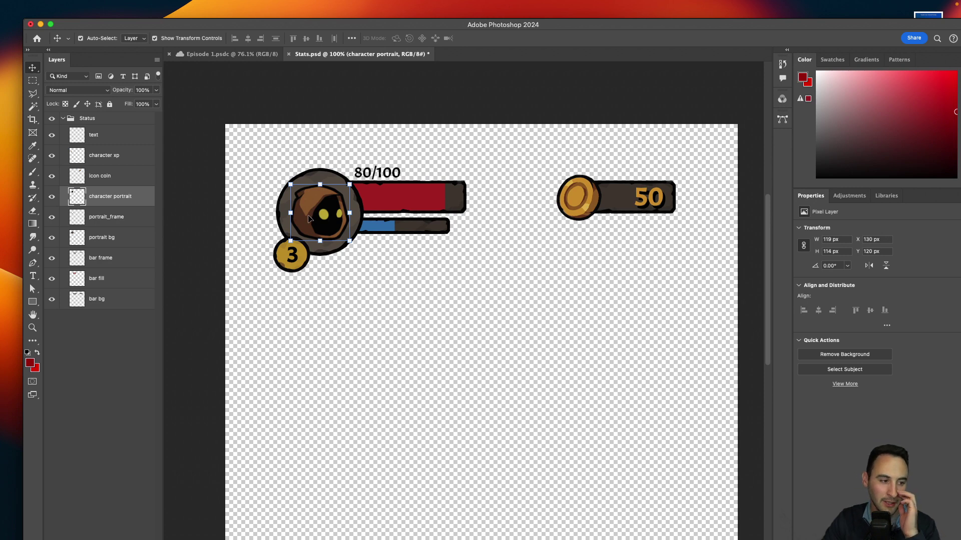
pyautogui.click(131, 237)
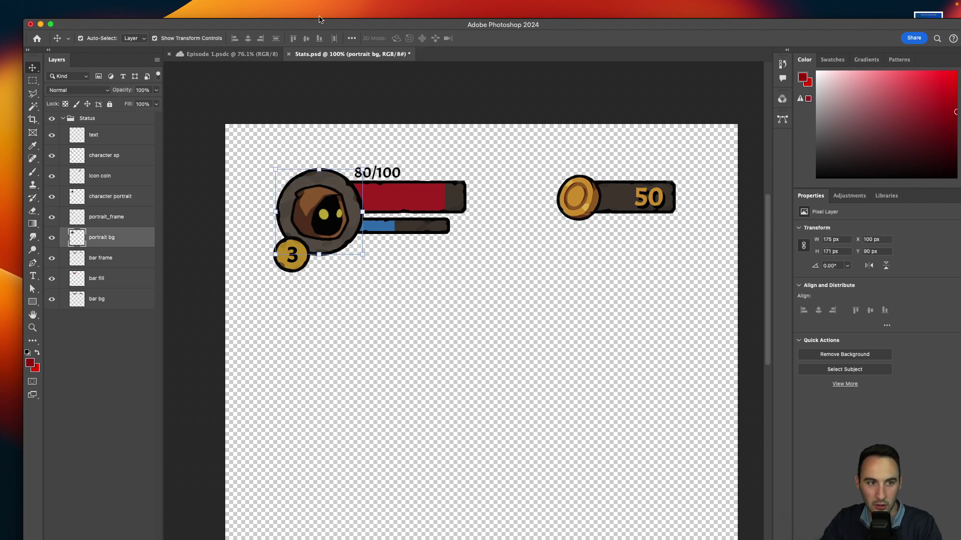
pyautogui.press('F11')
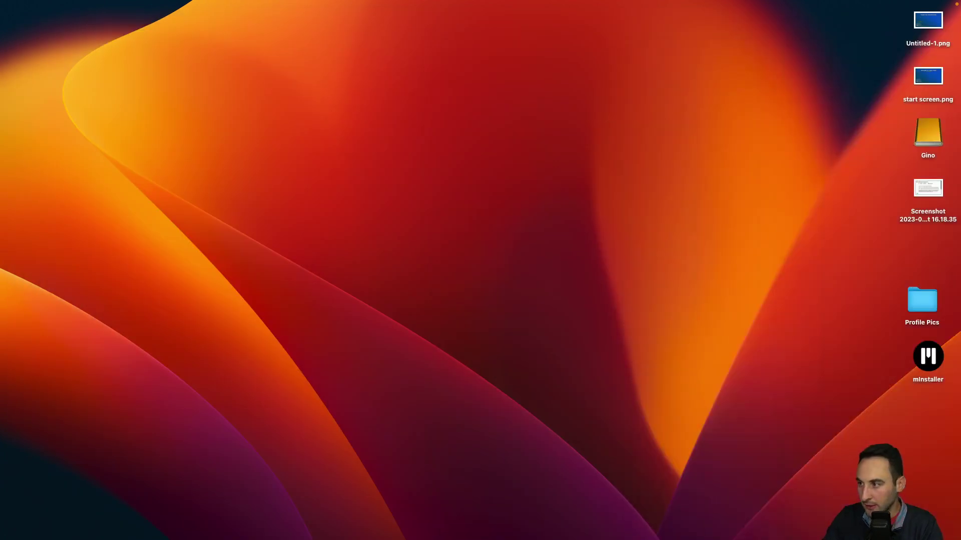
pyautogui.hotkey('ctrl', 'Right')
pyautogui.hotkey('ctrl', 'Right')
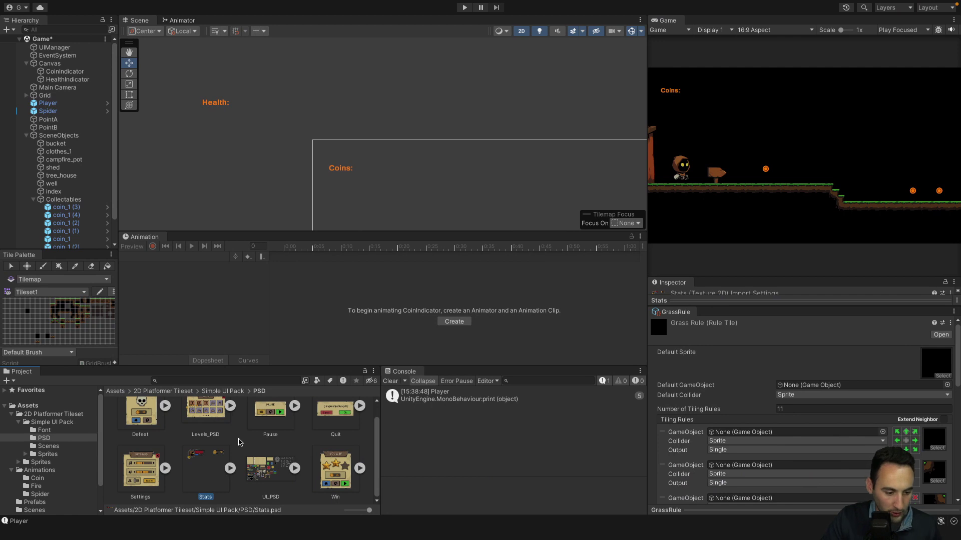
# - Look inside the Stats file and through the Simple UI Pack's Scenes and Font folders, ending in the Font folder
pyautogui.click(230, 468)
pyautogui.scroll(-2, 275, 440)
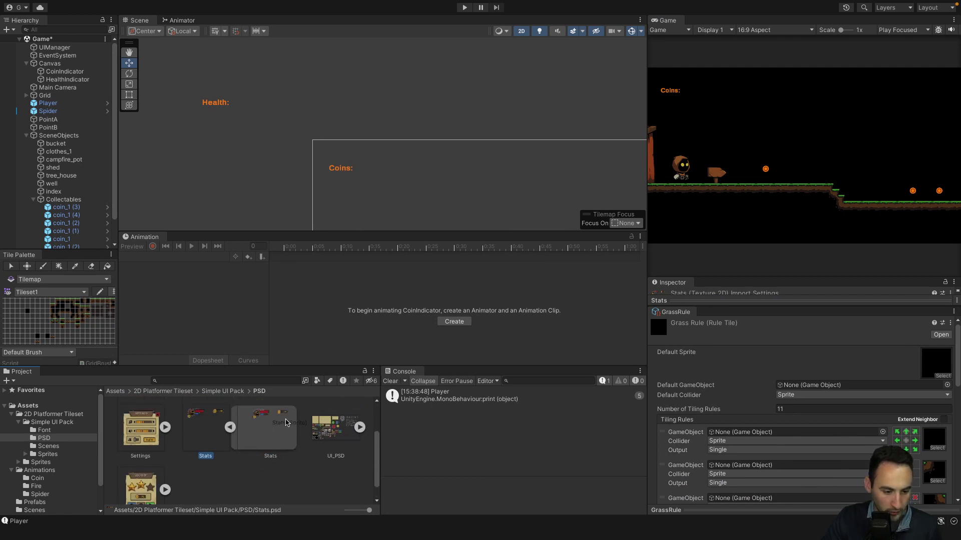
pyautogui.click(61, 454)
pyautogui.click(54, 432)
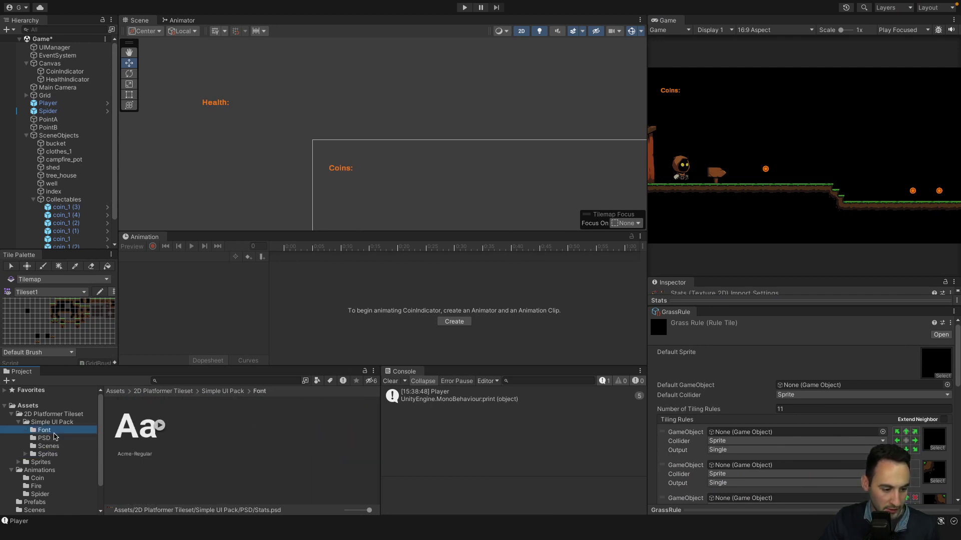
pyautogui.click(50, 447)
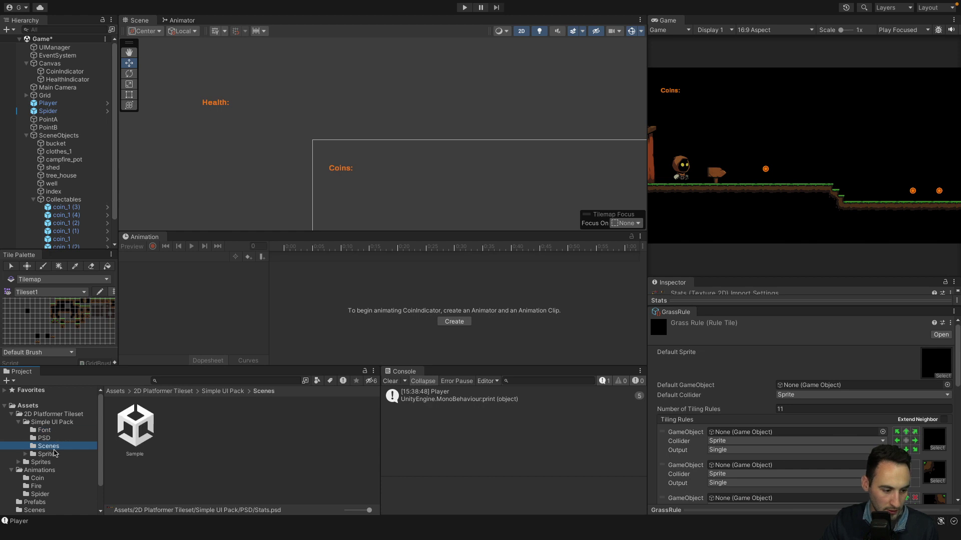
pyautogui.click(45, 430)
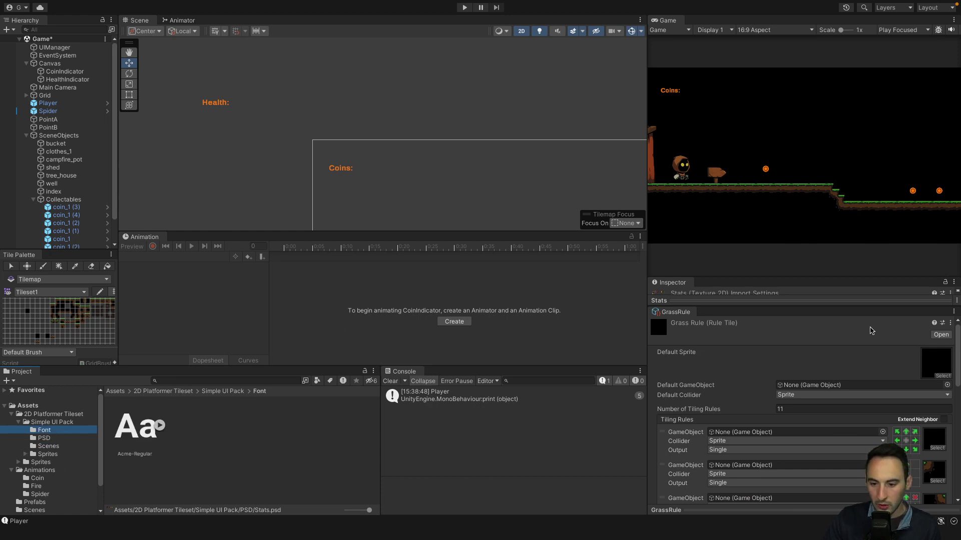
# - Enlarge the Inspector, select the CoinIndicator text and close the extra GrassRule inspector
pyautogui.moveTo(769, 278); pyautogui.dragTo(768, 162)
pyautogui.scroll(-5, 444, 156)
pyautogui.click(352, 183)
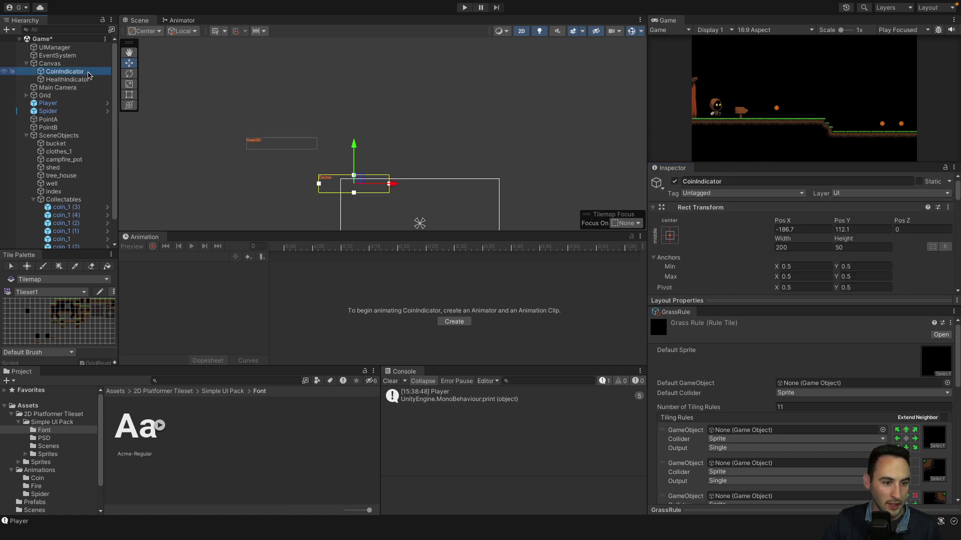
pyautogui.scroll(-10, 771, 233)
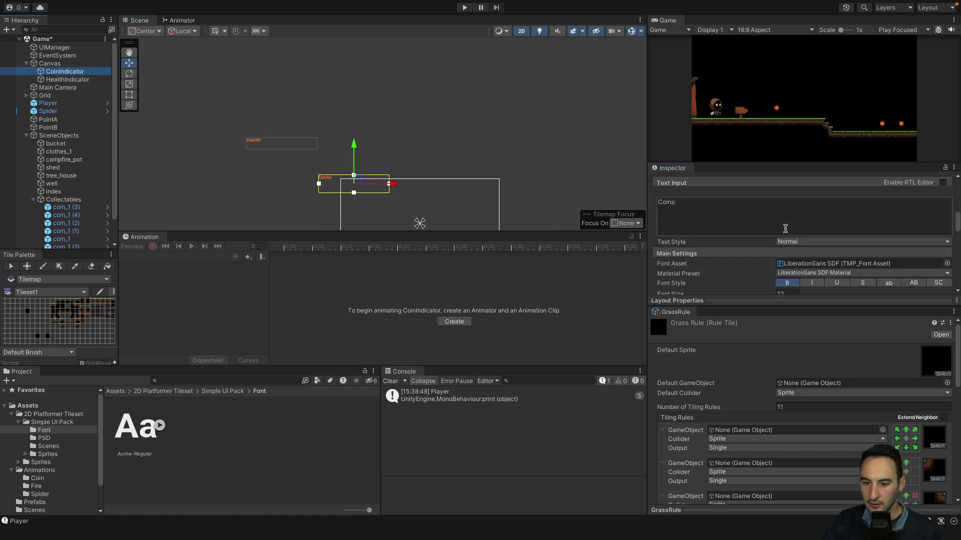
pyautogui.moveTo(727, 305); pyautogui.dragTo(726, 398)
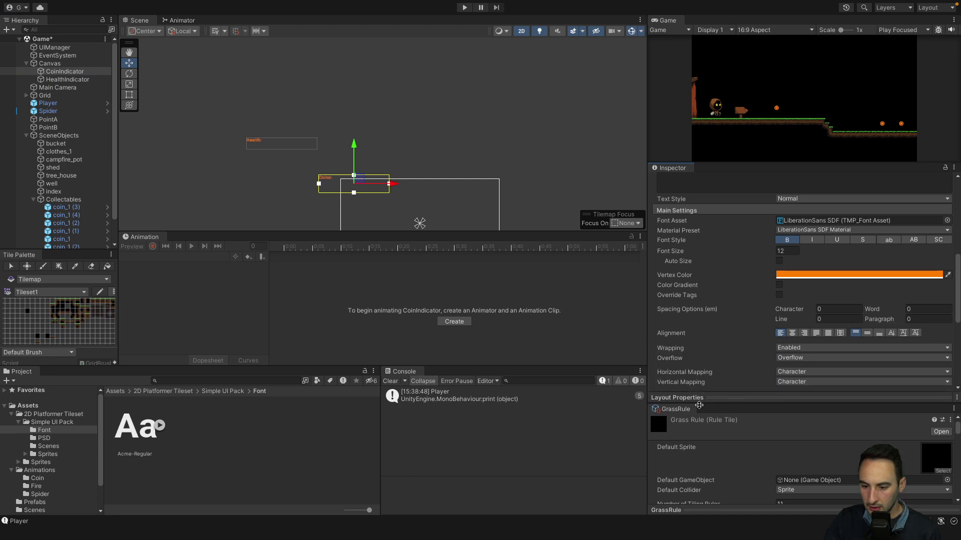
pyautogui.rightClick(687, 410)
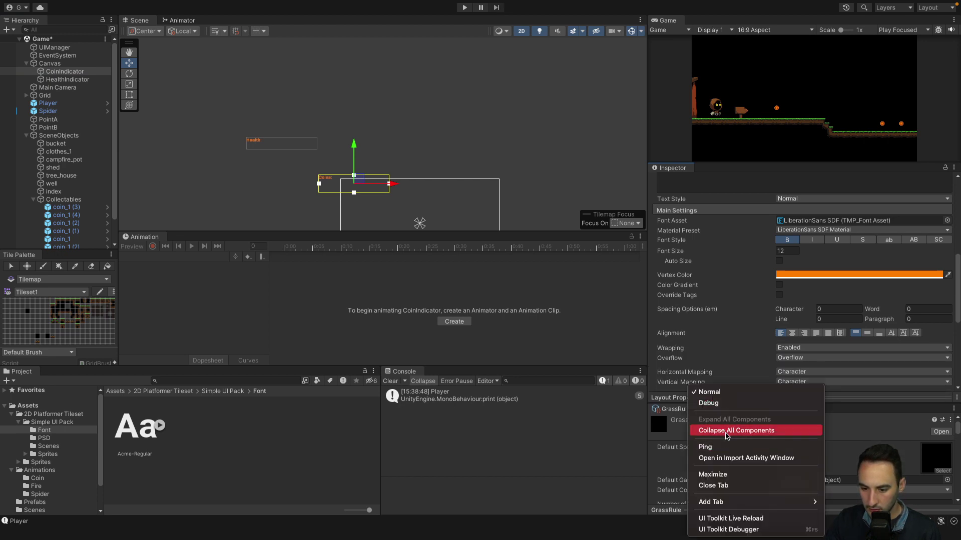
pyautogui.click(733, 485)
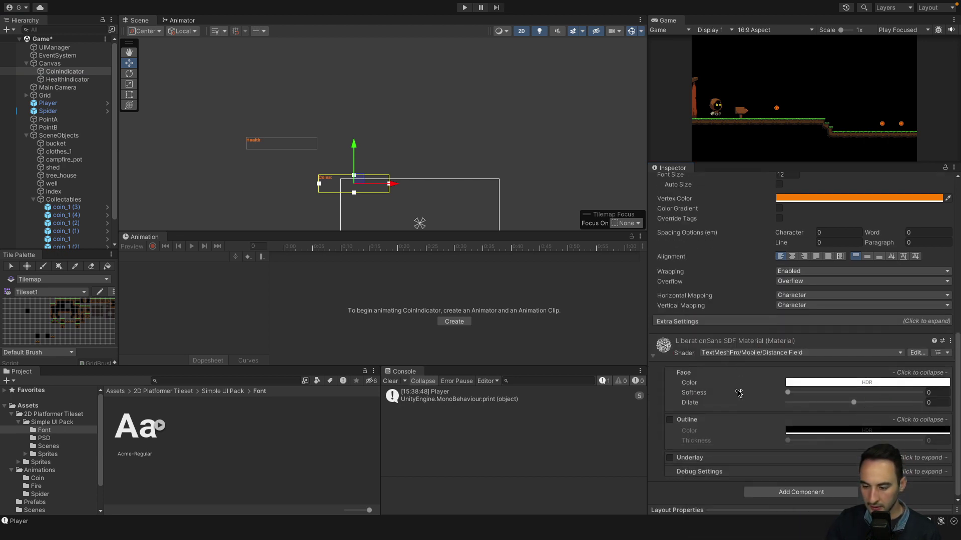
# - Examine CoinIndicator's TextMeshPro settings and the font assets available for it
pyautogui.scroll(-3, 740, 397)
pyautogui.scroll(5, 753, 380)
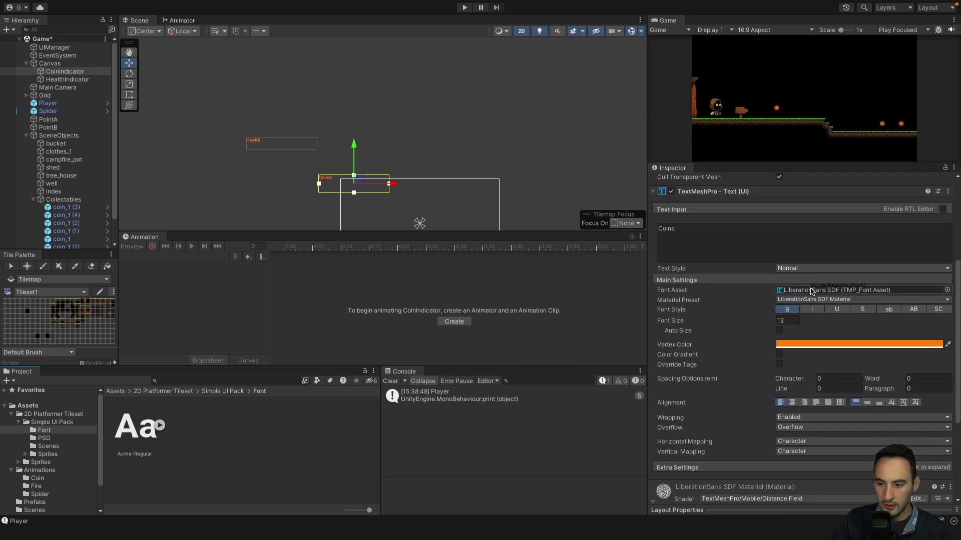
pyautogui.click(947, 289)
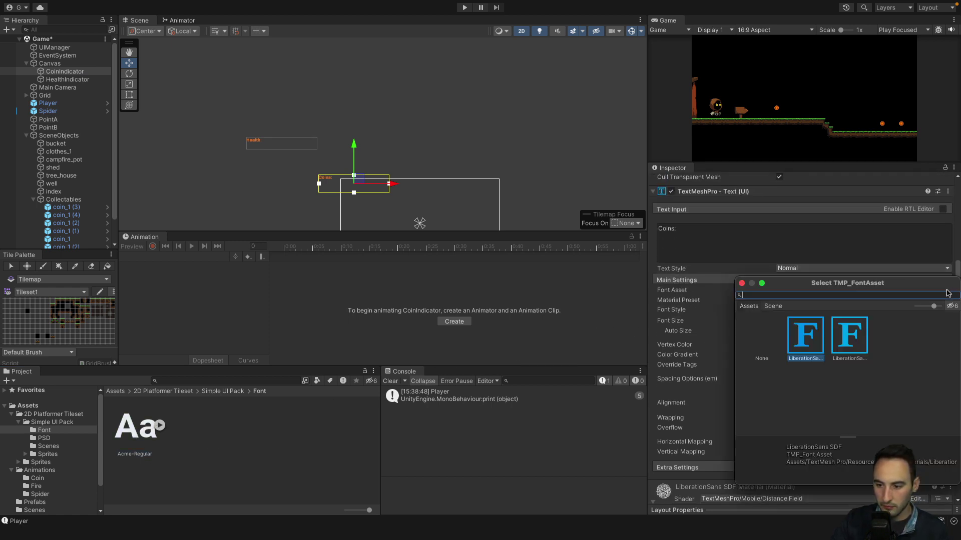
pyautogui.click(208, 457)
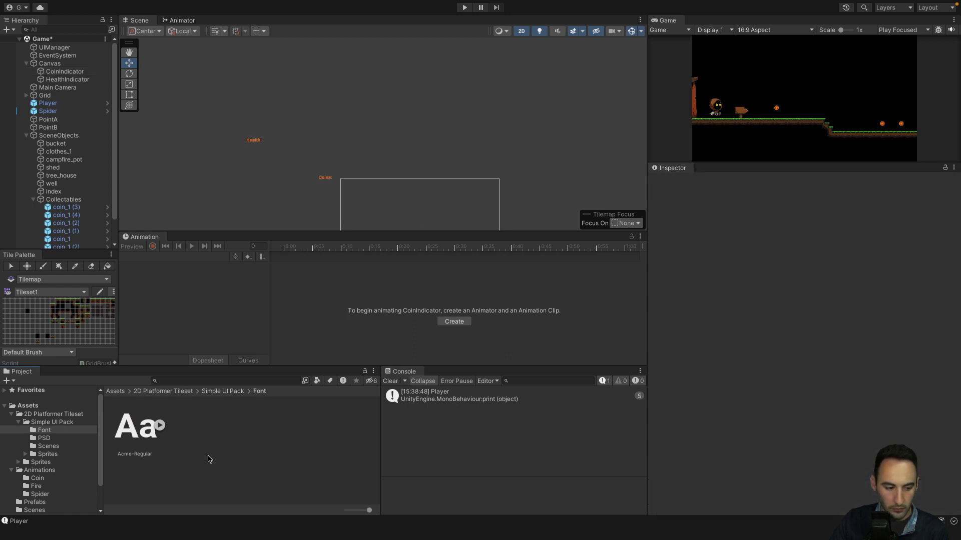
# - Examine the Acme-Regular font's import settings, including its font names
pyautogui.click(136, 427)
pyautogui.rightClick(140, 430)
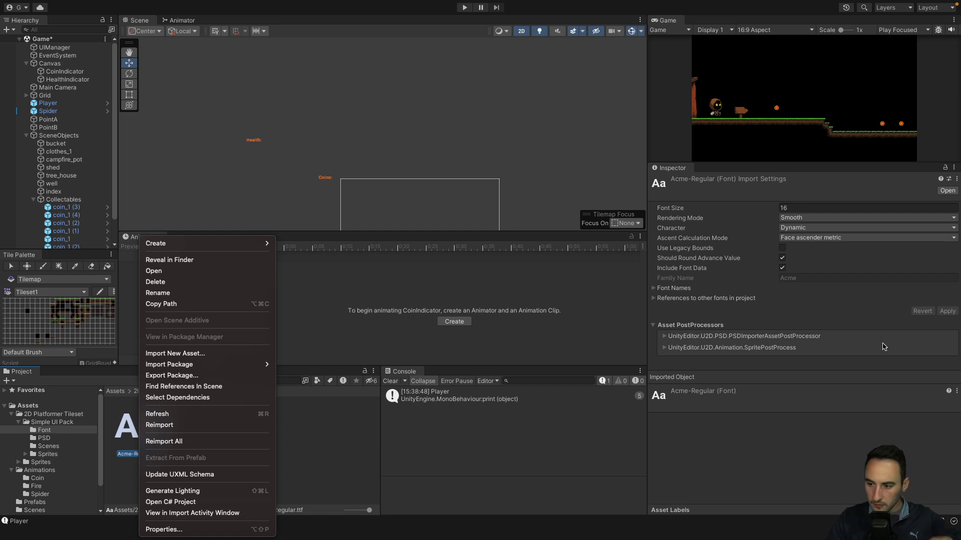
pyautogui.click(810, 365)
pyautogui.click(758, 409)
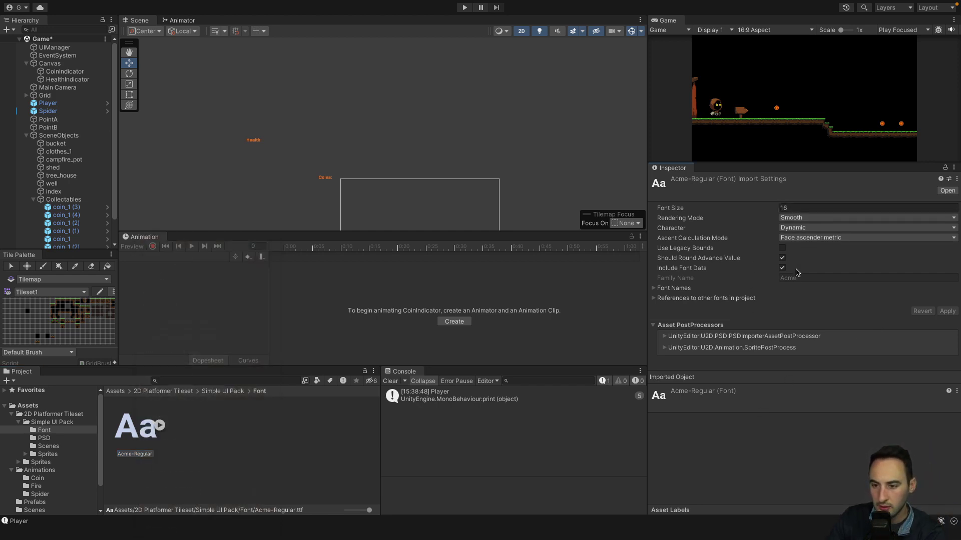
pyautogui.click(654, 288)
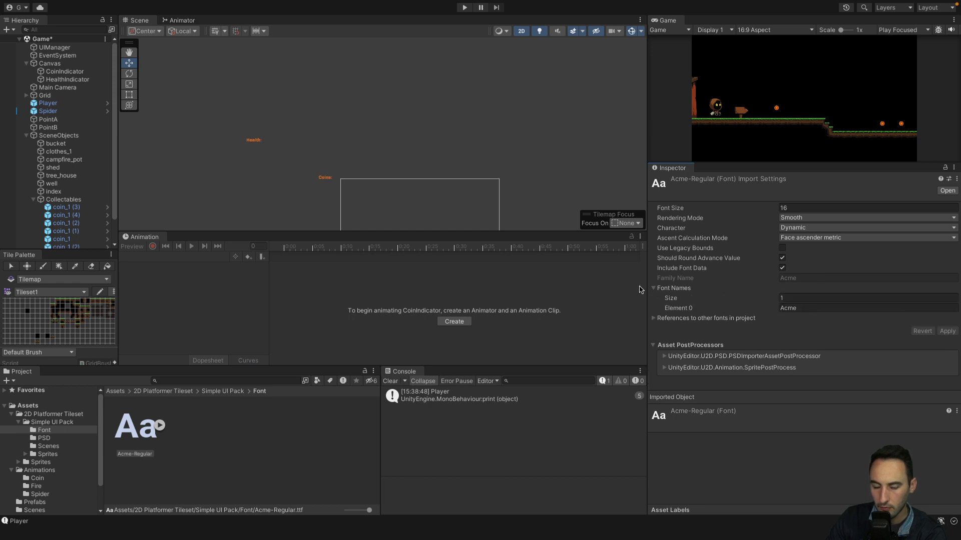
# - Check again whether the Acme font is offered as CoinIndicator's font asset, and close the picker
pyautogui.click(65, 72)
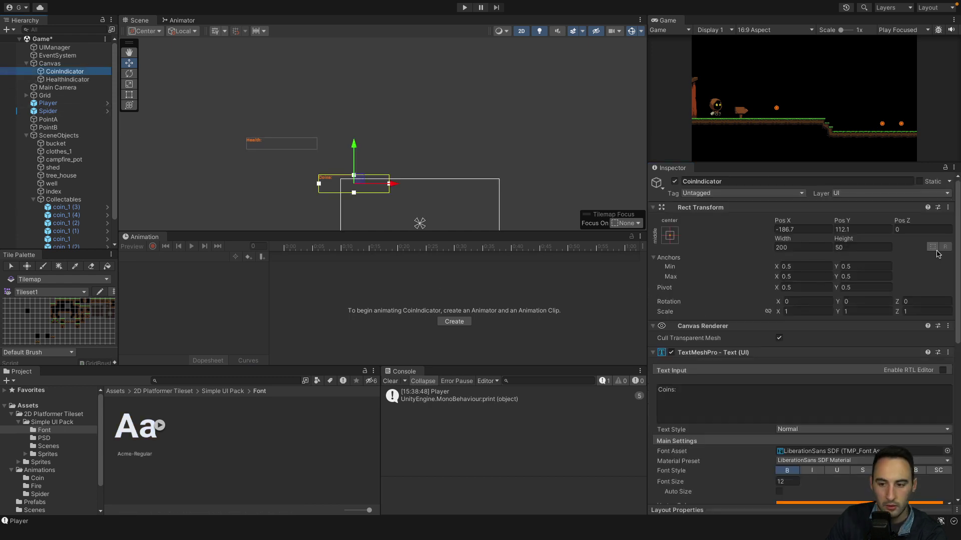
pyautogui.scroll(-8, 937, 254)
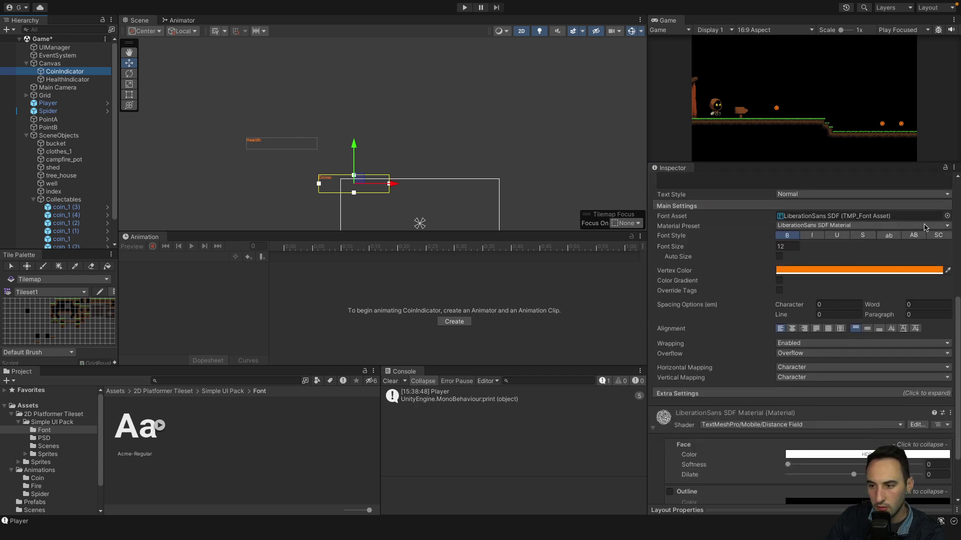
pyautogui.click(947, 215)
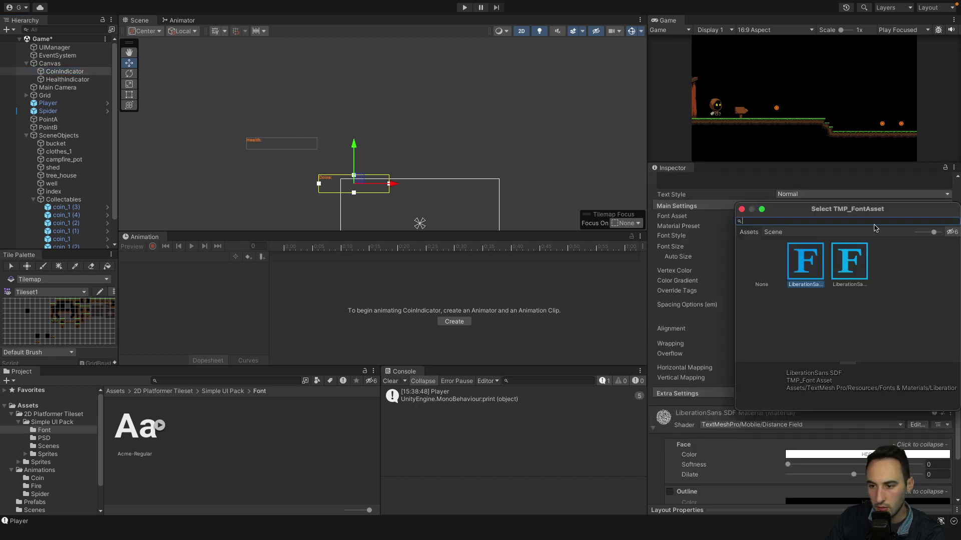
pyautogui.click(849, 264)
pyautogui.click(813, 257)
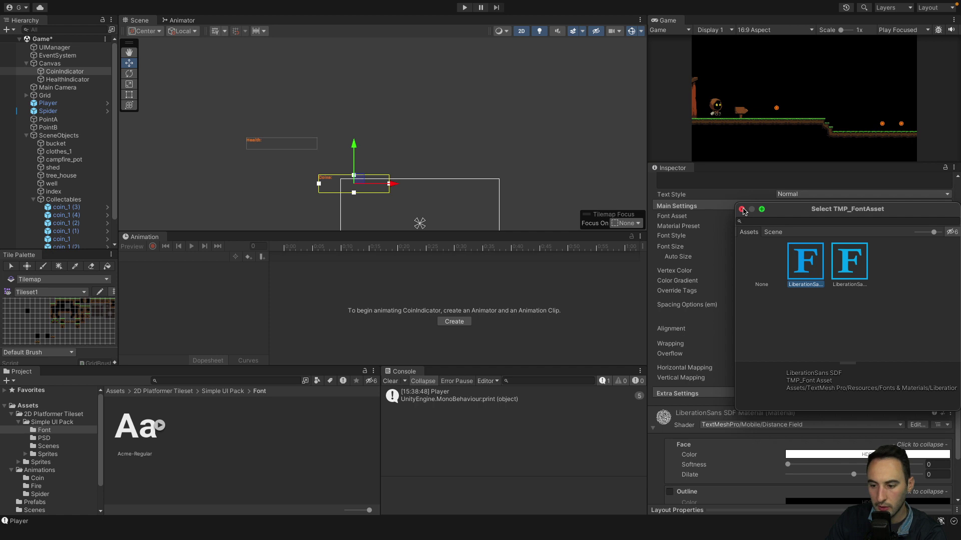
pyautogui.click(742, 210)
# - Clear the console and open the Font Asset Creator, placing it within reach of the Acme-Regular font
pyautogui.click(134, 426)
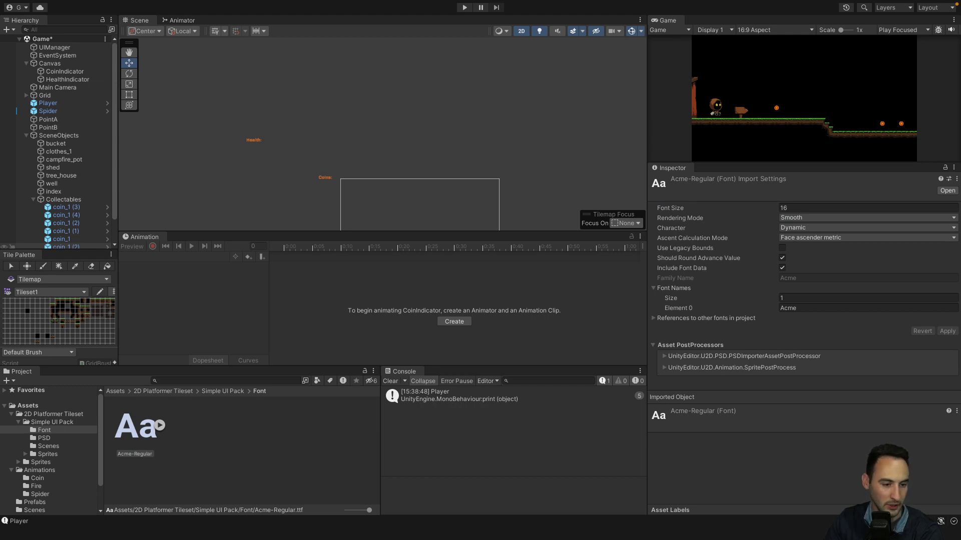
pyautogui.click(391, 381)
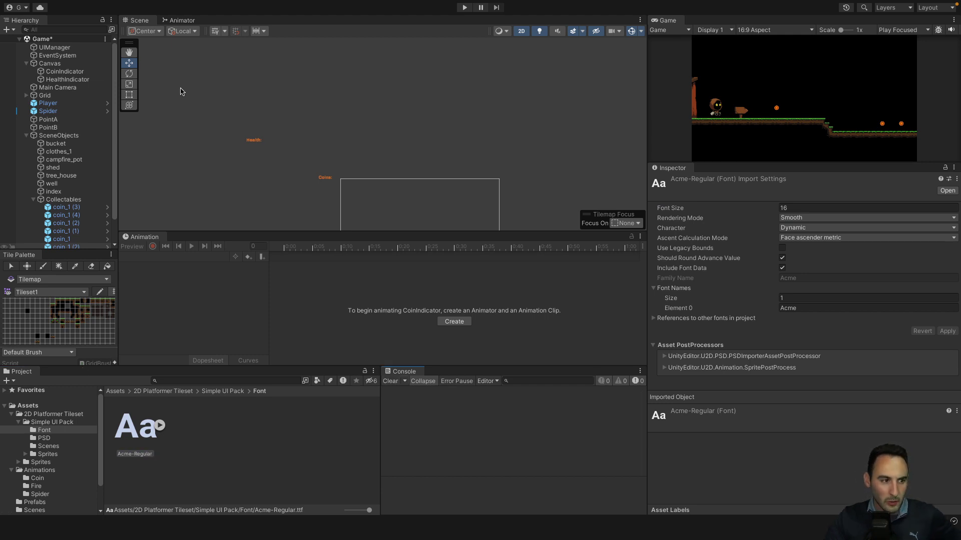
pyautogui.moveTo(163, 3)
pyautogui.click(292, 6)
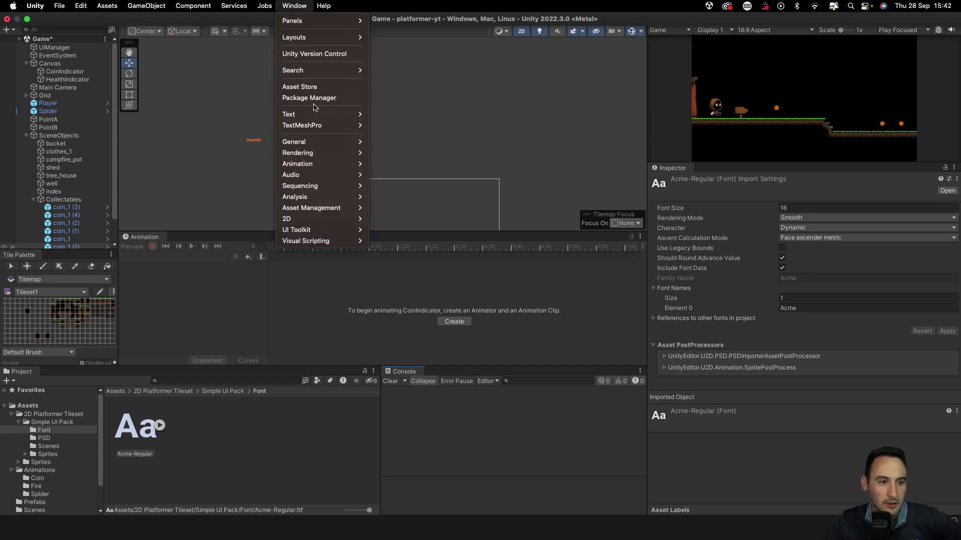
pyautogui.moveTo(323, 116)
pyautogui.click(387, 115)
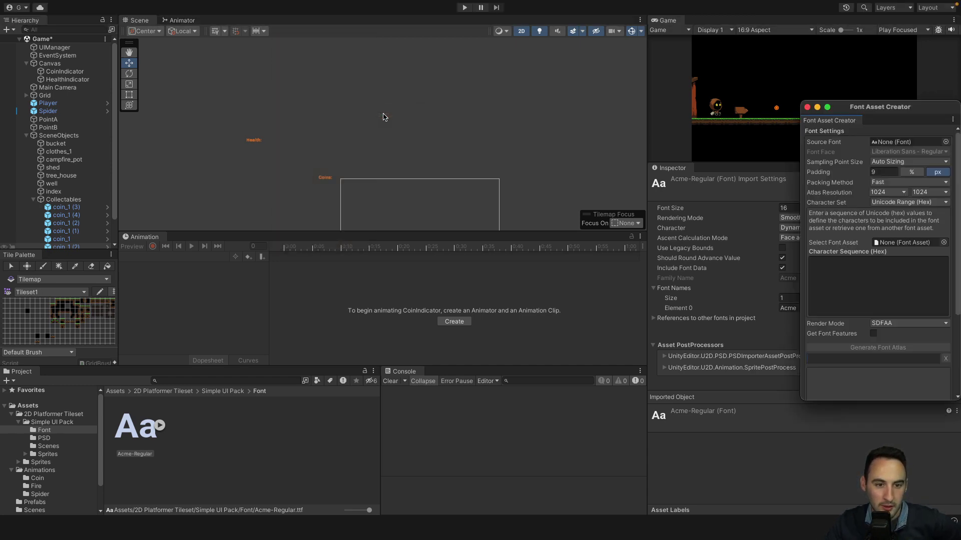
pyautogui.moveTo(871, 110); pyautogui.dragTo(194, 95)
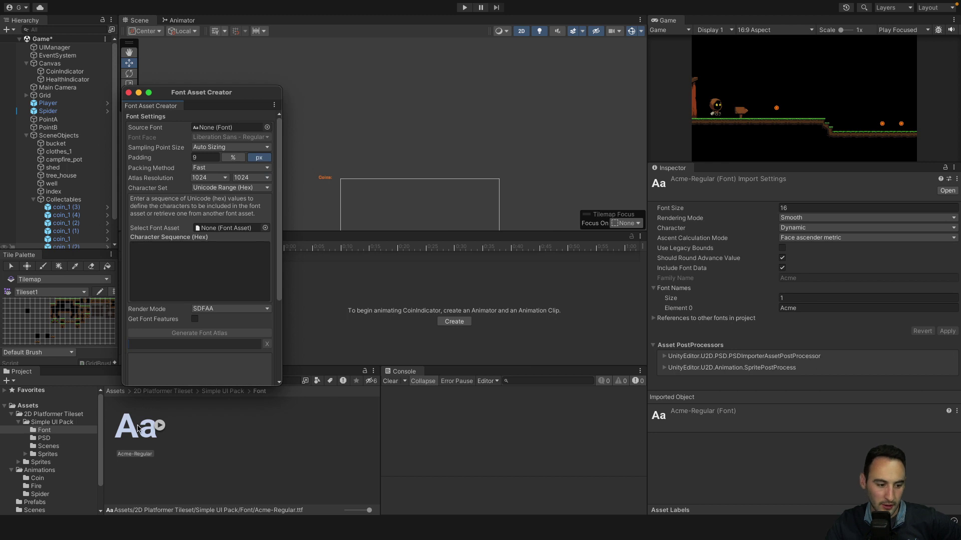
# - Generate a font atlas with Acme-Regular as source font and save it as Acme-Regular SDF in the Font folder
pyautogui.moveTo(138, 428); pyautogui.dragTo(235, 130)
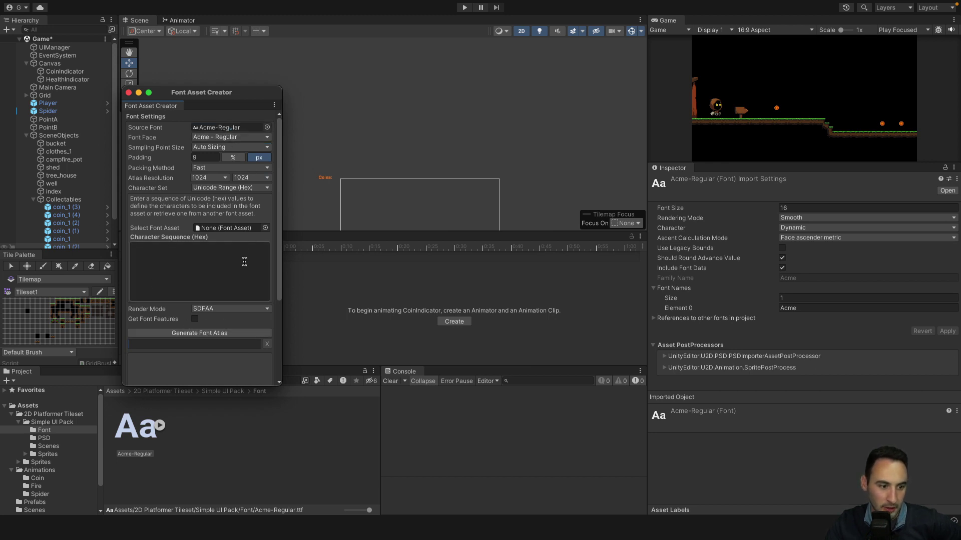
pyautogui.click(258, 332)
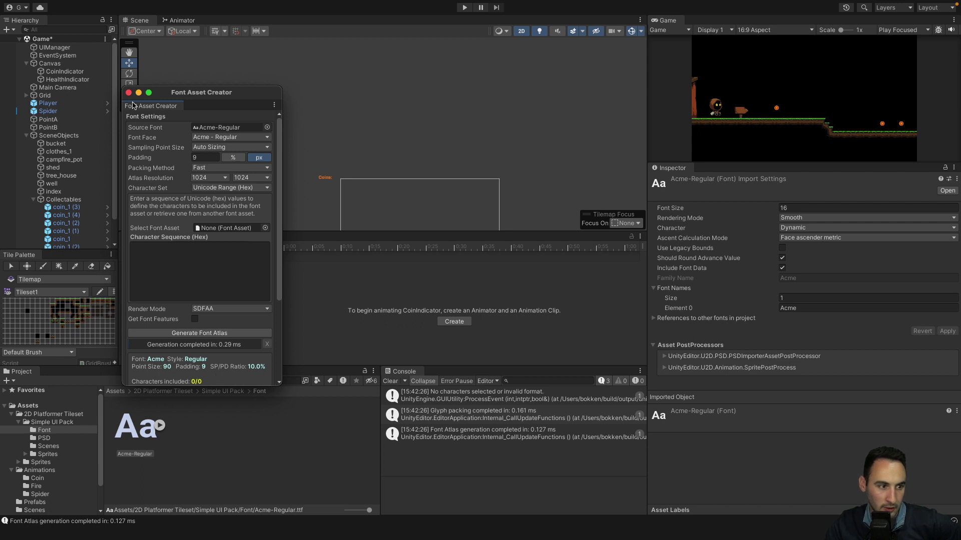
pyautogui.scroll(-5, 237, 231)
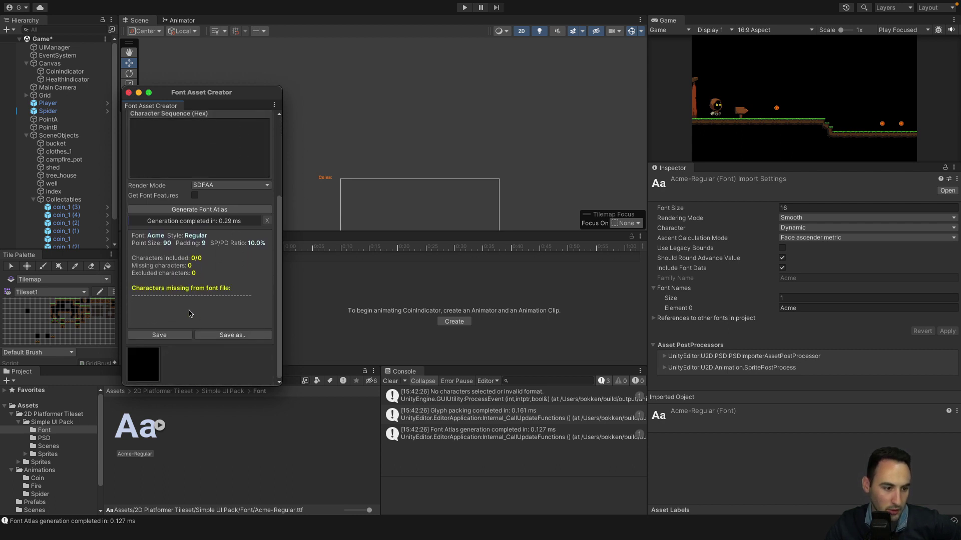
pyautogui.click(215, 336)
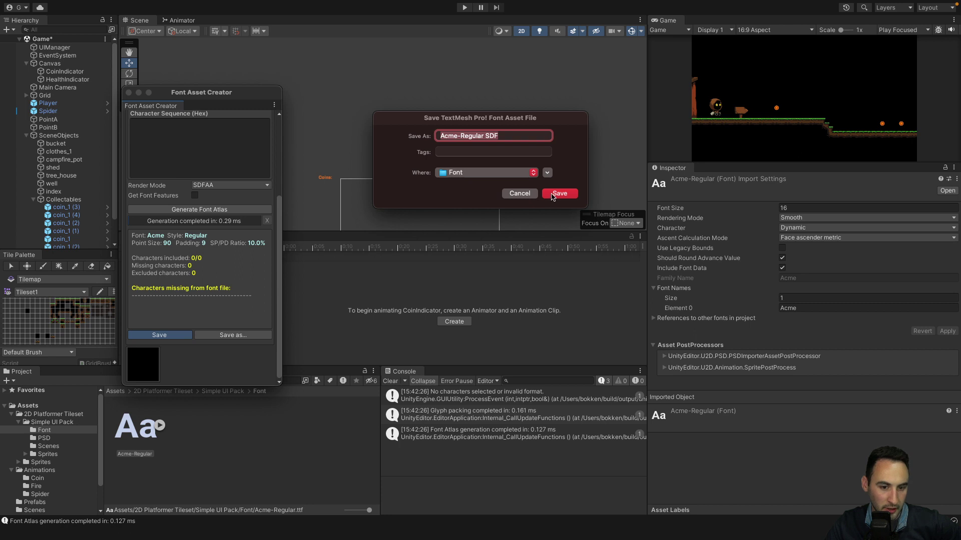
pyautogui.click(552, 195)
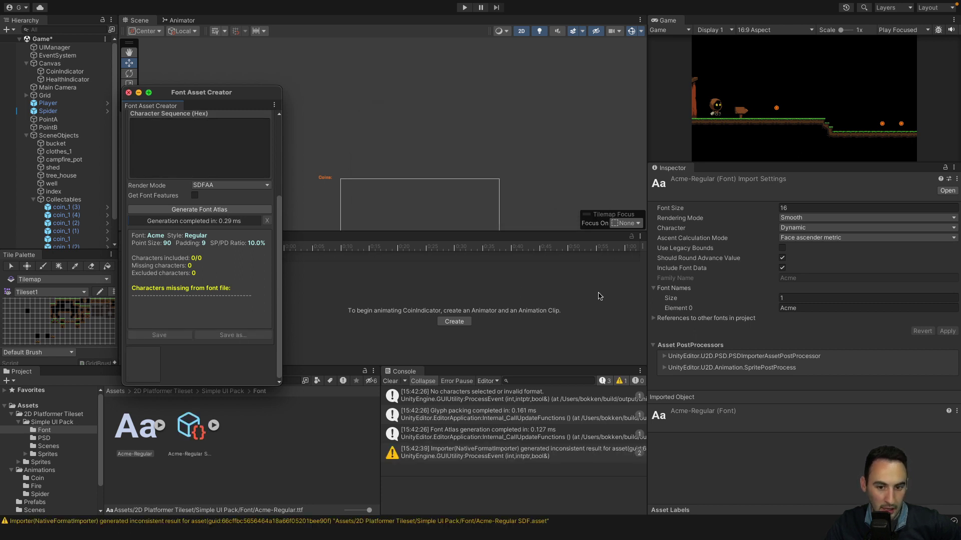
pyautogui.press('super+w')
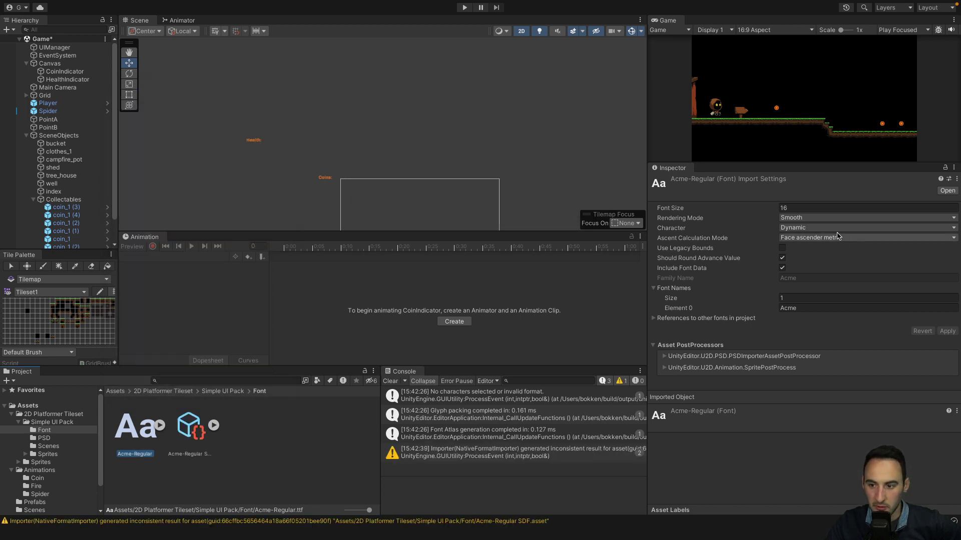
# - Check the font asset choices for CoinIndicator and inspect the Acme-Regular SDF font asset
pyautogui.click(66, 71)
pyautogui.scroll(-5, 750, 350)
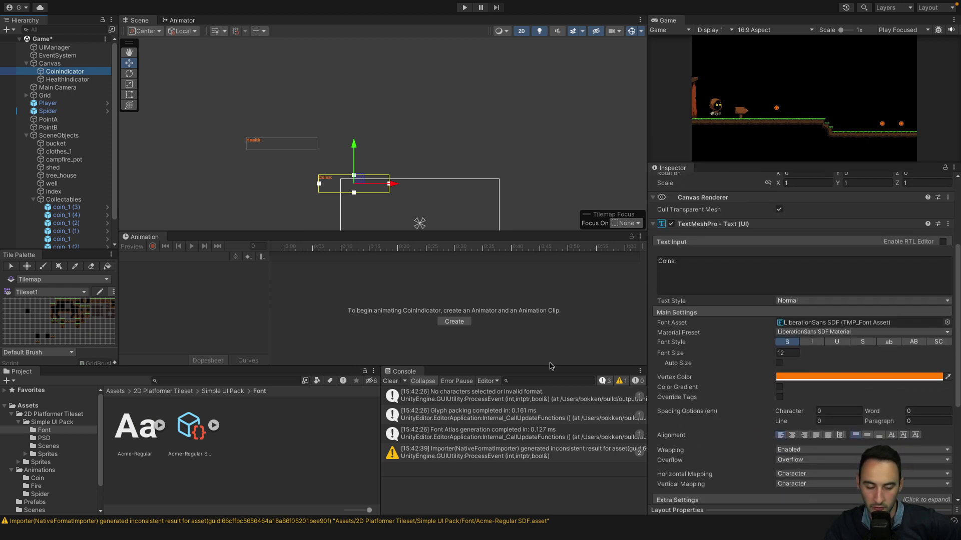
pyautogui.click(946, 322)
pyautogui.click(180, 439)
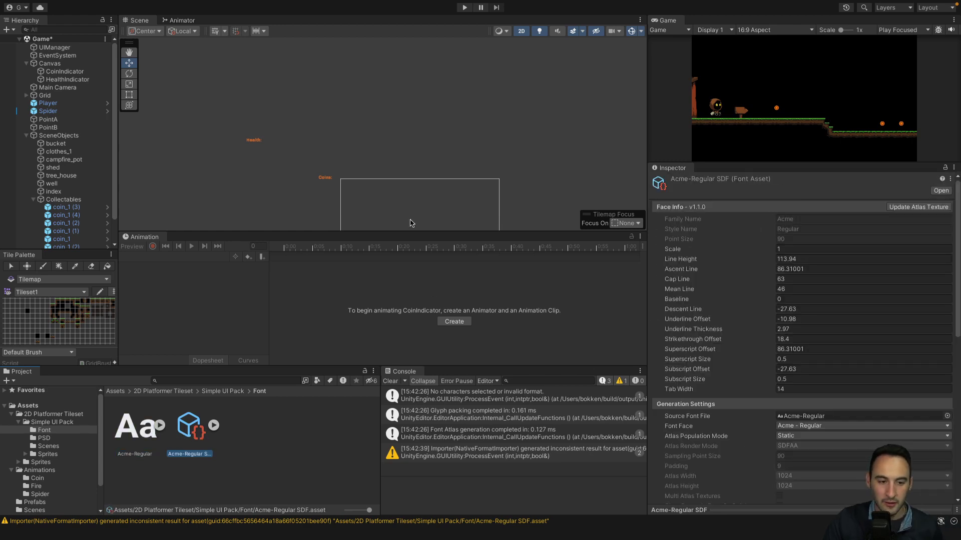
# - Select the Canvas and enlarge the Scene view in width and height
pyautogui.click(413, 222)
pyautogui.moveTo(646, 172); pyautogui.dragTo(750, 172)
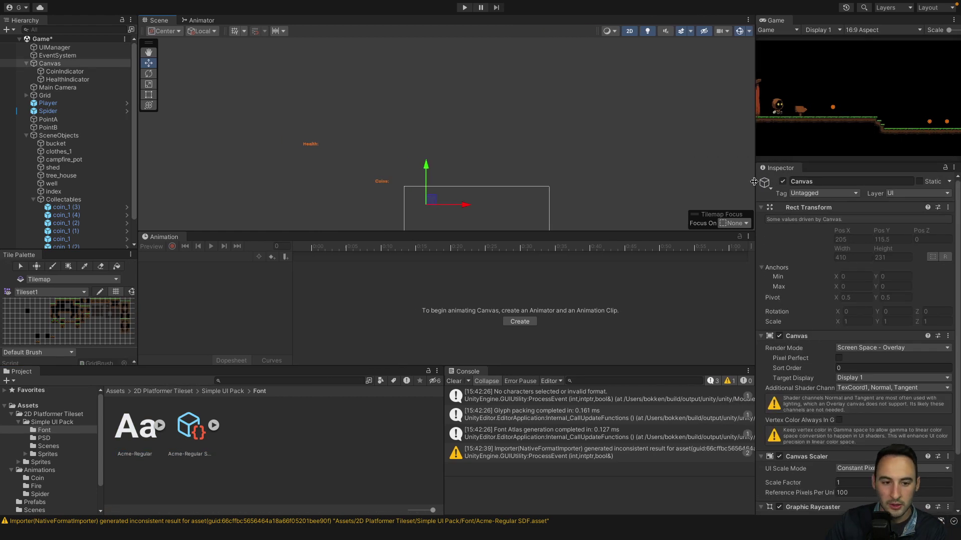
pyautogui.moveTo(270, 231); pyautogui.dragTo(270, 270)
# - Search the project for "coin", check the Animations Coin folder, and return to the root Assets folder
pyautogui.click(235, 380)
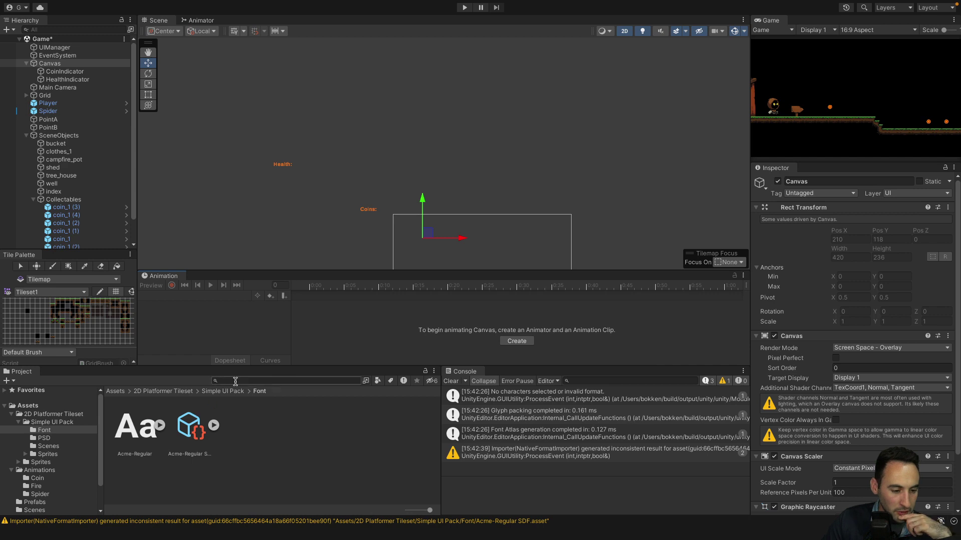
pyautogui.write('coin')
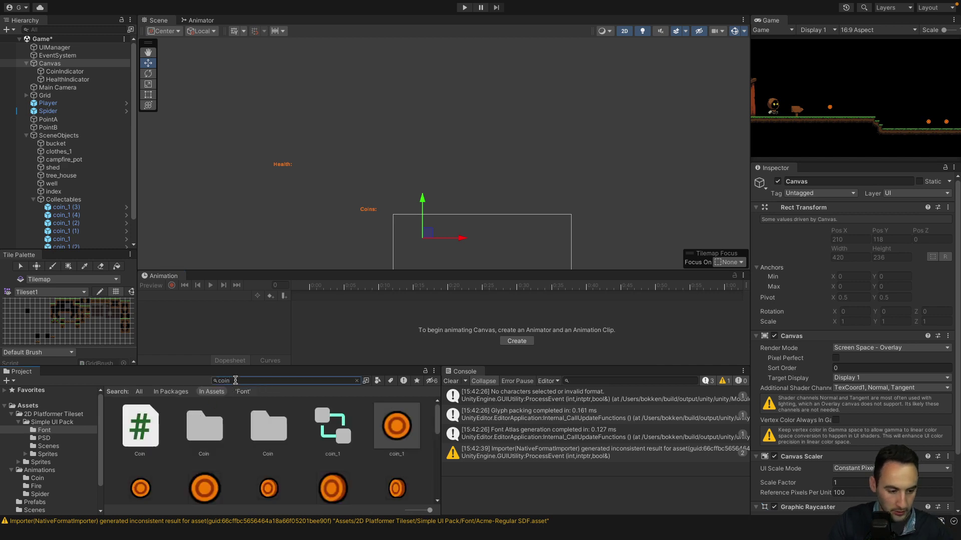
pyautogui.doubleClick(225, 431)
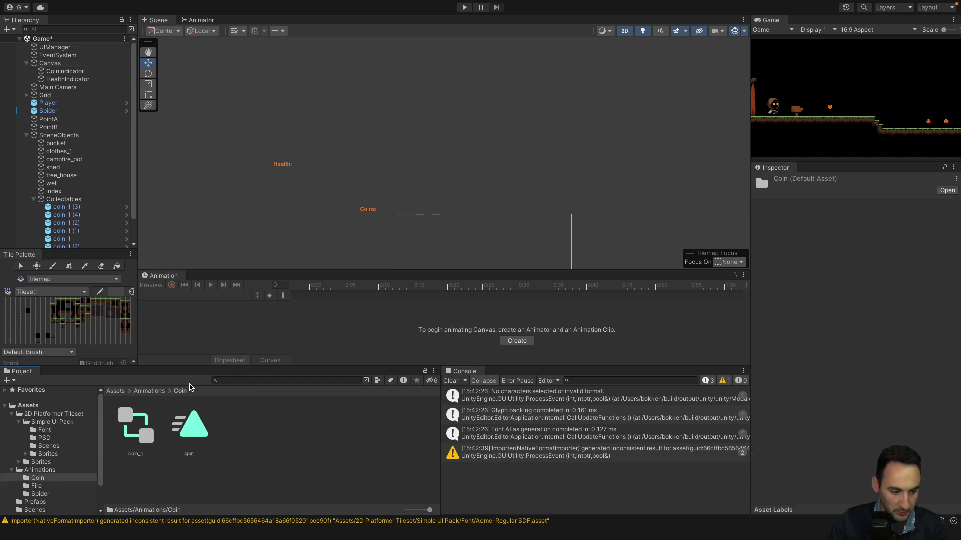
pyautogui.click(149, 391)
pyautogui.scroll(-1, 42, 433)
pyautogui.click(36, 398)
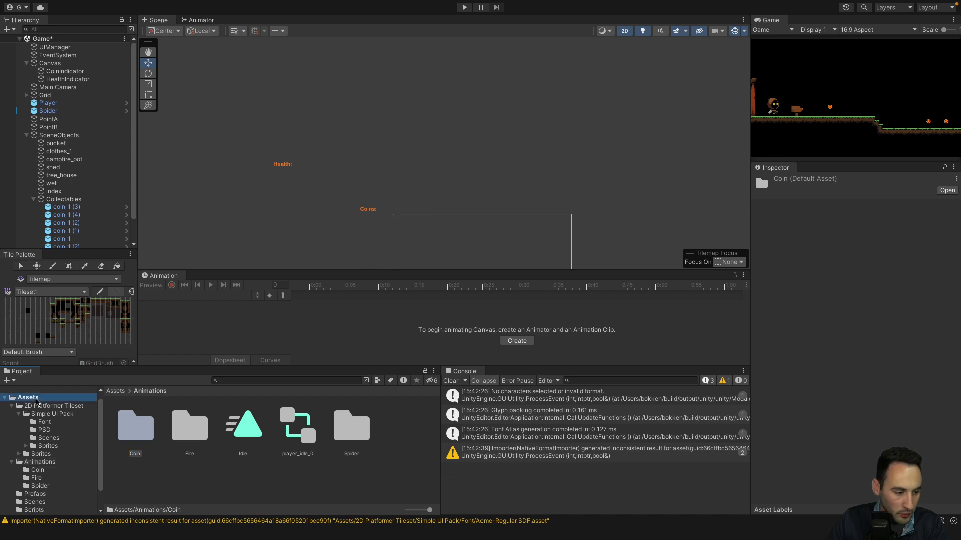
# - Enlarge the Project window and look through the 2D Platformer Tileset's Simple UI Pack and Sprites folders for UI artwork
pyautogui.moveTo(241, 367); pyautogui.dragTo(245, 117)
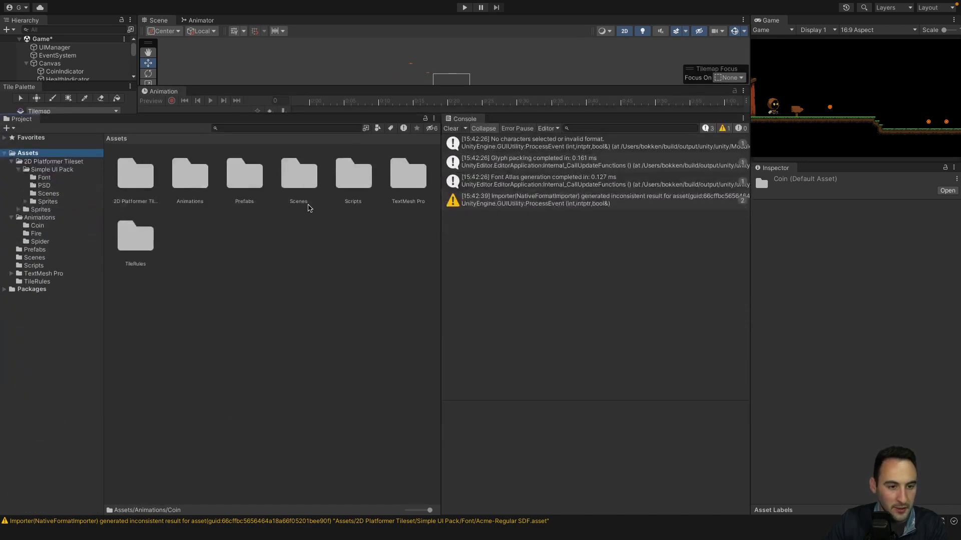
pyautogui.moveTo(441, 266); pyautogui.dragTo(659, 289)
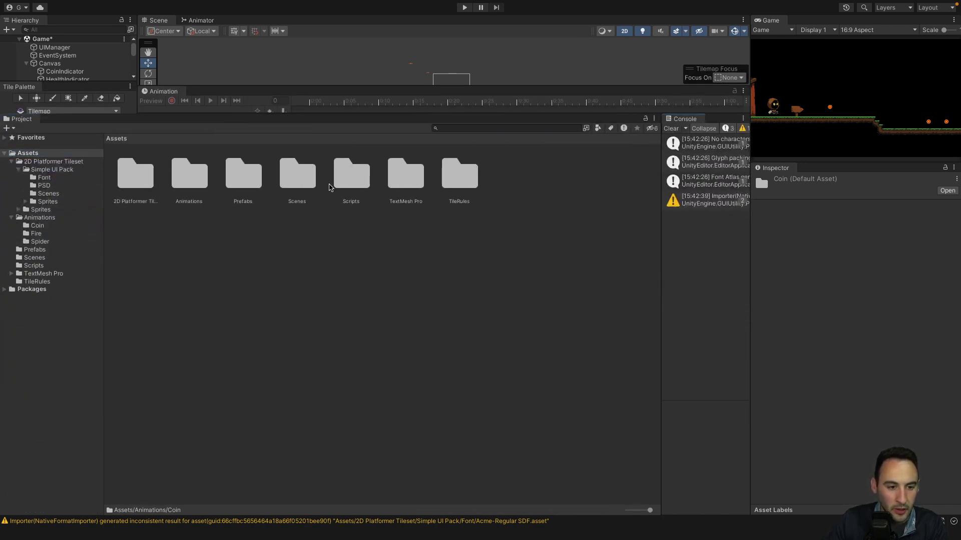
pyautogui.doubleClick(125, 183)
pyautogui.doubleClick(141, 182)
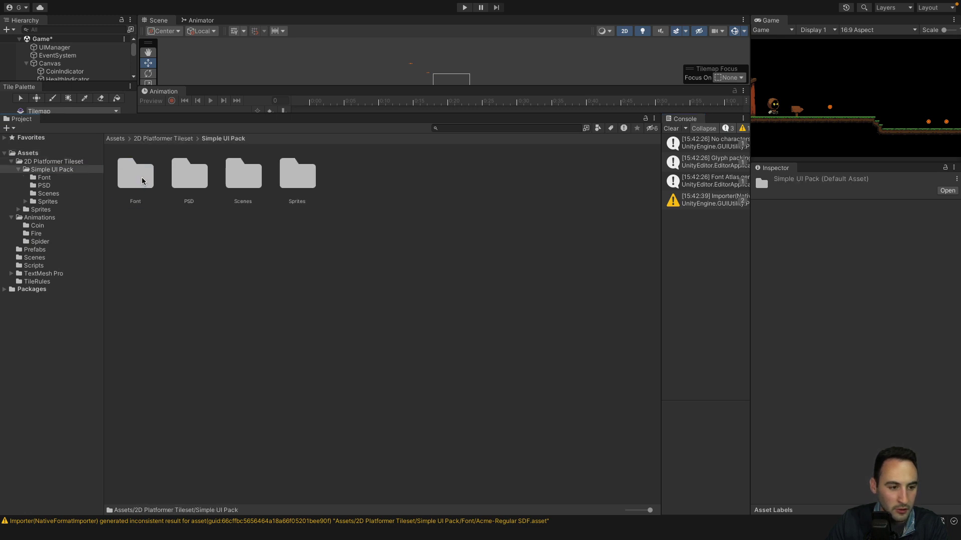
pyautogui.doubleClick(192, 184)
pyautogui.click(193, 140)
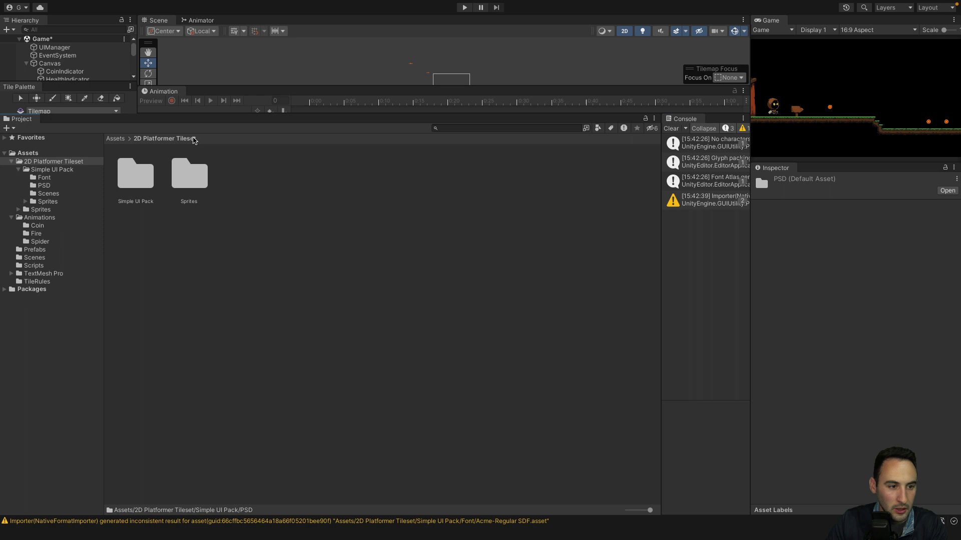
pyautogui.doubleClick(135, 181)
pyautogui.click(136, 181)
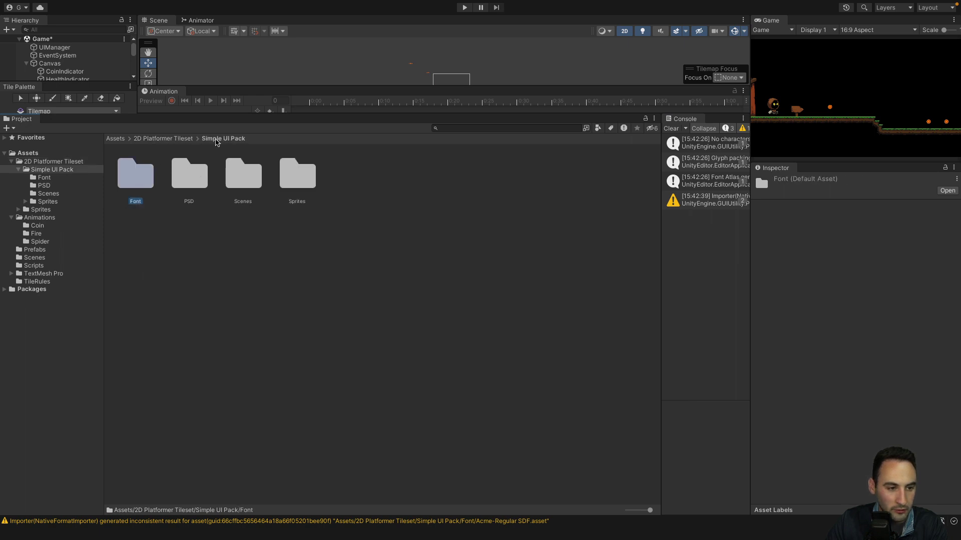
pyautogui.click(190, 140)
pyautogui.doubleClick(189, 176)
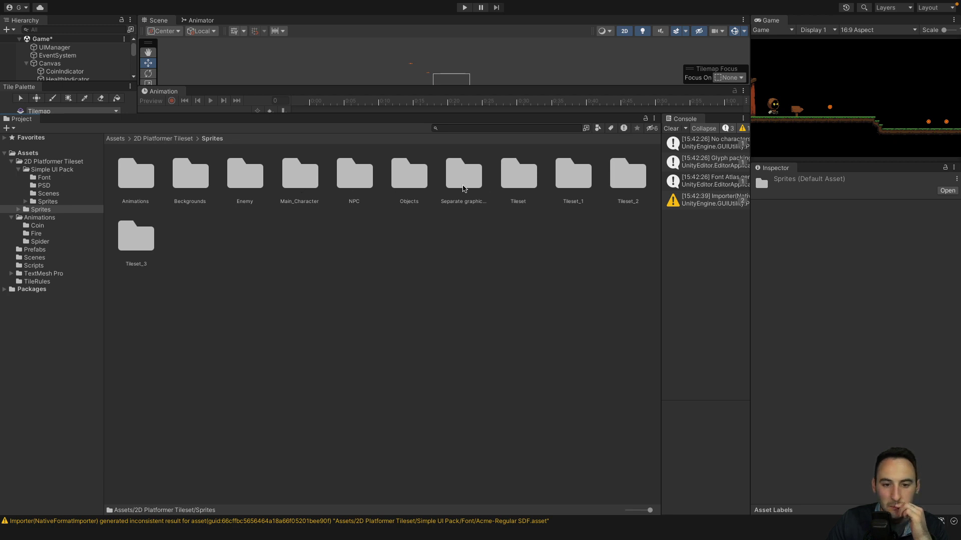
# - Search the project assets for "UI", examine the matching sprites, and shrink the Project window again
pyautogui.click(163, 139)
pyautogui.click(499, 128)
pyautogui.write('U')
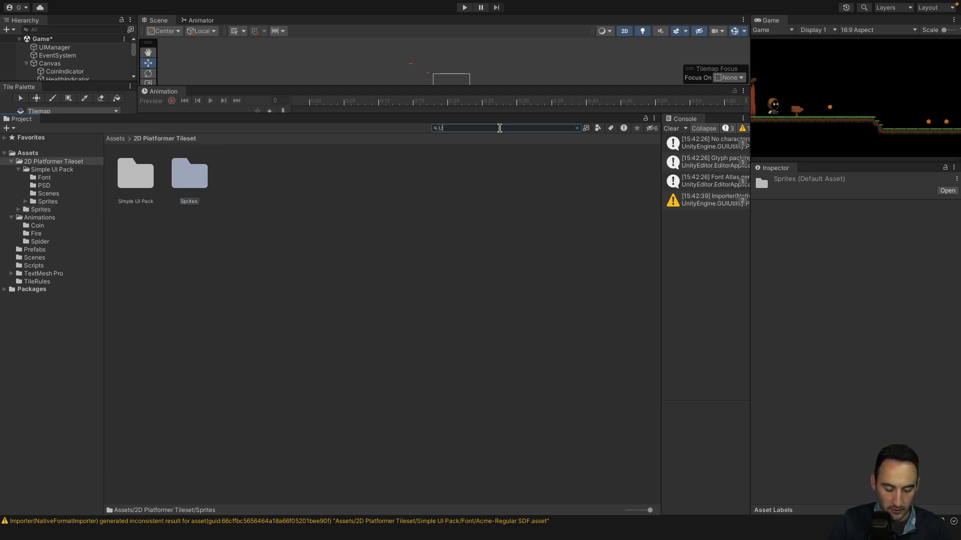
pyautogui.write('I')
pyautogui.scroll(-15, 429, 257)
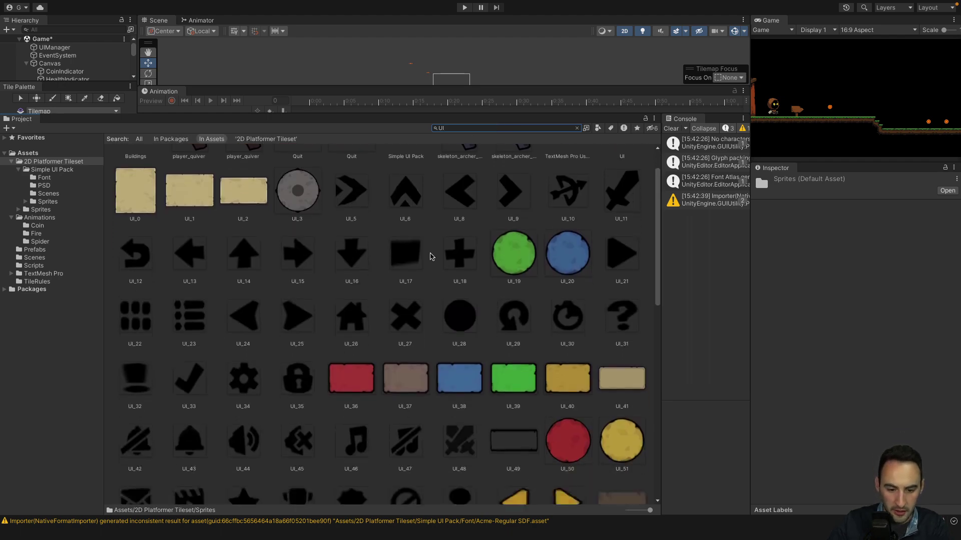
pyautogui.scroll(-3, 430, 256)
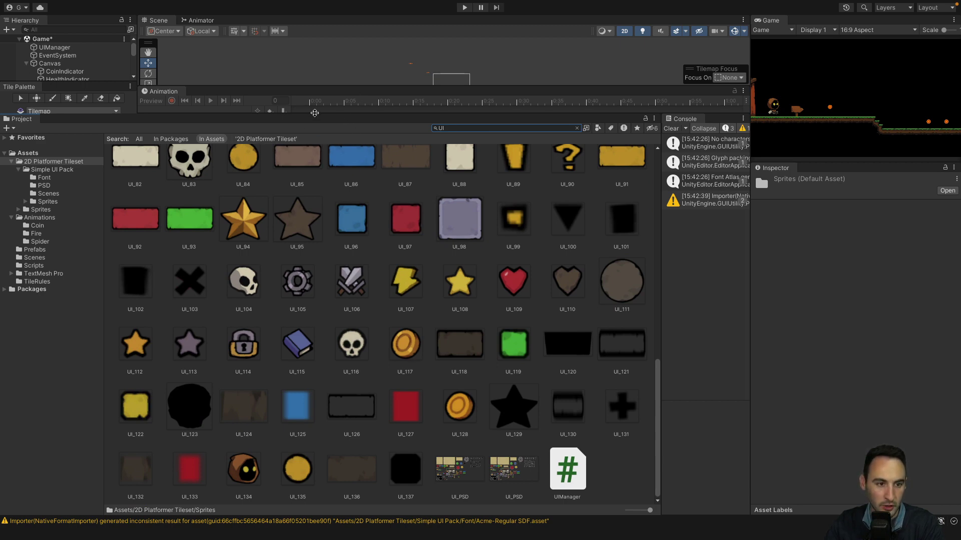
pyautogui.moveTo(314, 113); pyautogui.dragTo(322, 419)
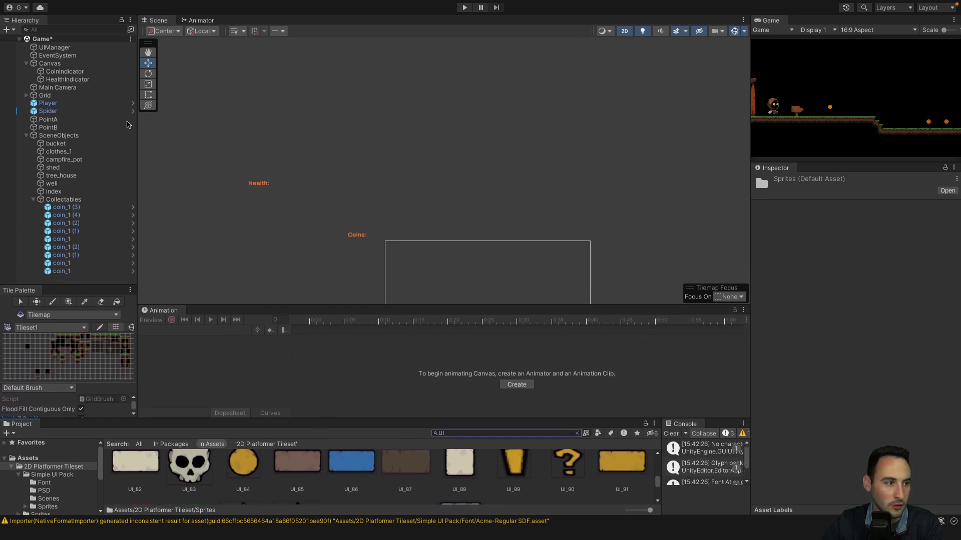
# - Create an empty child of the Canvas named CoinIndicator and nest the existing CoinIndicator text inside it
pyautogui.click(63, 64)
pyautogui.rightClick(64, 65)
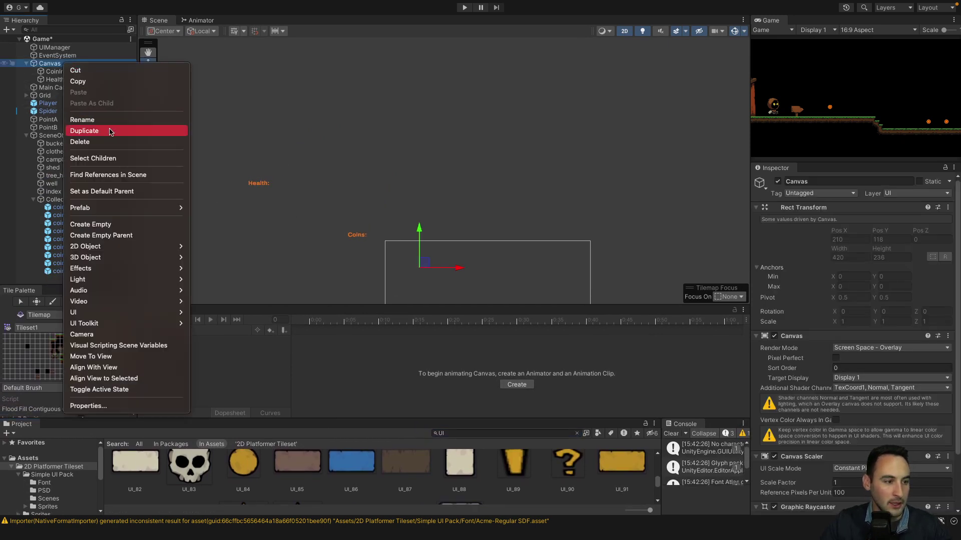
pyautogui.click(101, 223)
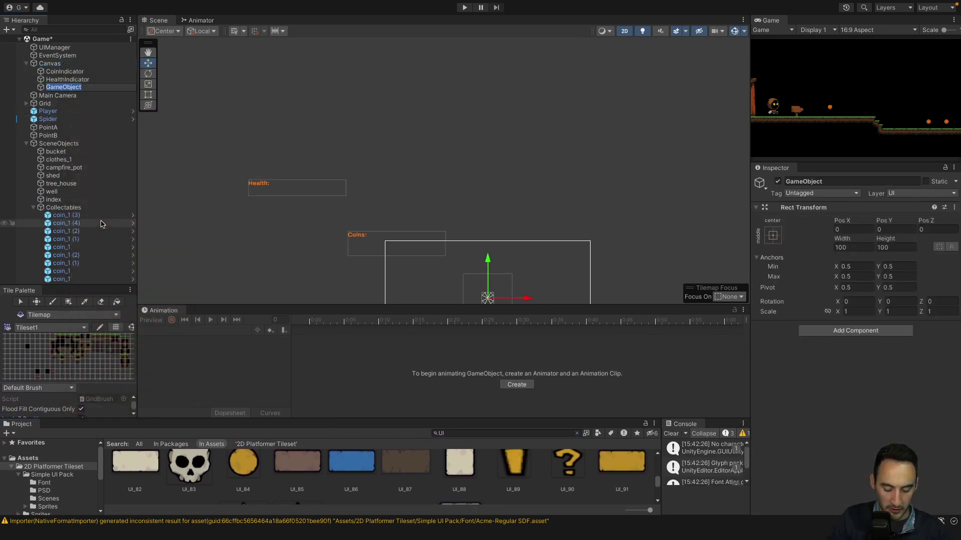
pyautogui.write('Coi')
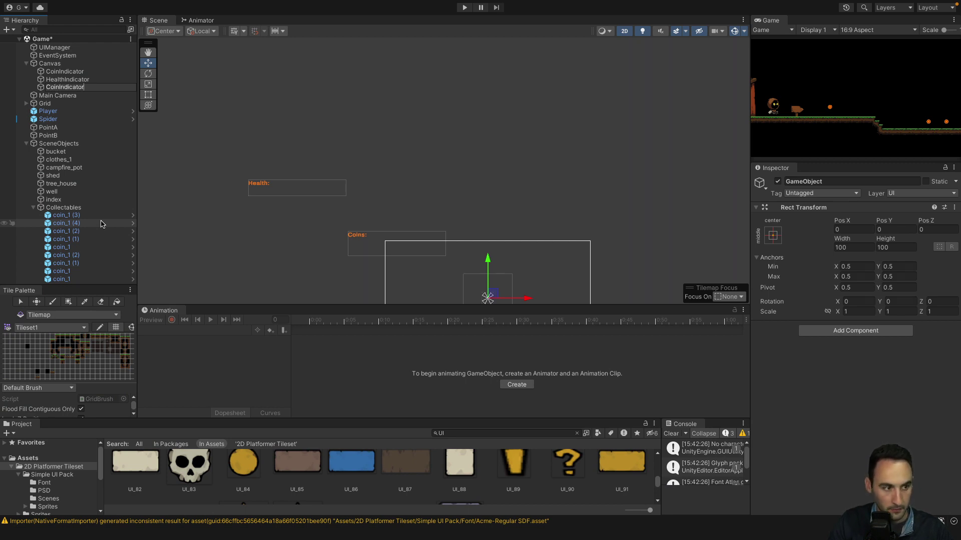
pyautogui.write('nIndicator')
pyautogui.press('Return')
pyautogui.moveTo(75, 72); pyautogui.dragTo(76, 89)
# - Add a UI Image inside the parent CoinIndicator and move it near the canvas's upper-left corner, at about X -156.6, Y 57.1
pyautogui.rightClick(74, 80)
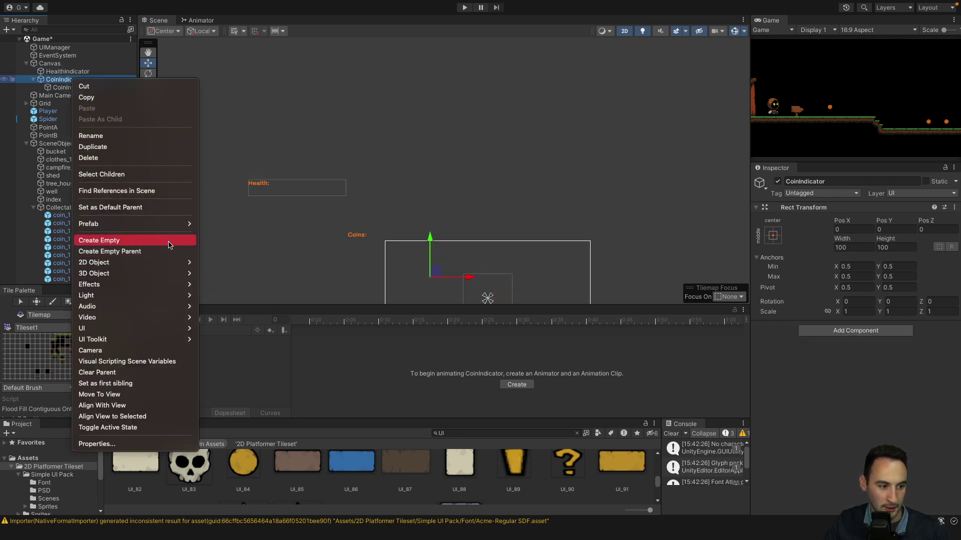
pyautogui.moveTo(170, 328)
pyautogui.click(242, 328)
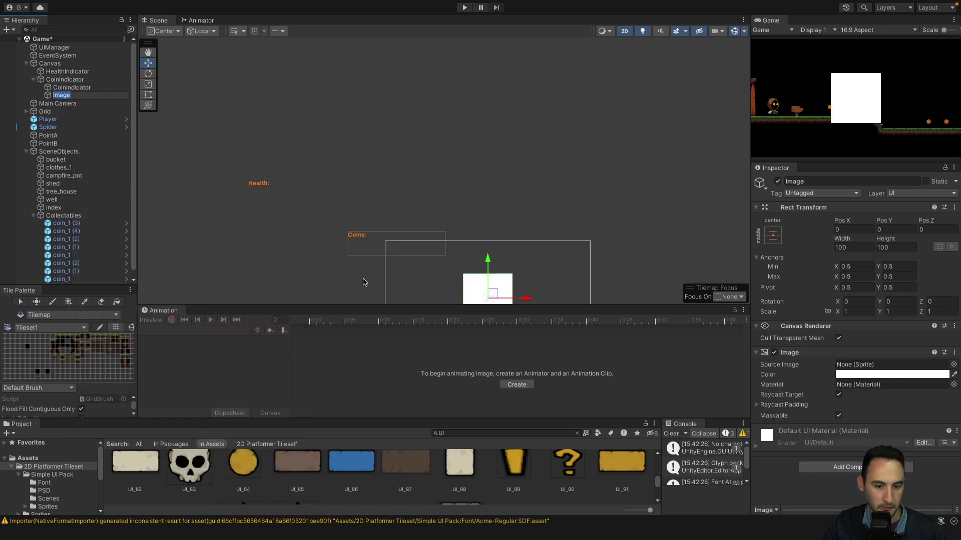
pyautogui.scroll(5, 502, 262)
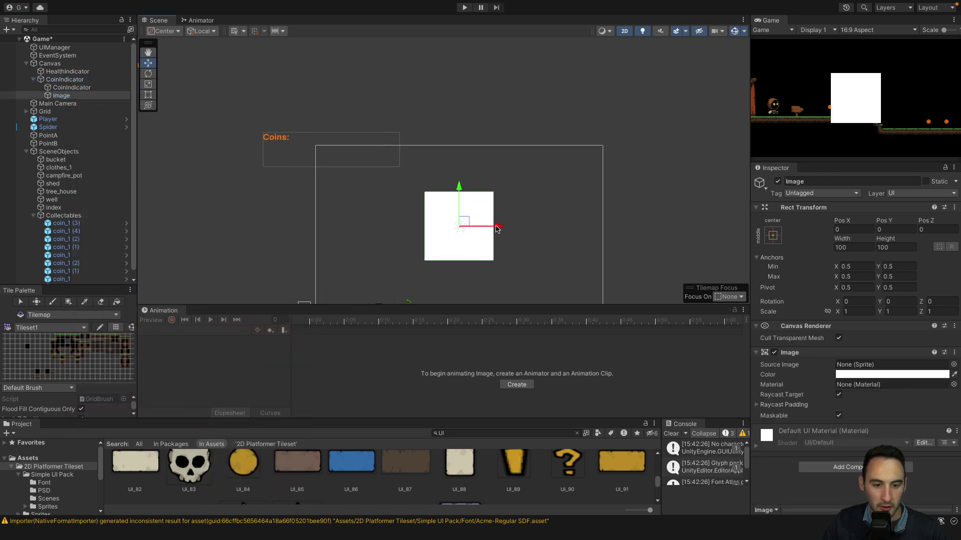
pyautogui.moveTo(497, 229); pyautogui.dragTo(407, 228)
pyautogui.moveTo(370, 188); pyautogui.dragTo(369, 146)
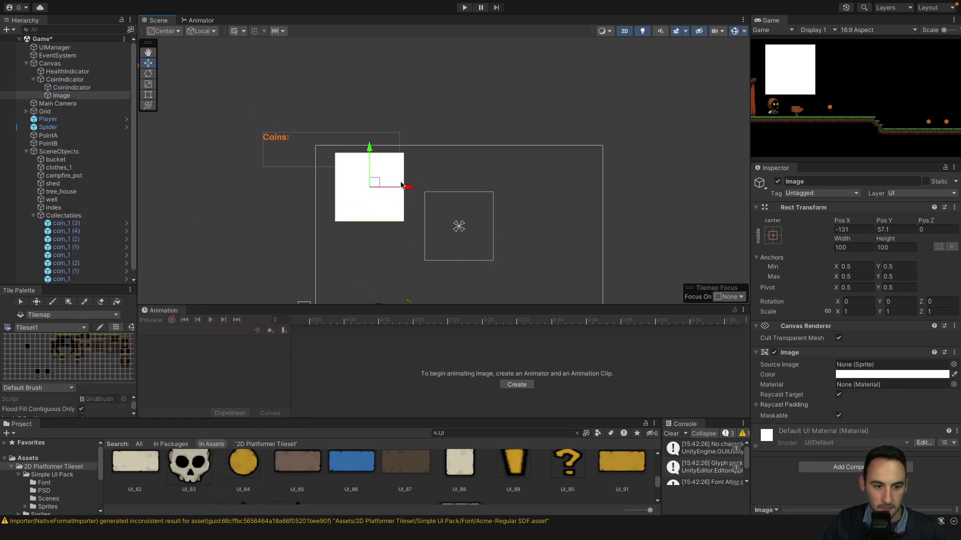
pyautogui.moveTo(402, 185); pyautogui.dragTo(388, 186)
pyautogui.scroll(6, 360, 180)
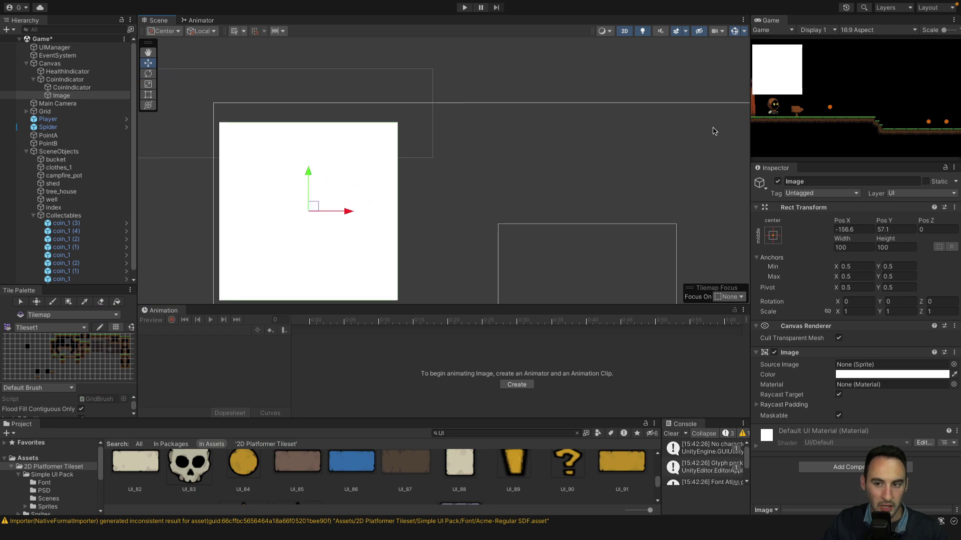
pyautogui.scroll(-3, 714, 131)
pyautogui.moveTo(751, 103); pyautogui.dragTo(713, 131)
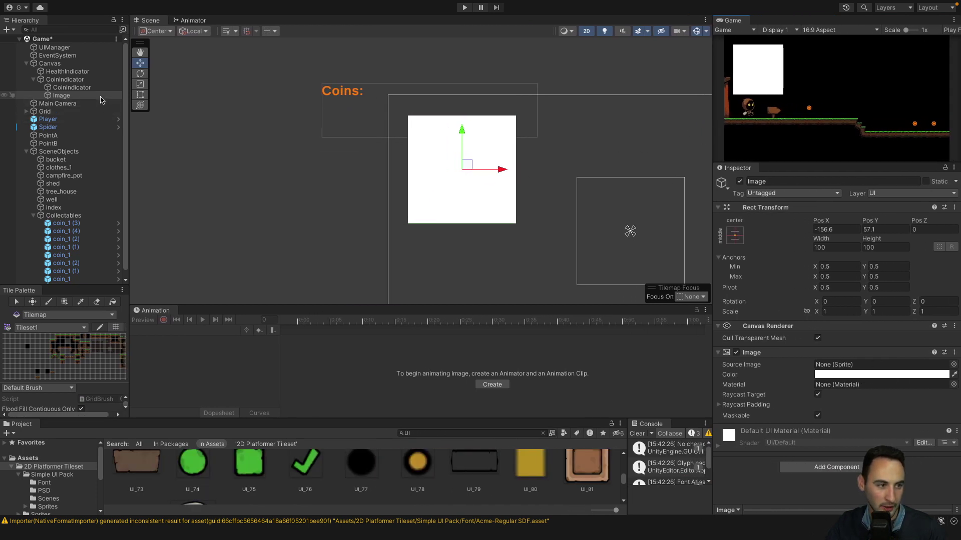
# - Assign the UI_128 coin sprite as the source image of CoinIndicator's Image
pyautogui.click(61, 95)
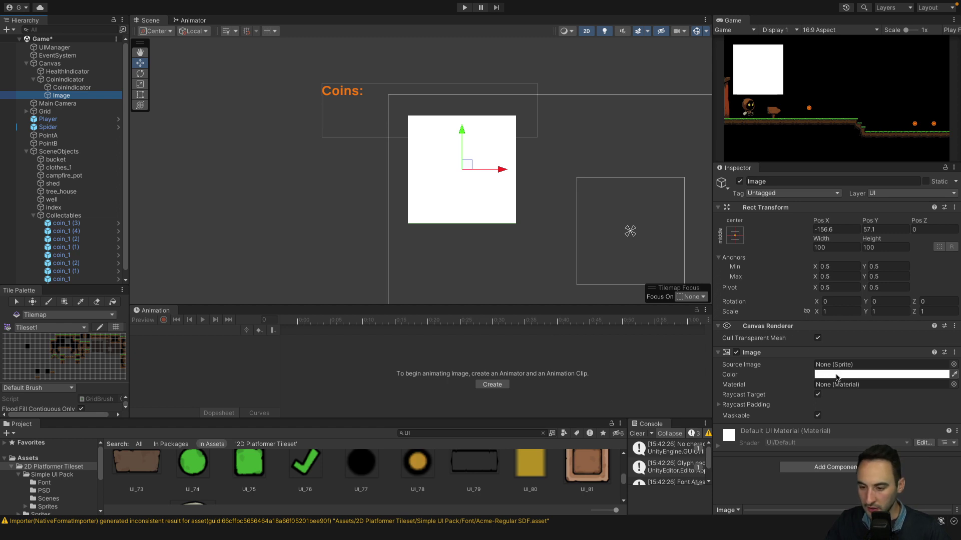
pyautogui.click(535, 423)
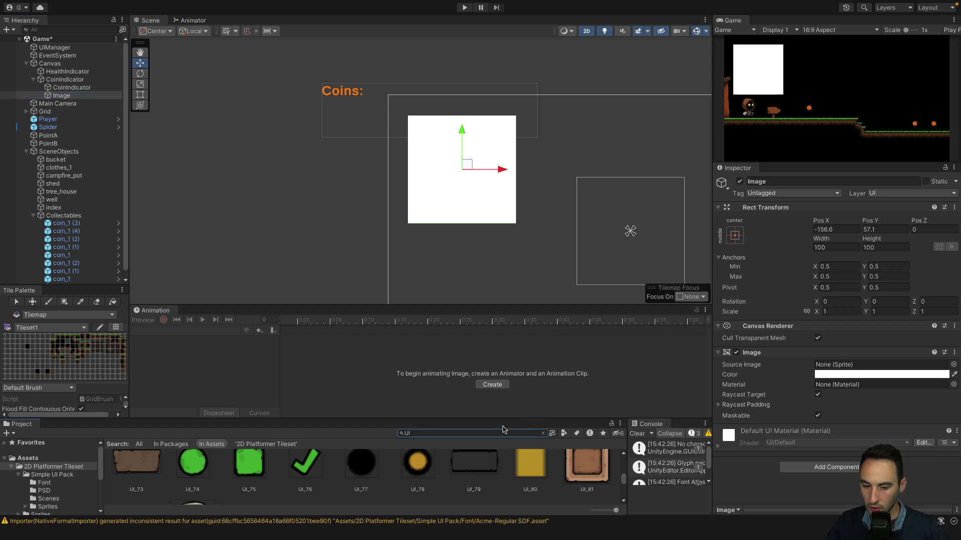
pyautogui.moveTo(505, 419); pyautogui.dragTo(500, 299)
pyautogui.scroll(-5, 325, 402)
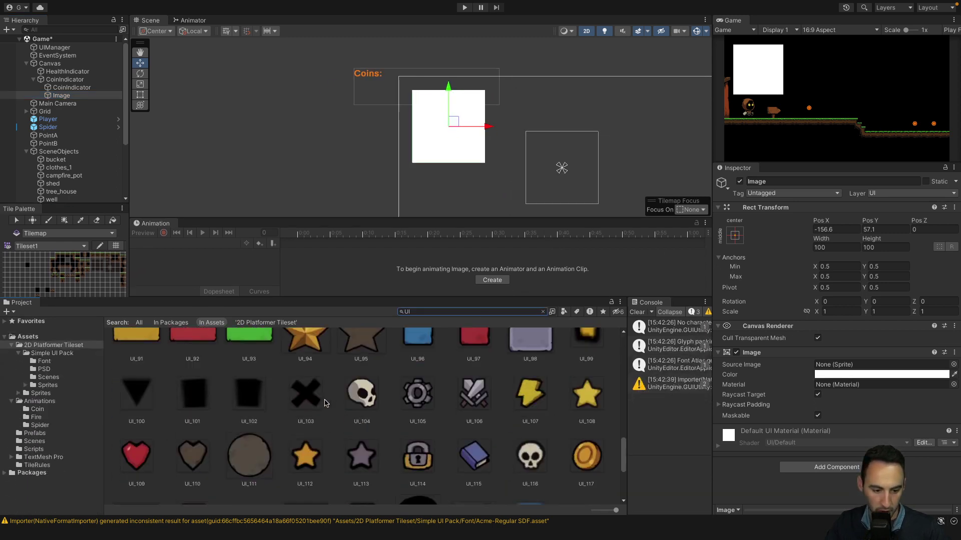
pyautogui.scroll(-2, 325, 403)
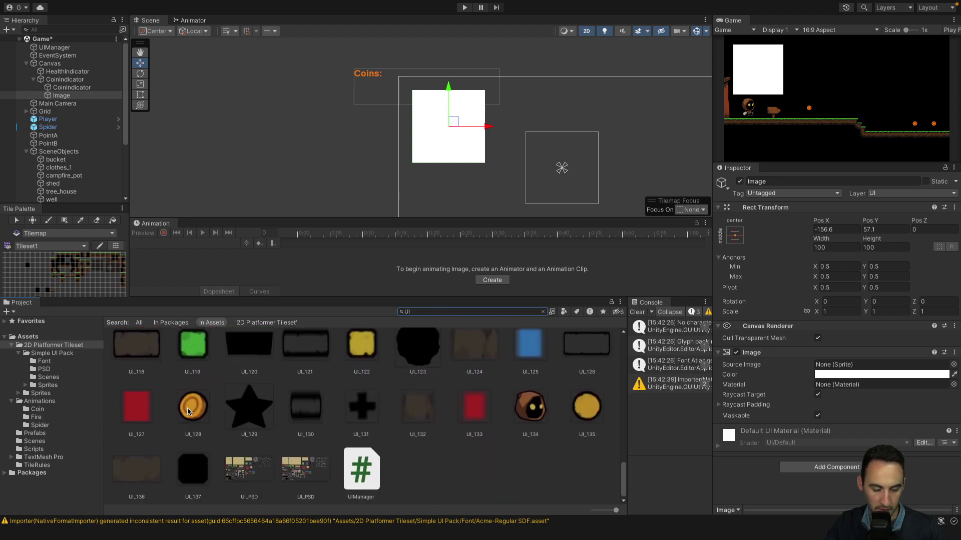
pyautogui.moveTo(192, 407); pyautogui.dragTo(828, 366)
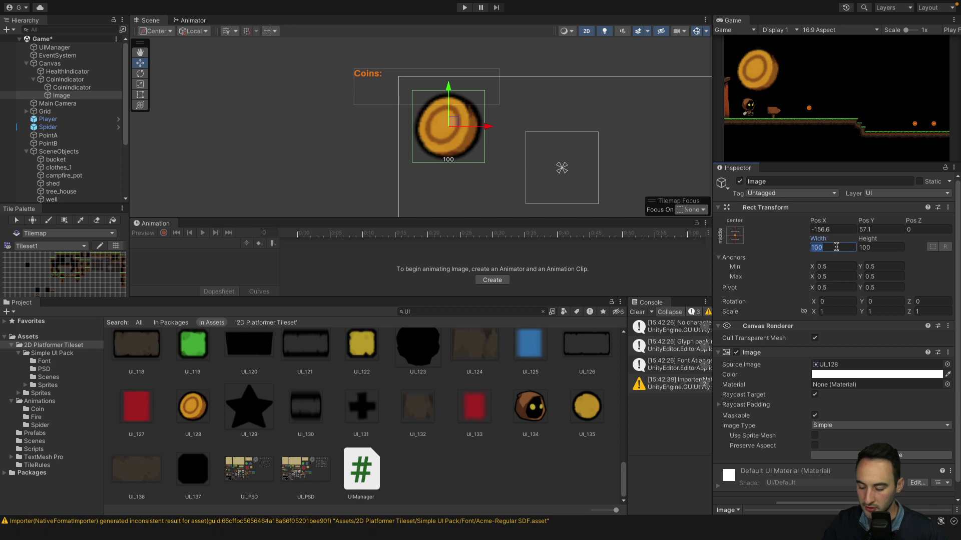
# - Set the coin Image's width and height to 25 and move it into the canvas's upper-left corner, at about X -199.3, Y 105.5
pyautogui.write('50')
pyautogui.press('BackSpace')
pyautogui.press('BackSpace')
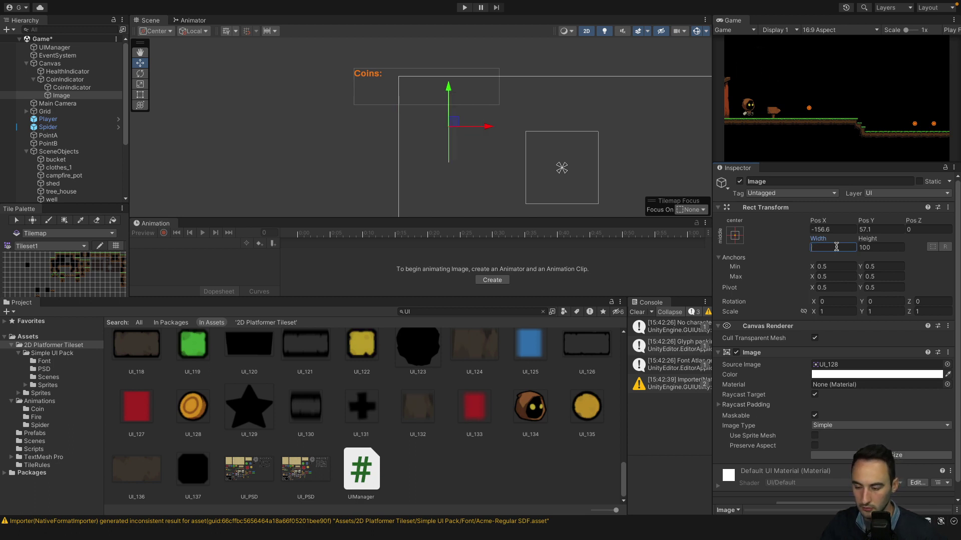
pyautogui.write('25')
pyautogui.press('Tab')
pyautogui.write('25')
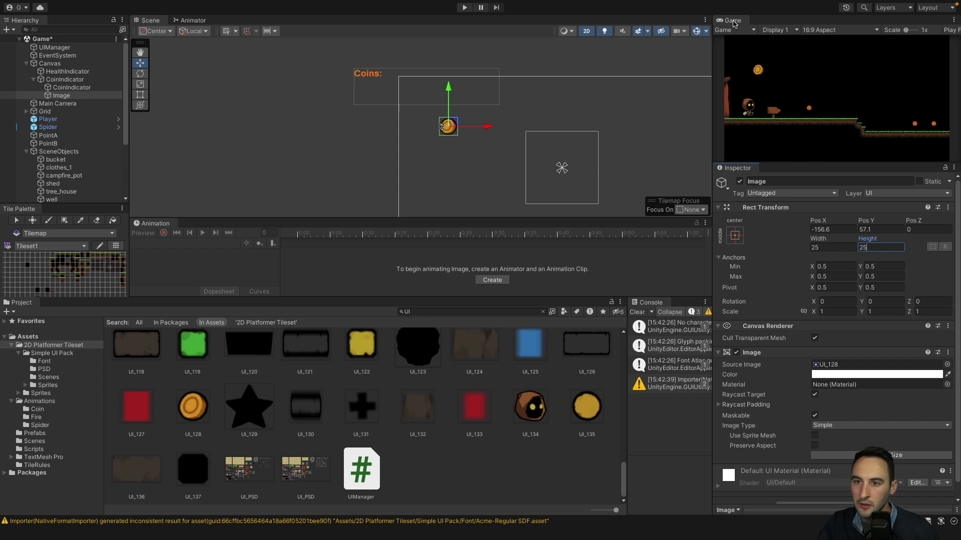
pyautogui.moveTo(448, 86); pyautogui.dragTo(448, 51)
pyautogui.moveTo(488, 91); pyautogui.dragTo(452, 94)
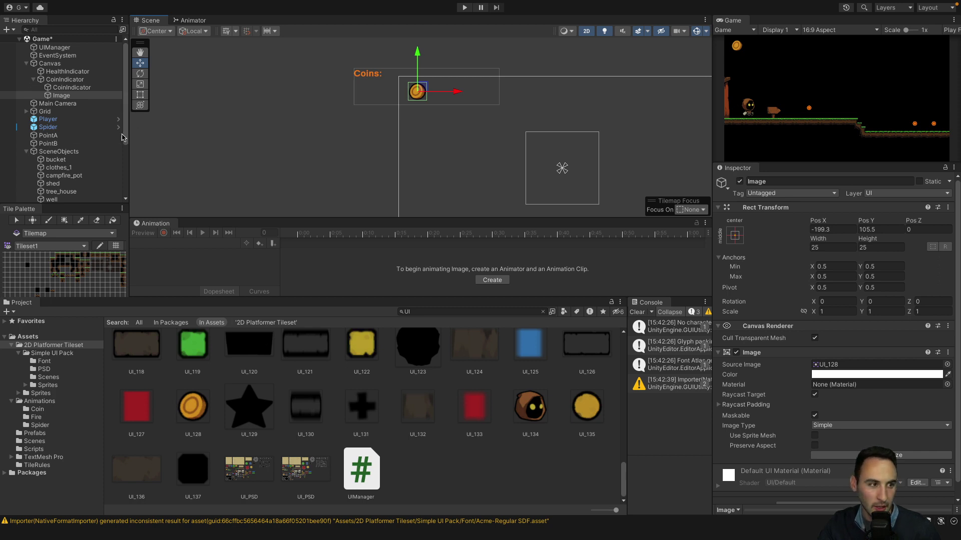
pyautogui.rightClick(74, 96)
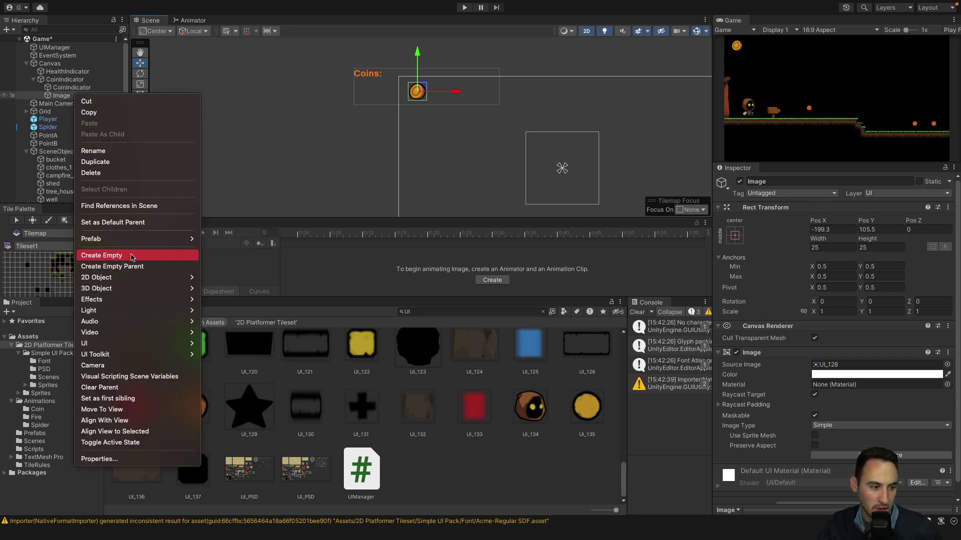
pyautogui.click(133, 254)
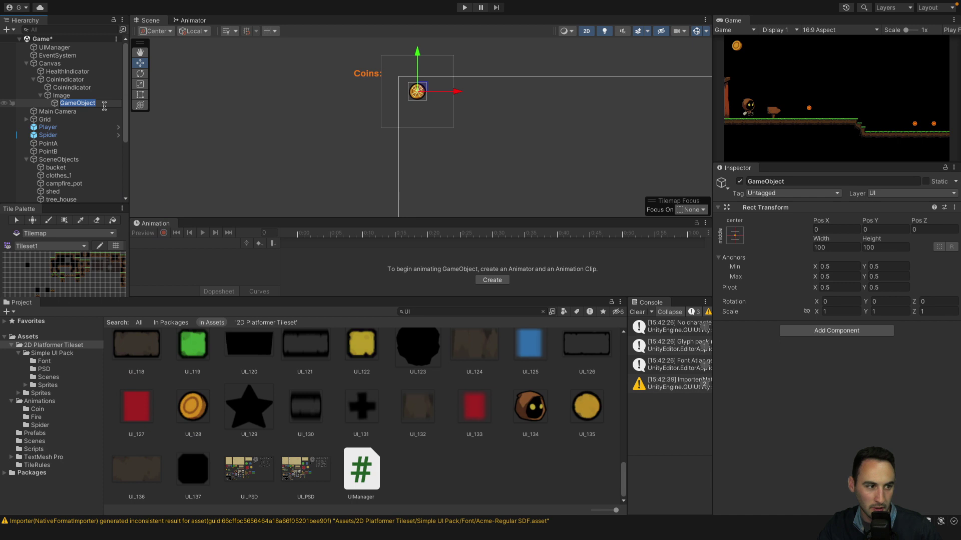
pyautogui.hotkey('ctrl', 'z')
# - Add a UI Image as a child of the coin Image
pyautogui.rightClick(75, 95)
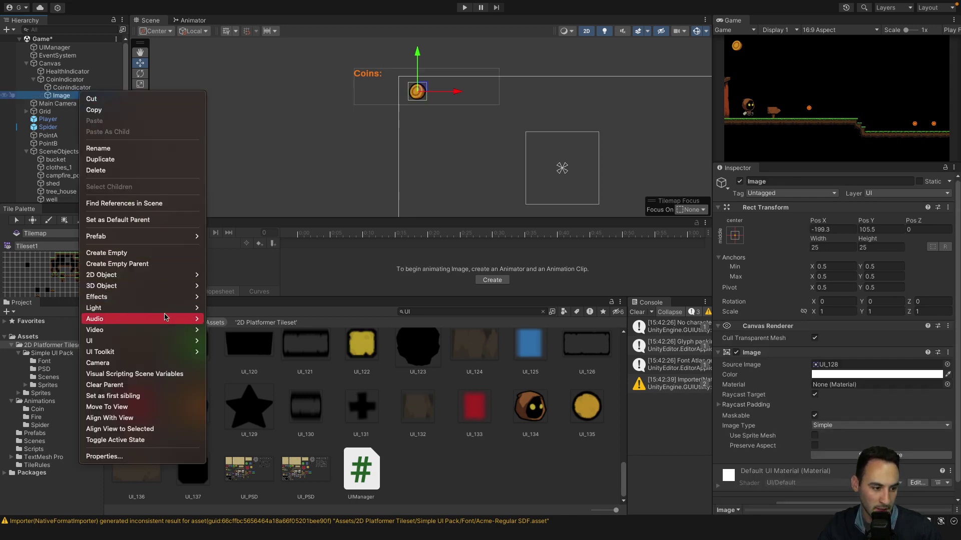
pyautogui.moveTo(163, 340)
pyautogui.click(220, 341)
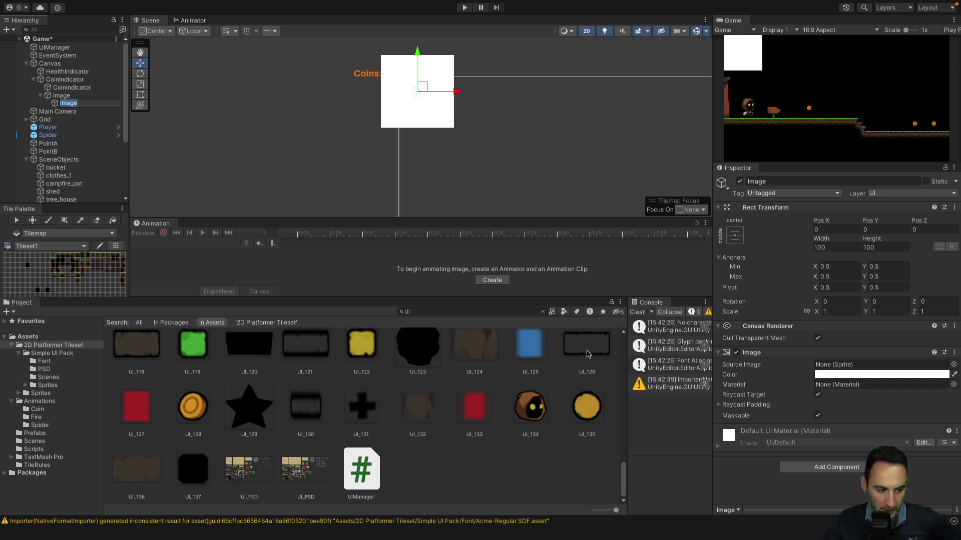
# - Assign the UI_70 brown panel sprite as the source image of the Image nested under the coin Image
pyautogui.scroll(2, 587, 354)
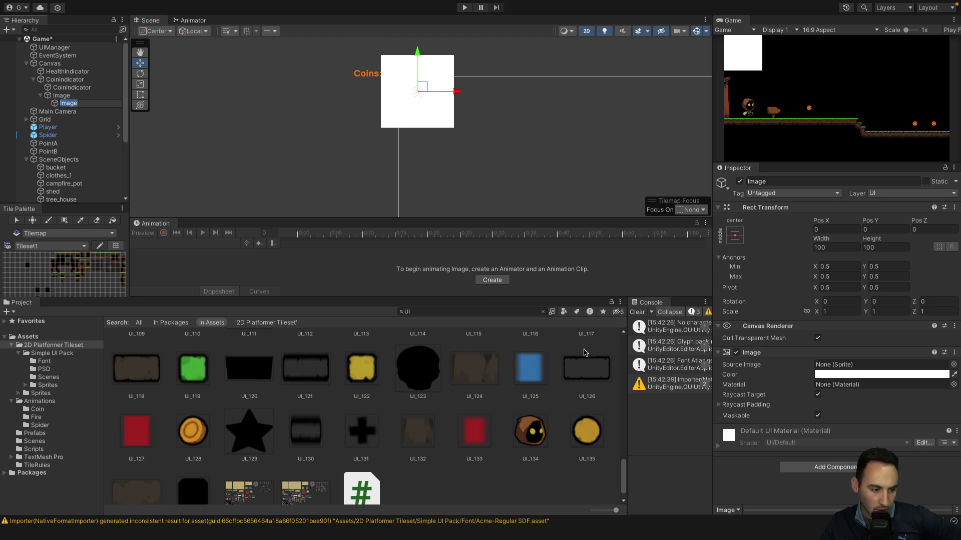
pyautogui.scroll(-2, 538, 384)
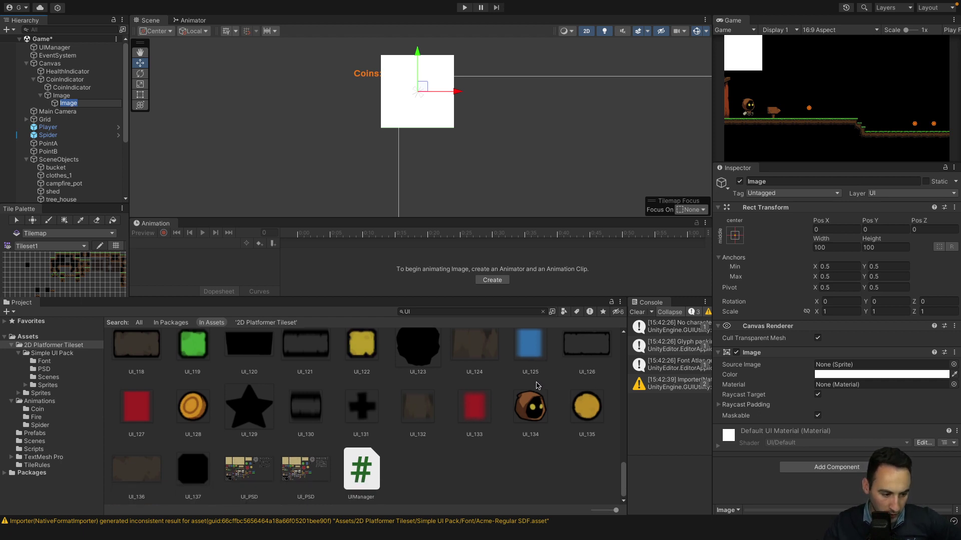
pyautogui.scroll(12, 537, 385)
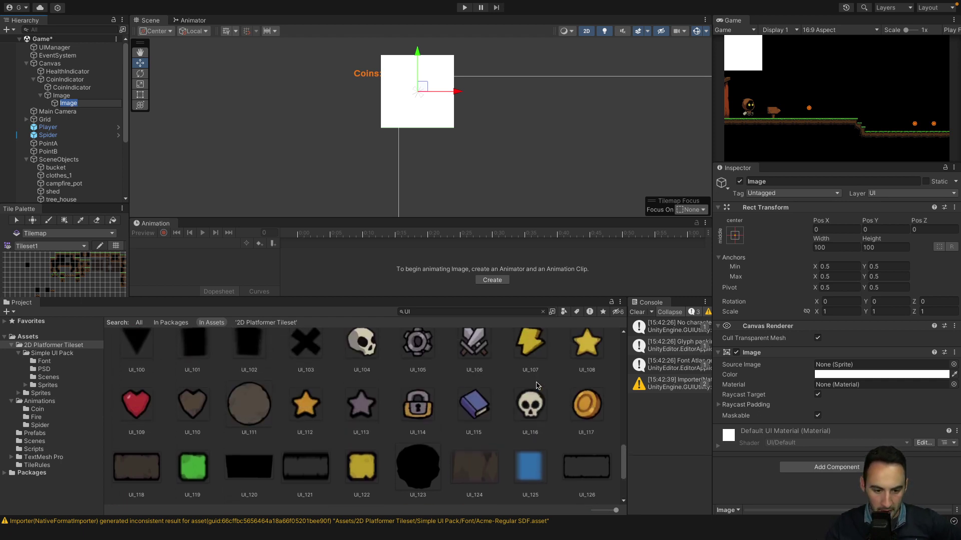
pyautogui.scroll(5, 537, 386)
pyautogui.scroll(-1, 537, 386)
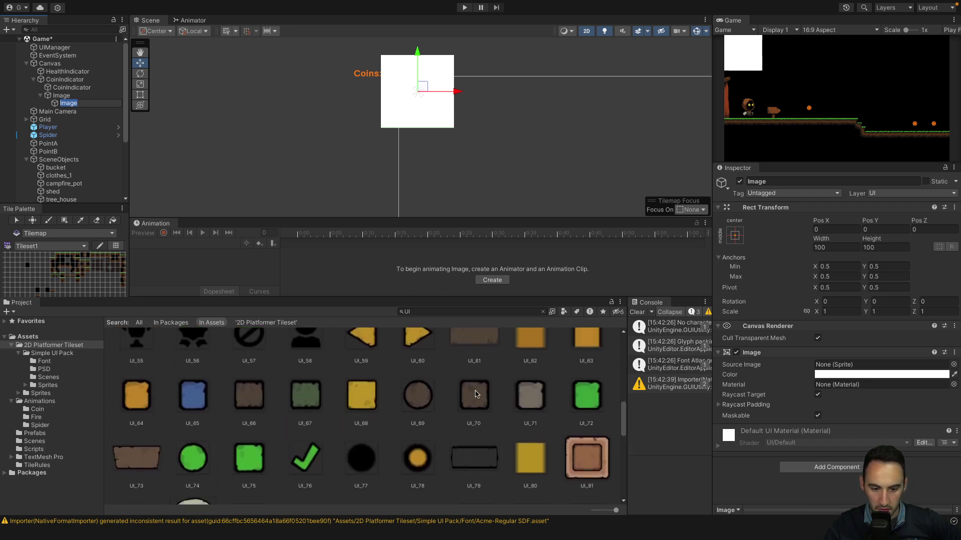
pyautogui.moveTo(475, 395); pyautogui.dragTo(870, 365)
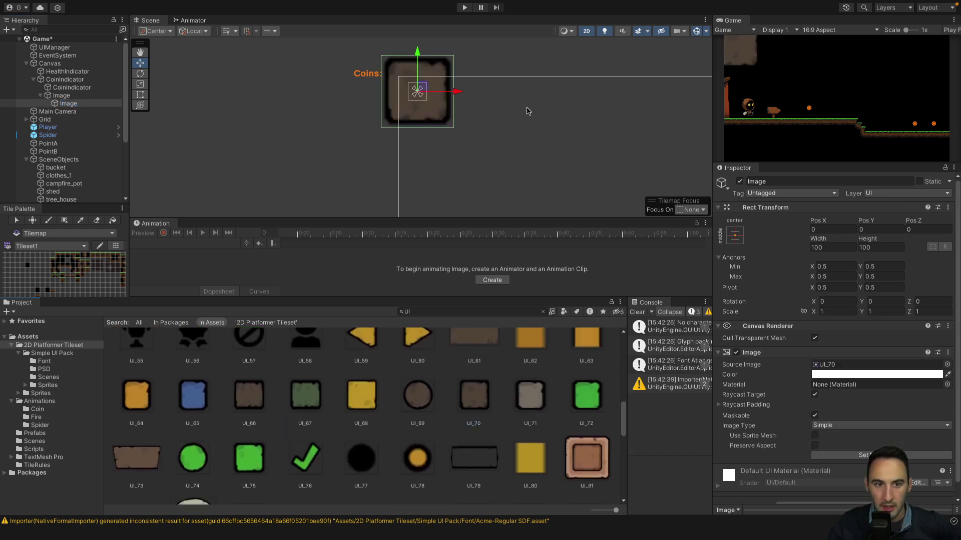
# - Set the nested panel Image's height to 25 and width to 50, and move it right to about X 25.5
pyautogui.click(820, 247)
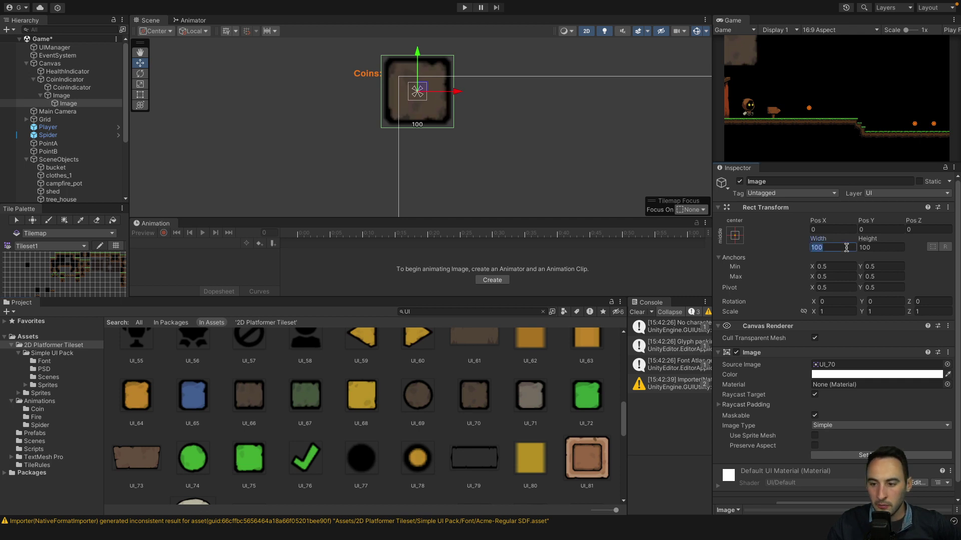
pyautogui.click(868, 246)
pyautogui.write('25')
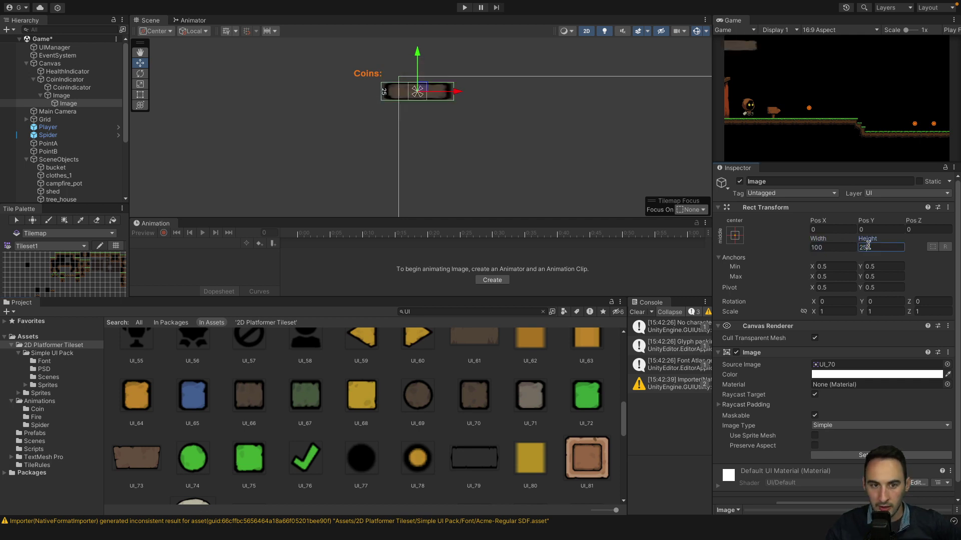
pyautogui.click(838, 247)
pyautogui.write('50')
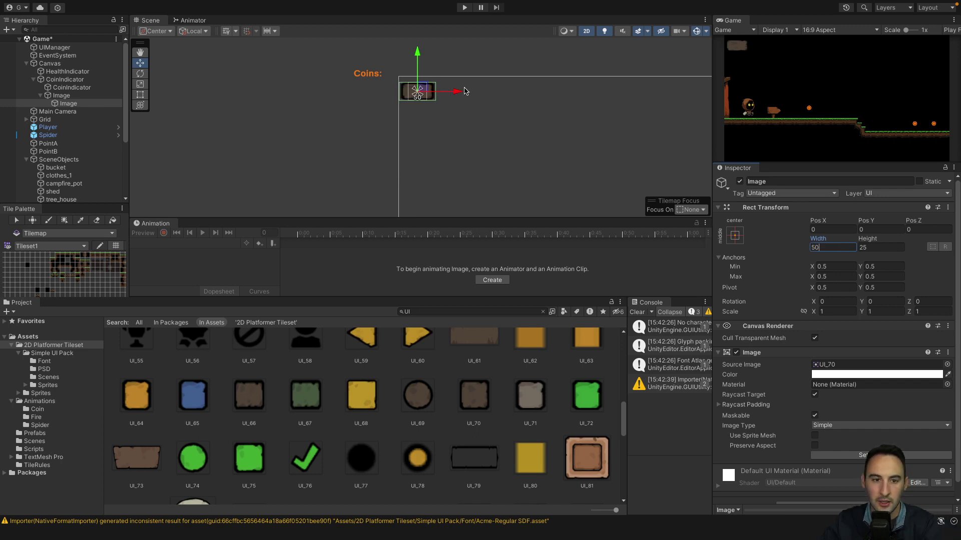
pyautogui.moveTo(452, 94); pyautogui.dragTo(470, 100)
pyautogui.scroll(3, 425, 100)
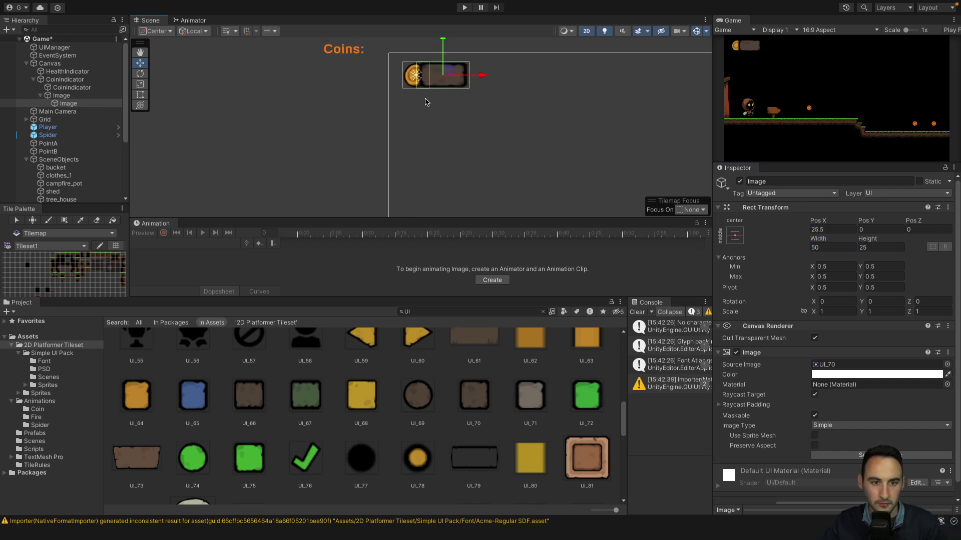
# - Close the Animation window to enlarge the Scene view around the coin artwork
pyautogui.rightClick(150, 223)
pyautogui.click(182, 255)
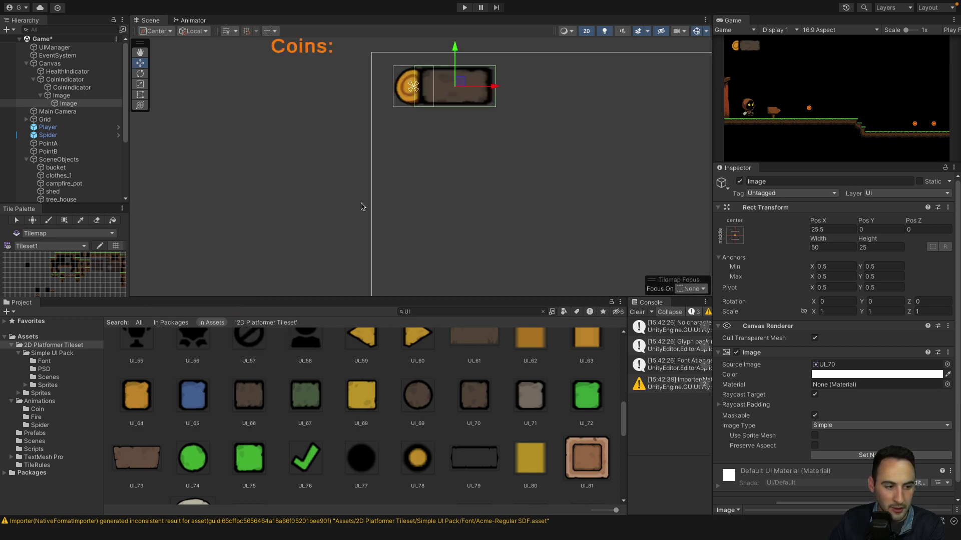
pyautogui.scroll(1, 435, 149)
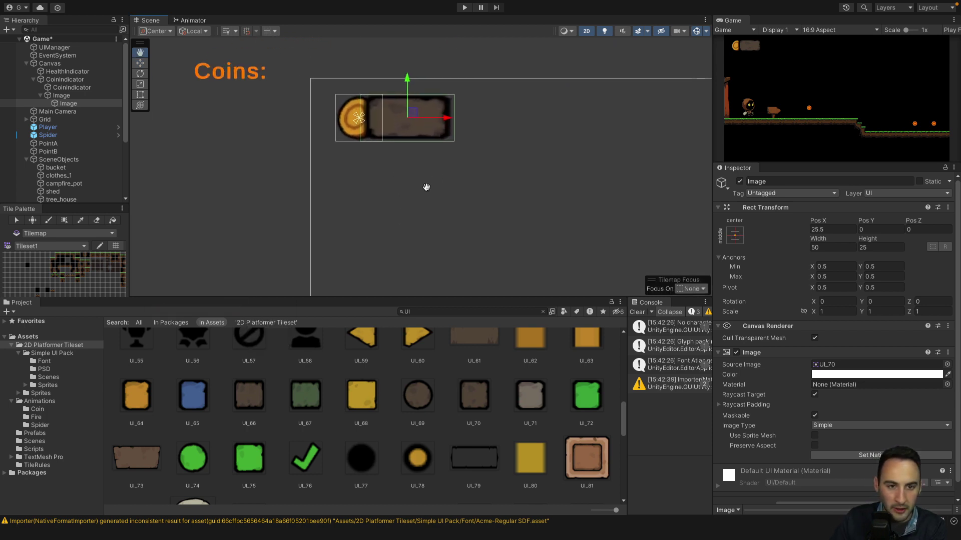
# - Move the UI_70 panel Image out of the coin Image, directly under CoinIndicator and above the coin Image so it renders behind the coin
pyautogui.click(71, 95)
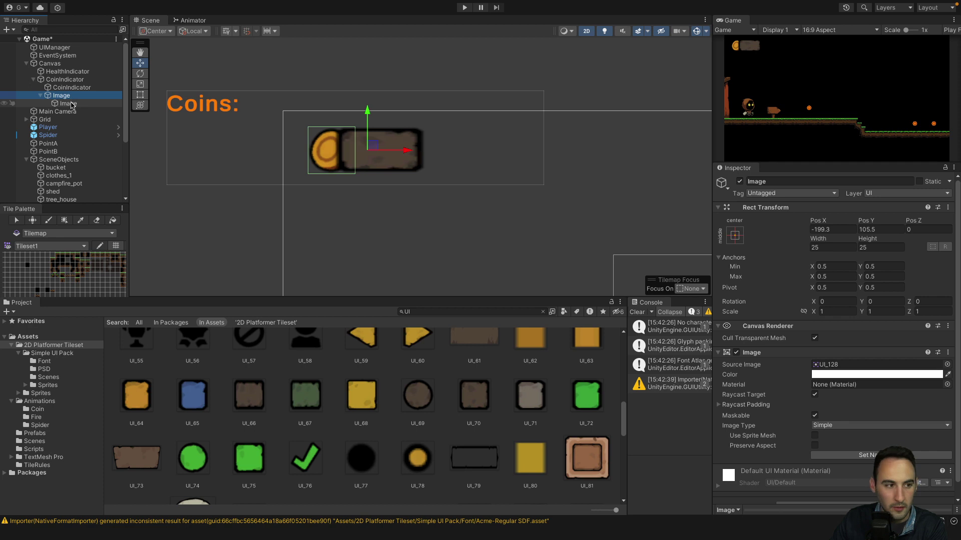
pyautogui.click(71, 103)
pyautogui.scroll(-1, 805, 268)
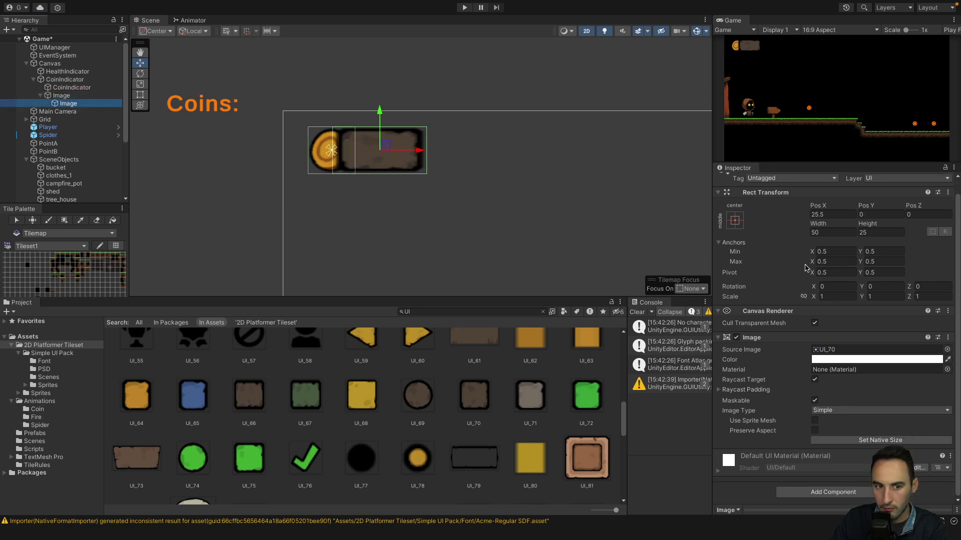
pyautogui.moveTo(76, 104); pyautogui.dragTo(70, 95)
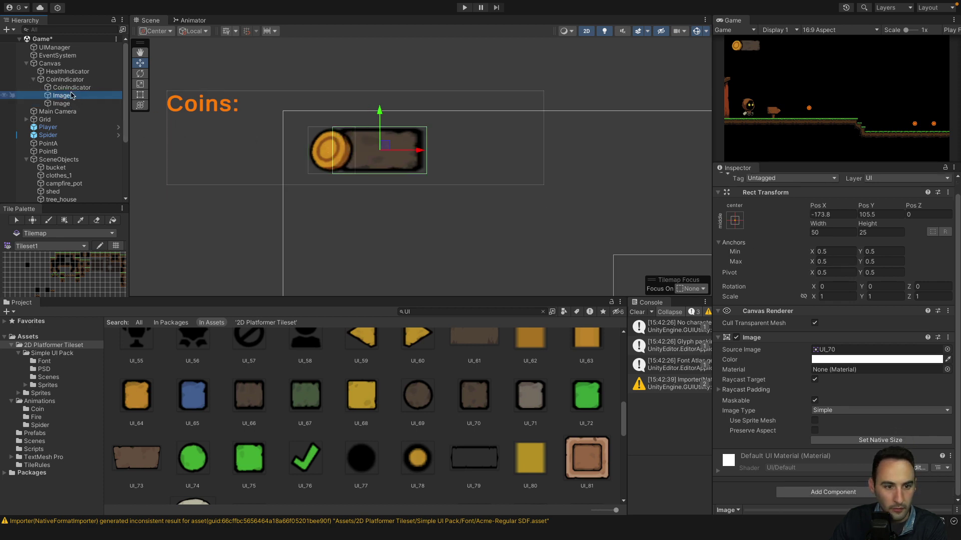
pyautogui.click(386, 161)
pyautogui.click(79, 103)
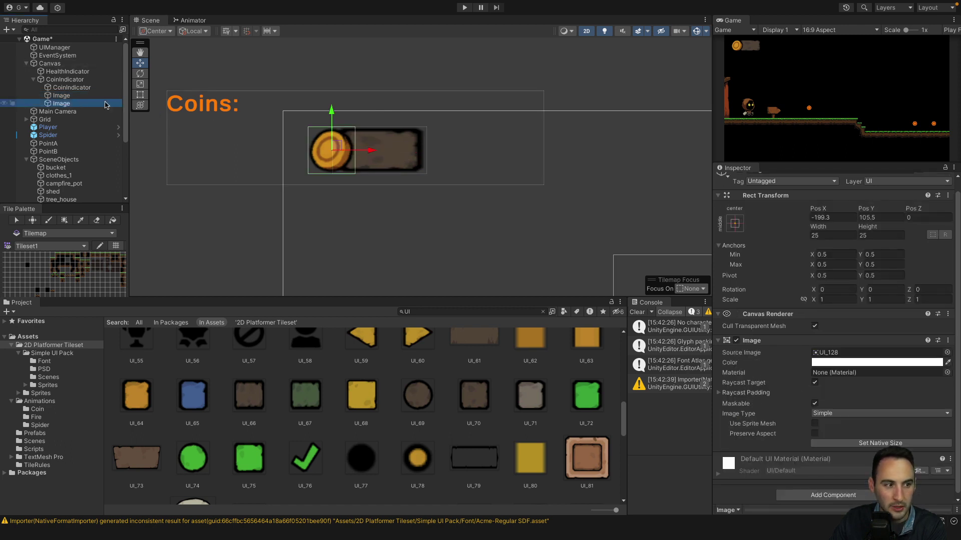
pyautogui.click(63, 96)
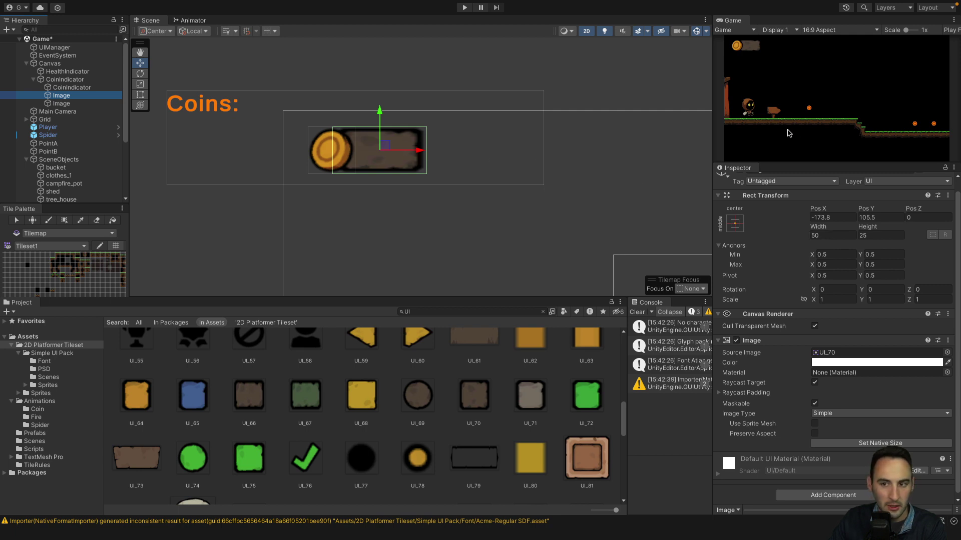
# - Dock the Game view beside the Scene and Animator views, check the coin counter there, and return to the Scene view
pyautogui.moveTo(734, 16); pyautogui.dragTo(290, 21)
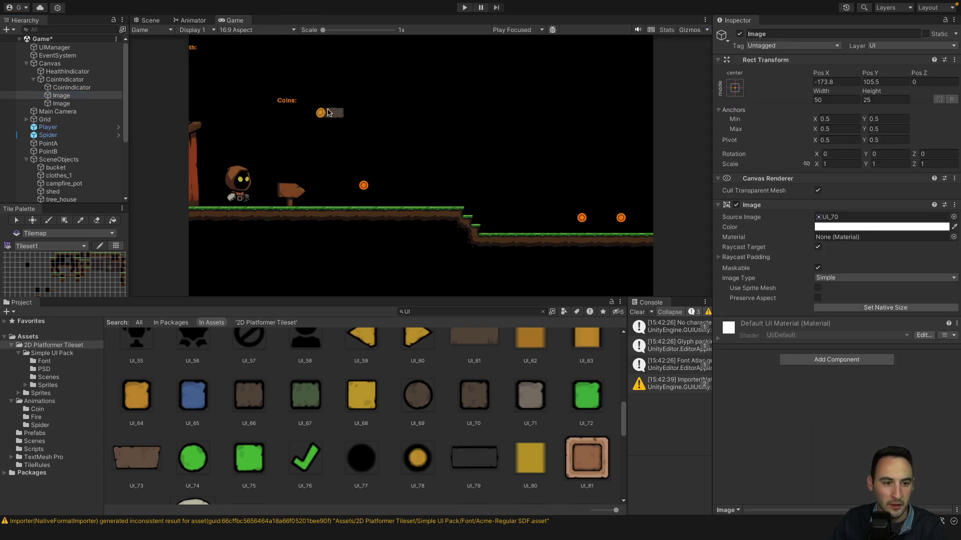
pyautogui.scroll(-3, 375, 151)
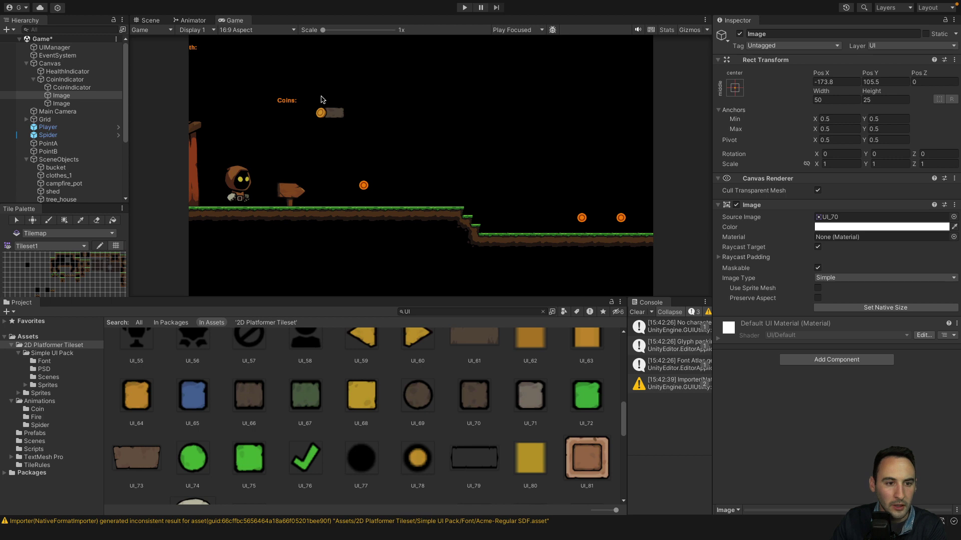
pyautogui.click(182, 20)
pyautogui.click(151, 21)
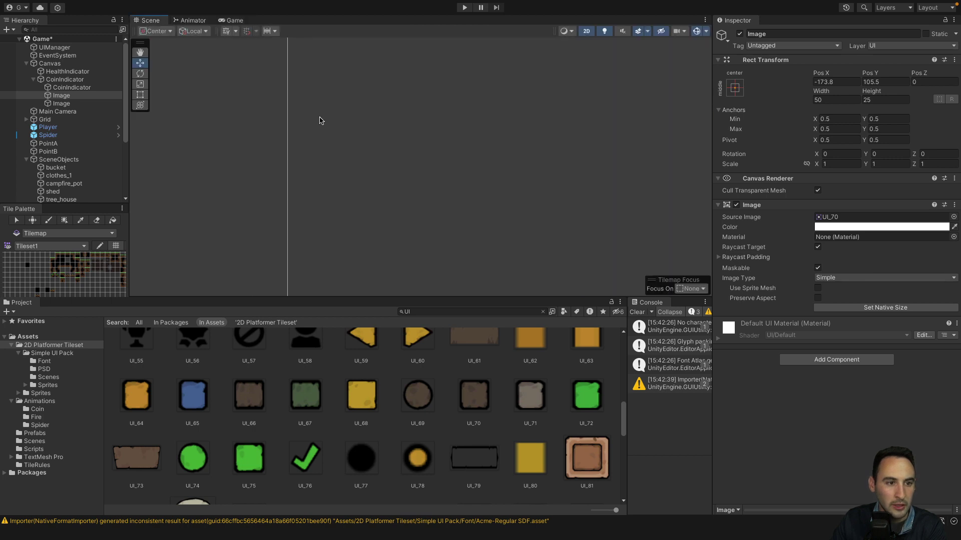
# - Move the parent CoinIndicator toward the canvas's upper-left corner, at about X -311, Y 177
pyautogui.scroll(-5, 319, 121)
pyautogui.doubleClick(65, 79)
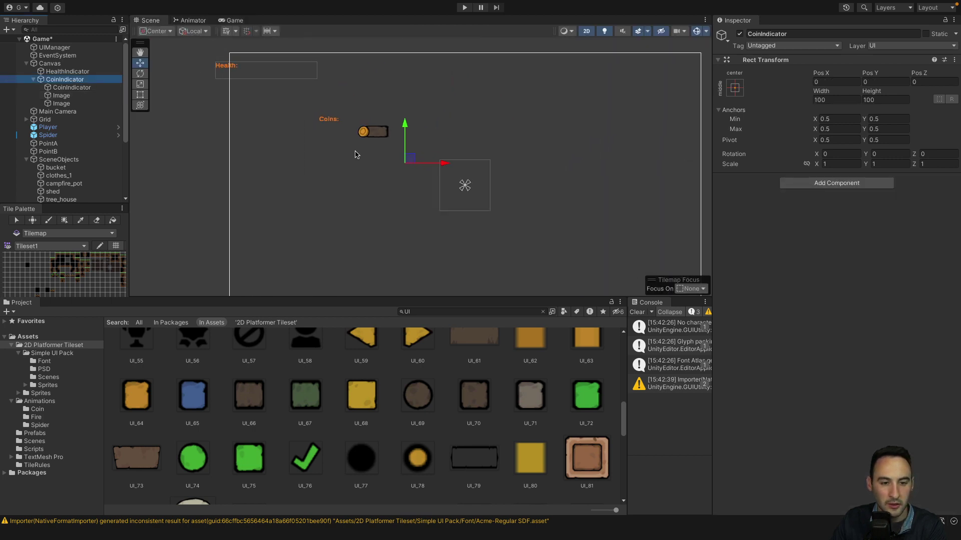
pyautogui.moveTo(400, 137); pyautogui.dragTo(399, 107)
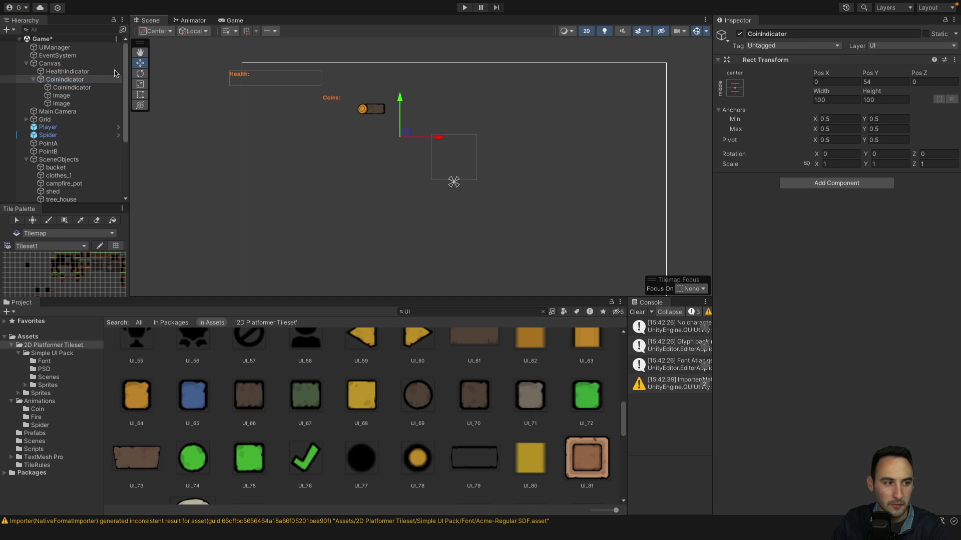
pyautogui.rightClick(79, 86)
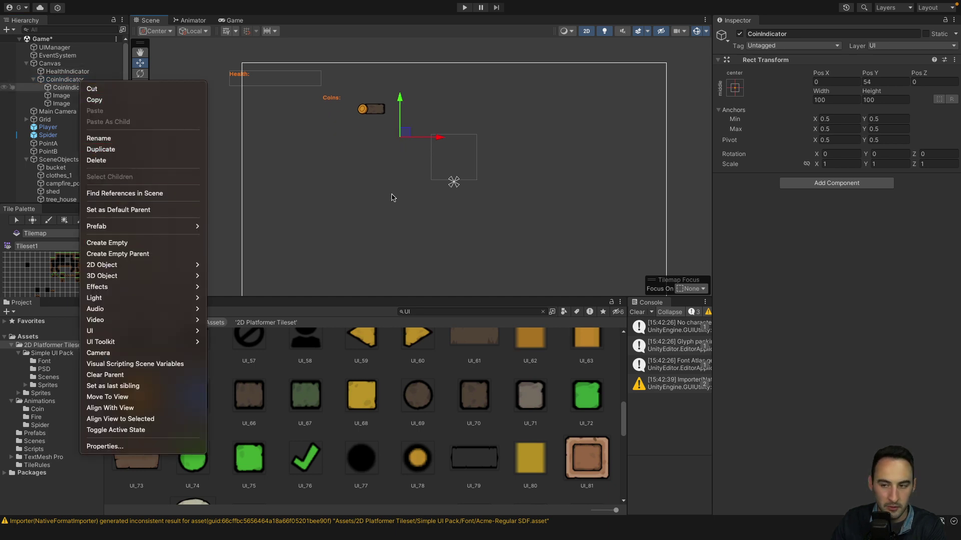
pyautogui.press('Escape')
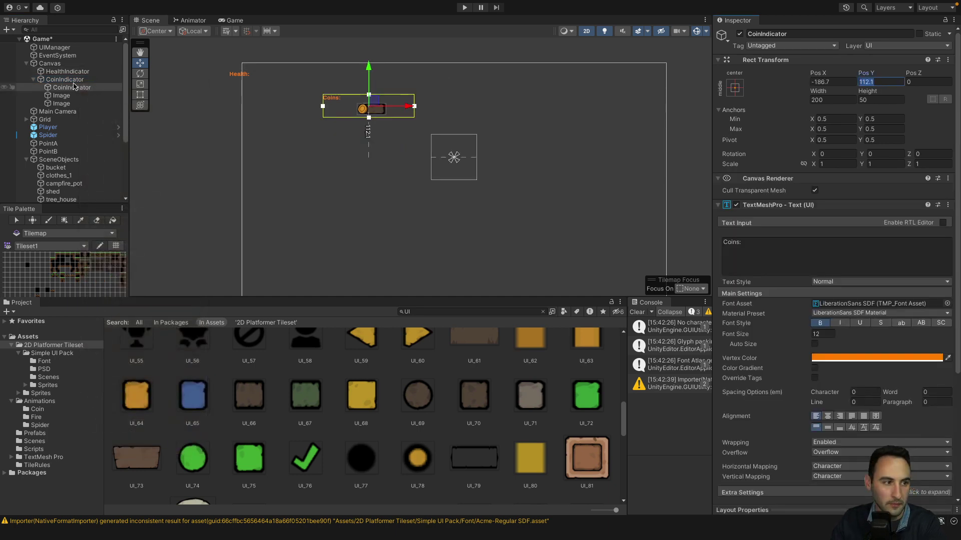
pyautogui.click(73, 80)
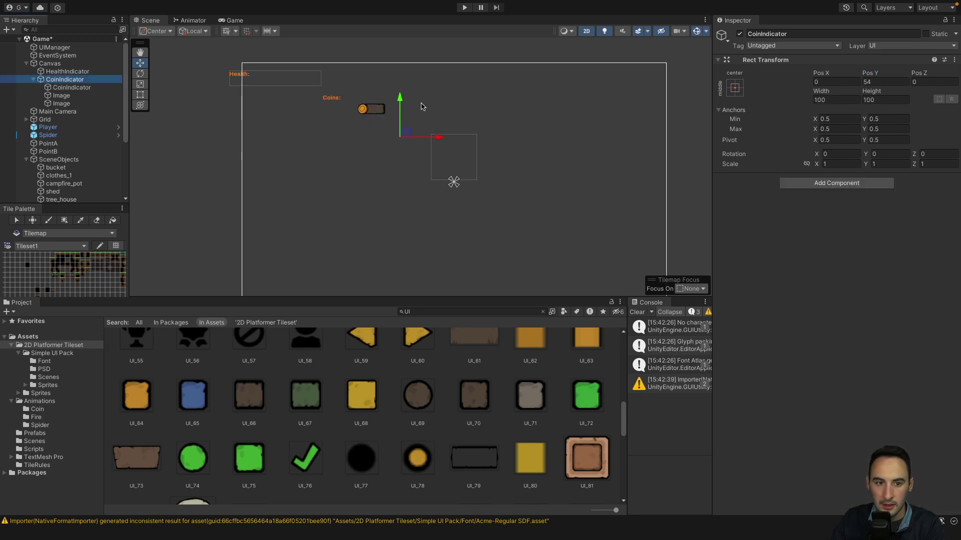
pyautogui.moveTo(400, 98); pyautogui.dragTo(401, 53)
pyautogui.moveTo(442, 93); pyautogui.dragTo(298, 94)
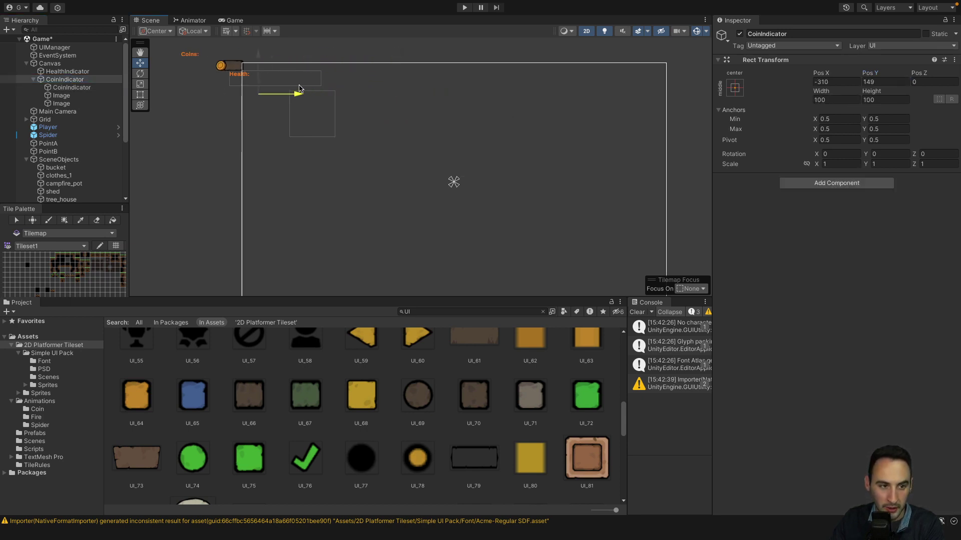
pyautogui.moveTo(258, 57); pyautogui.dragTo(258, 43)
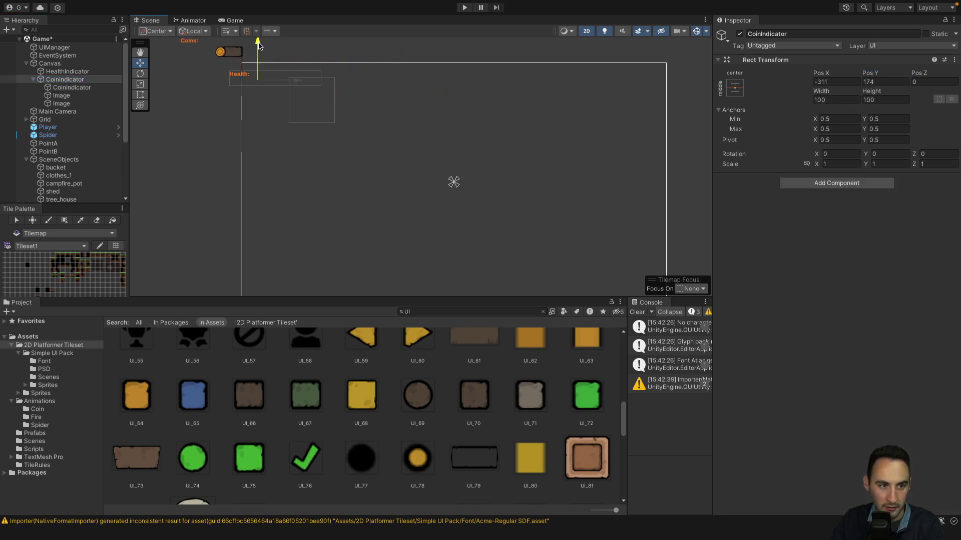
# - Set Pos X and Pos Y to 0 for all three children of the parent CoinIndicator
pyautogui.click(80, 88)
pyautogui.keyDown('shift'); pyautogui.click(61, 103); pyautogui.keyUp('shift')
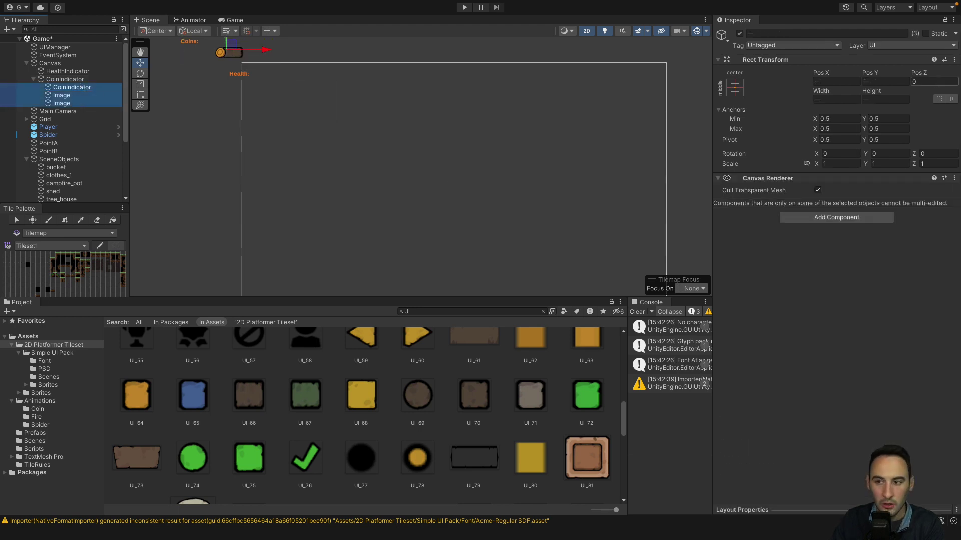
pyautogui.click(843, 82)
pyautogui.write('0')
pyautogui.press('Tab')
pyautogui.write('0')
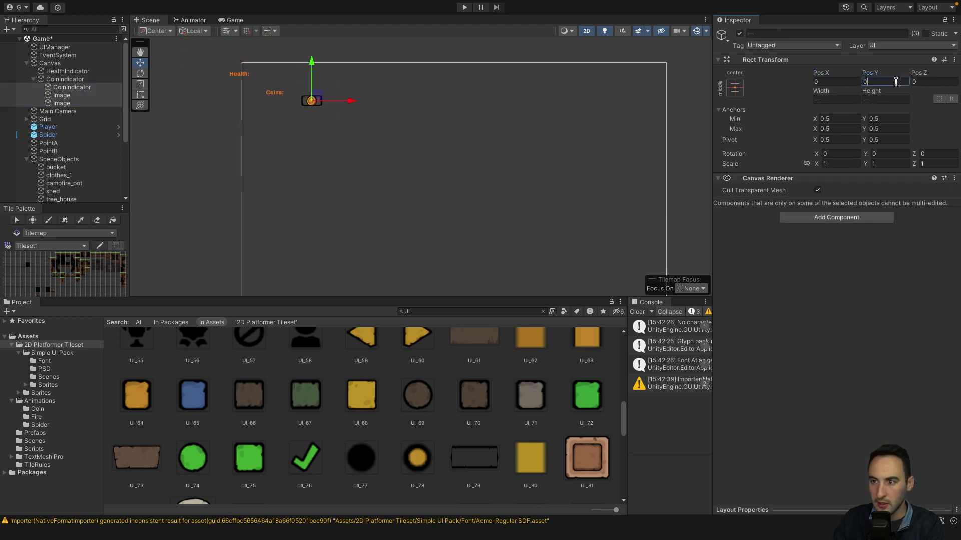
pyautogui.click(397, 100)
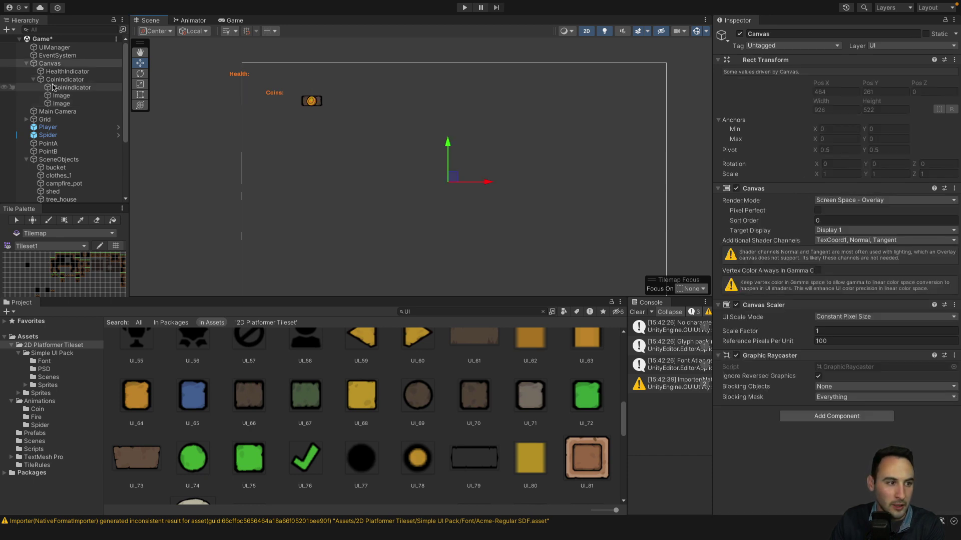
# - Move the child CoinIndicator text horizontally to the right, clear of the coin and panel Images
pyautogui.click(72, 88)
pyautogui.click(67, 80)
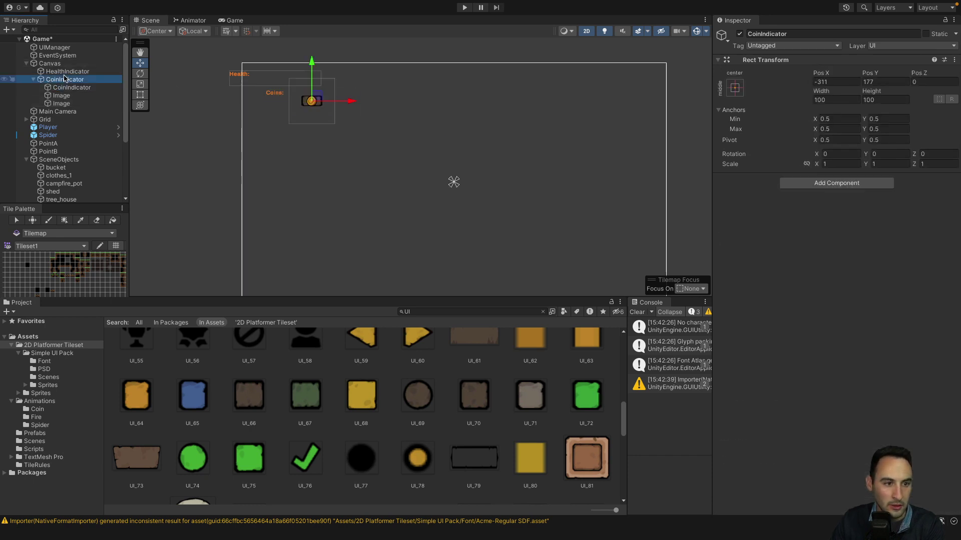
pyautogui.doubleClick(70, 88)
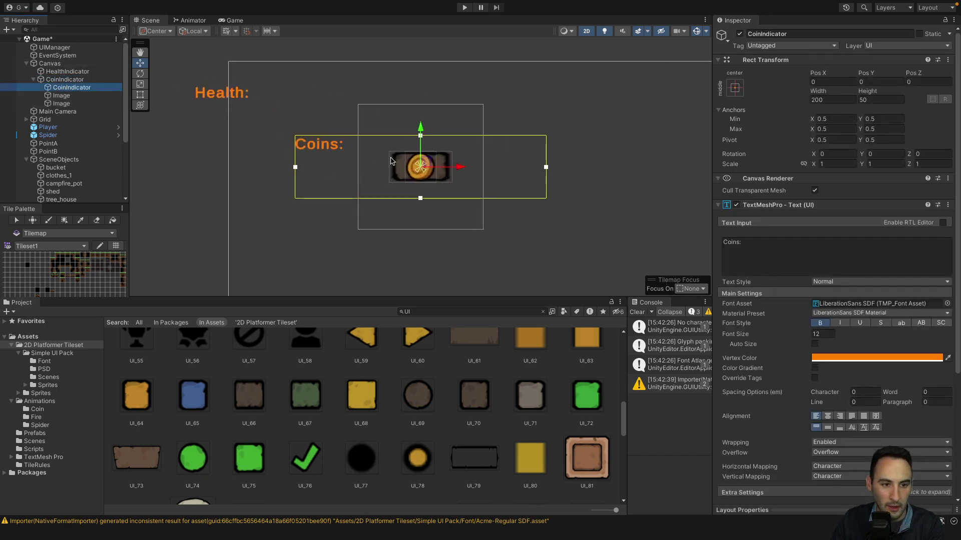
pyautogui.moveTo(454, 173); pyautogui.dragTo(705, 173)
# - Rename the UI_70 panel Image as TextBackground
pyautogui.click(61, 95)
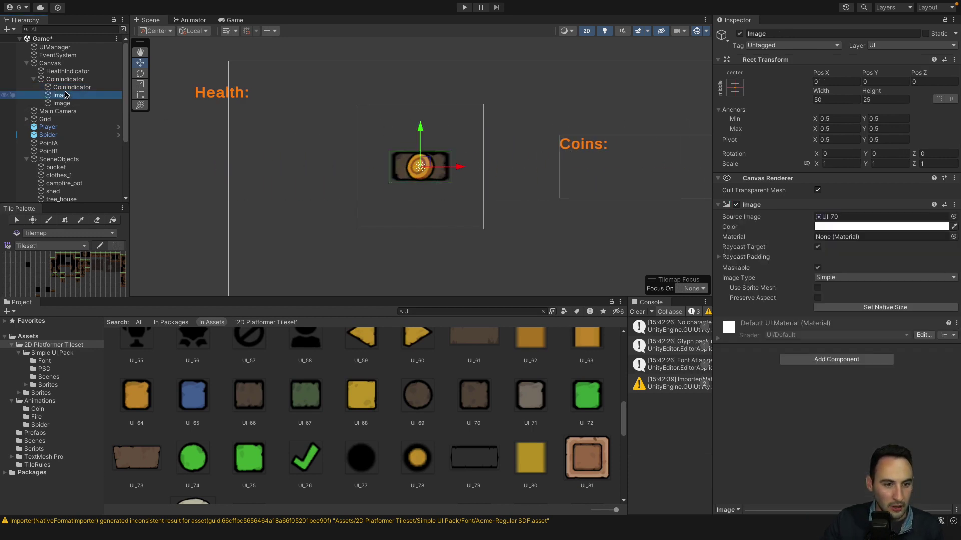
pyautogui.click(796, 34)
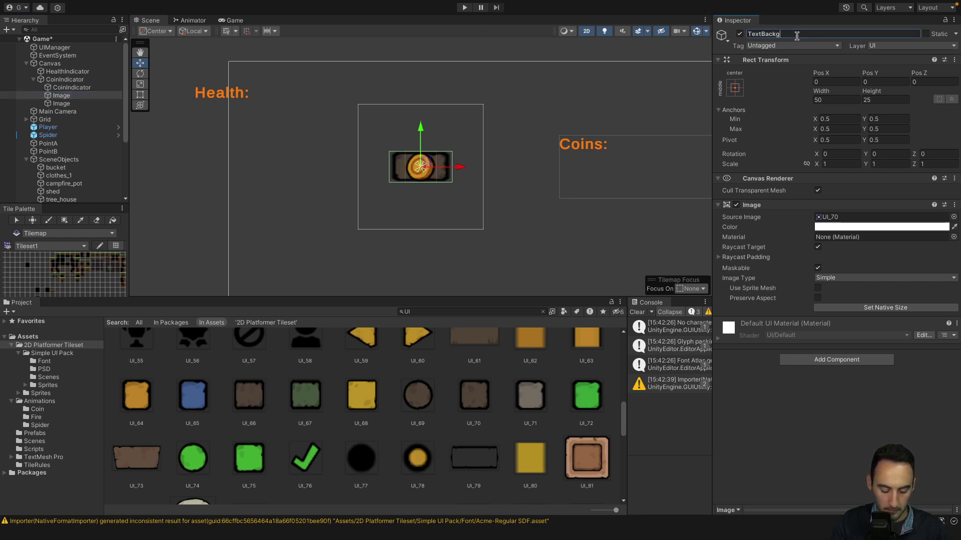
pyautogui.write('TextBackground')
pyautogui.press('Return')
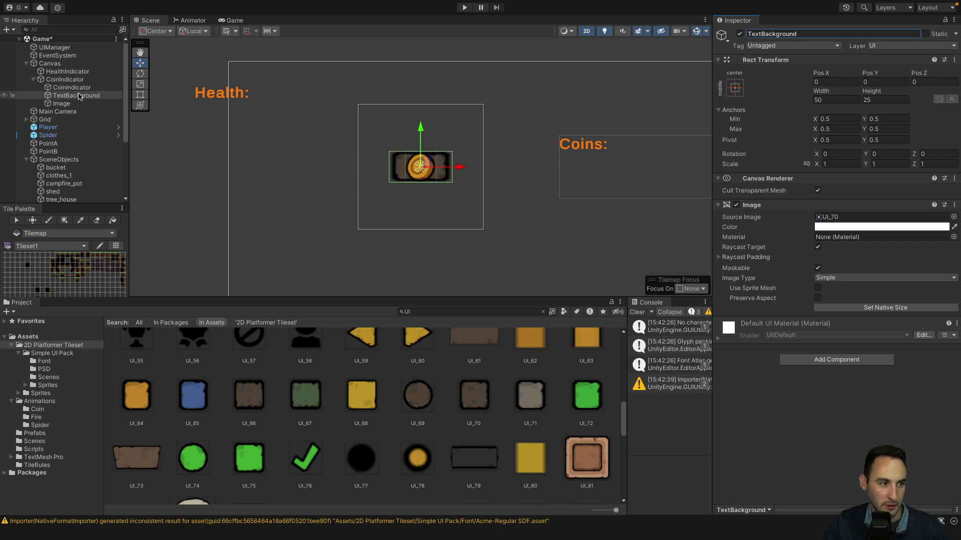
# - Rename the UI_128 coin Image inside the parent CoinIndicator as Coin
pyautogui.click(67, 105)
pyautogui.click(819, 34)
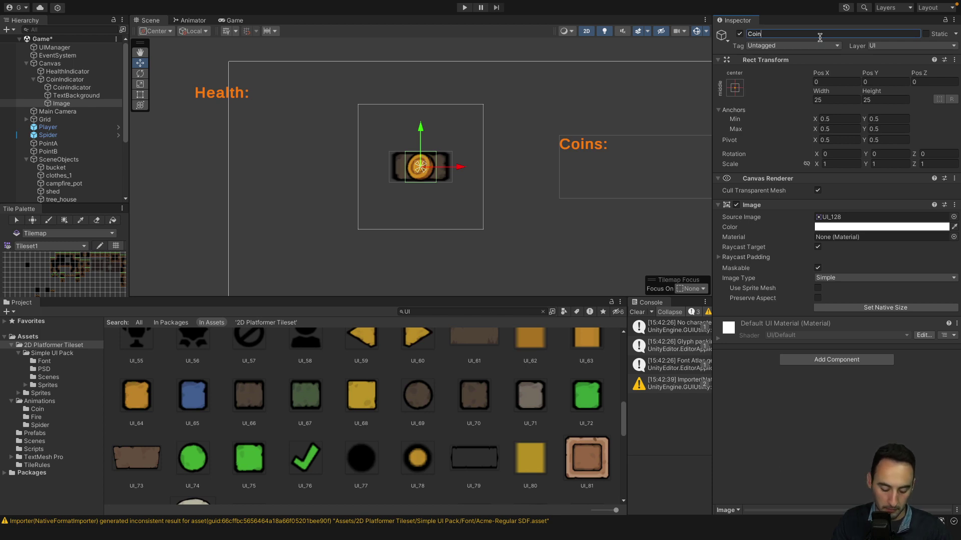
pyautogui.press('Return')
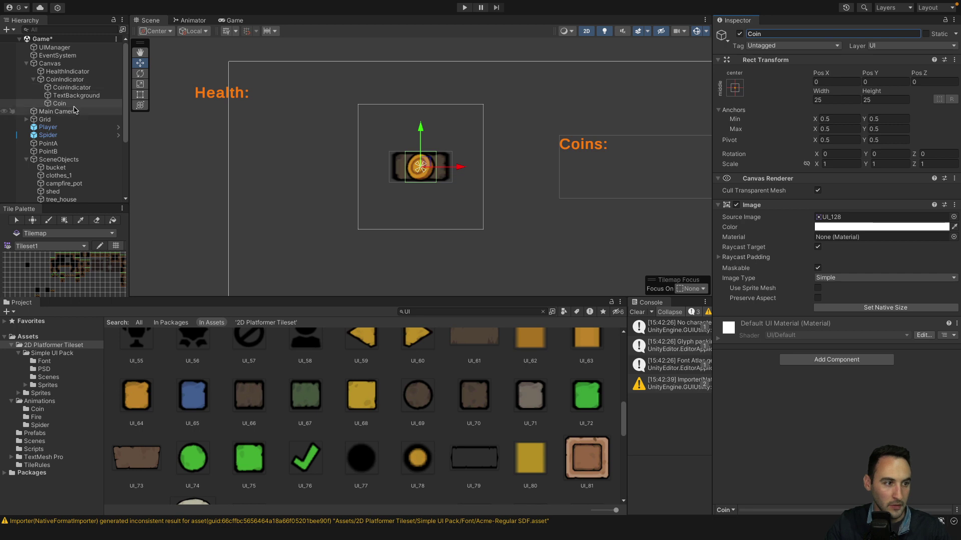
# - Set the Coin image's width and height to 50, and check its size in the Game view
pyautogui.click(854, 101)
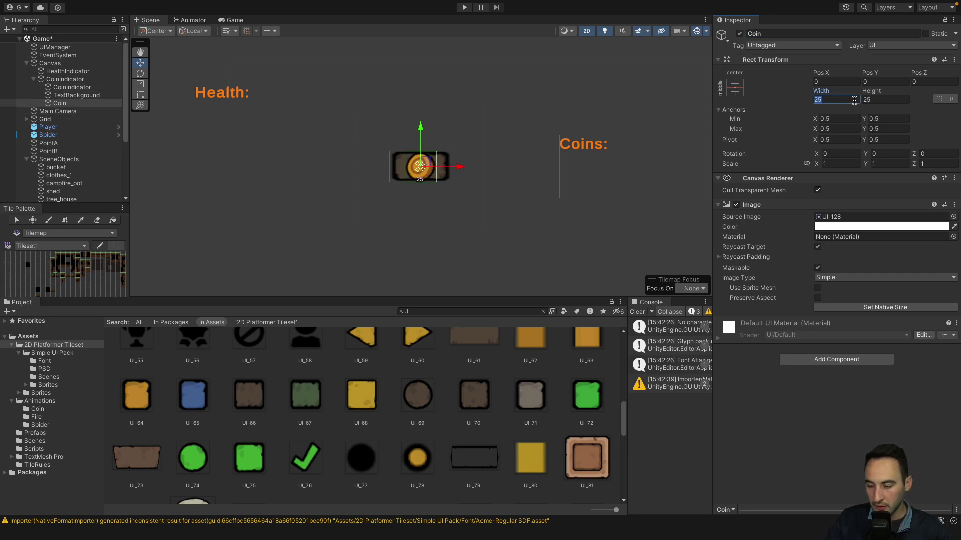
pyautogui.write('50')
pyautogui.write('0')
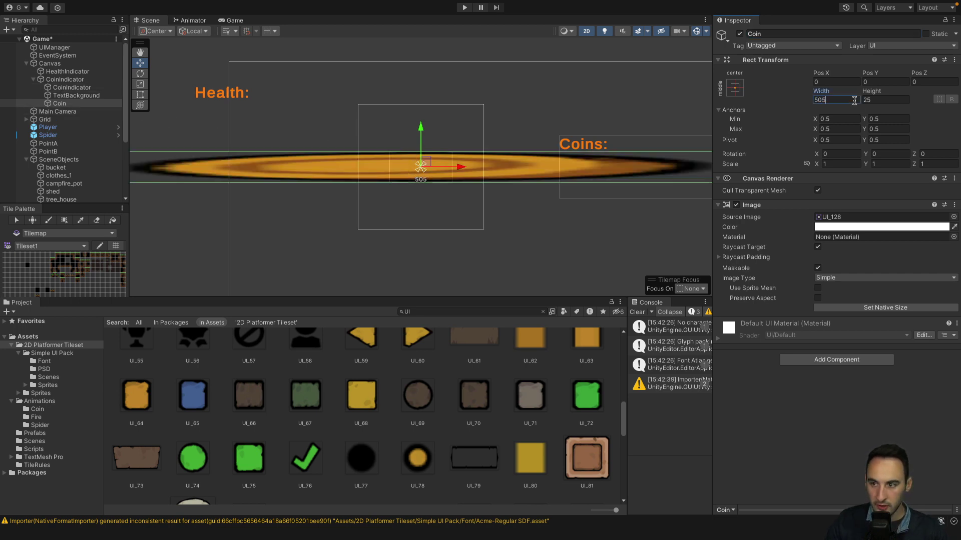
pyautogui.press('BackSpace')
pyautogui.press('Tab')
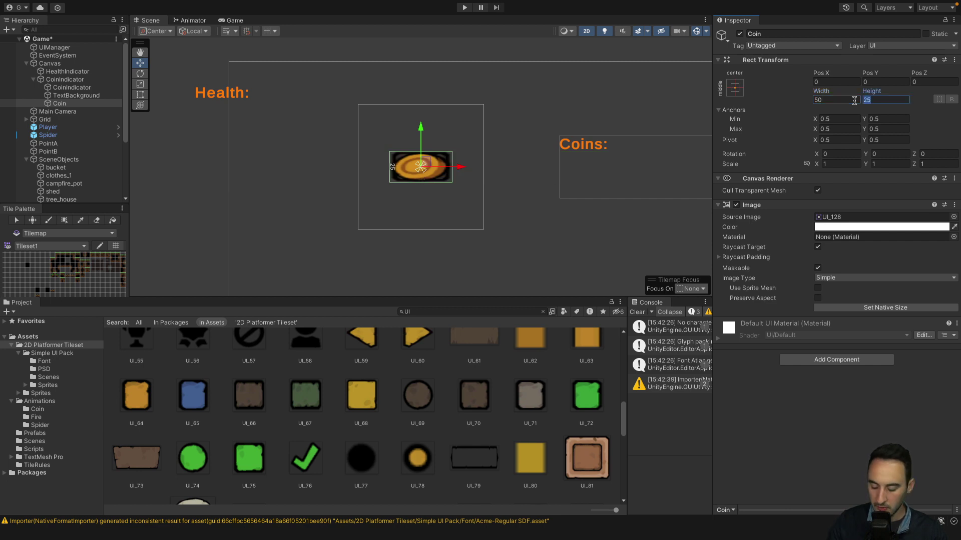
pyautogui.write('50')
pyautogui.click(233, 20)
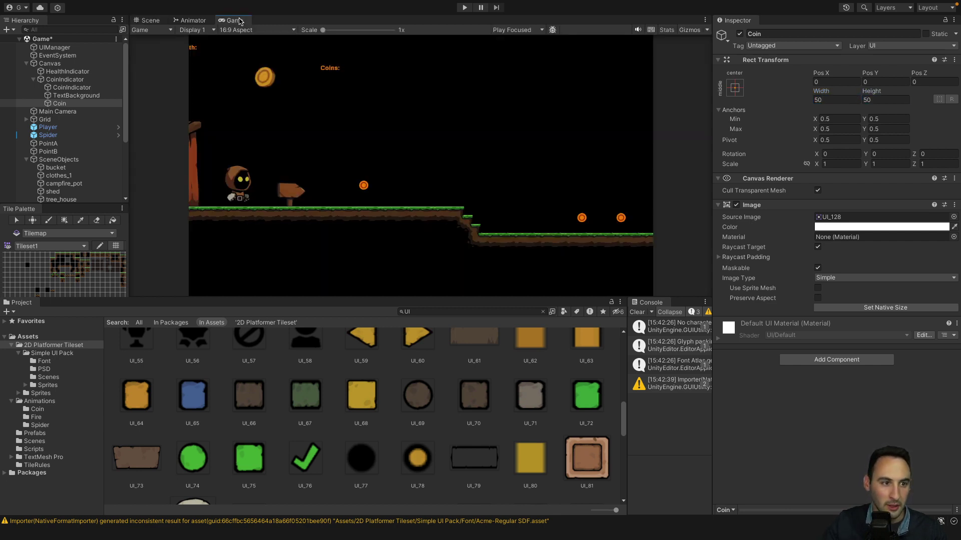
pyautogui.click(149, 21)
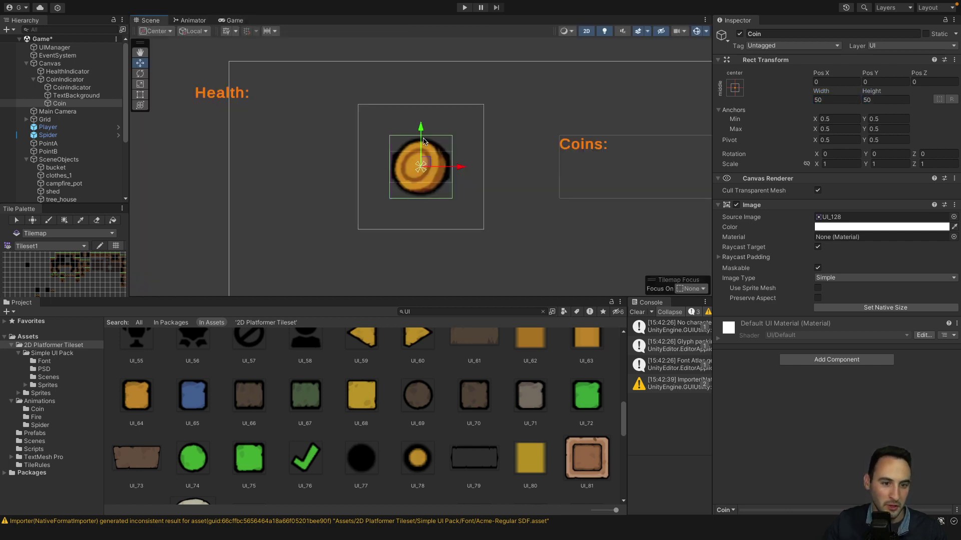
# - Move the Coin image off the TextBackground, and shift the parent CoinIndicator up and left to about X -493.5, Y 216.1
pyautogui.moveTo(421, 145); pyautogui.dragTo(421, 100)
pyautogui.moveTo(459, 126); pyautogui.dragTo(340, 126)
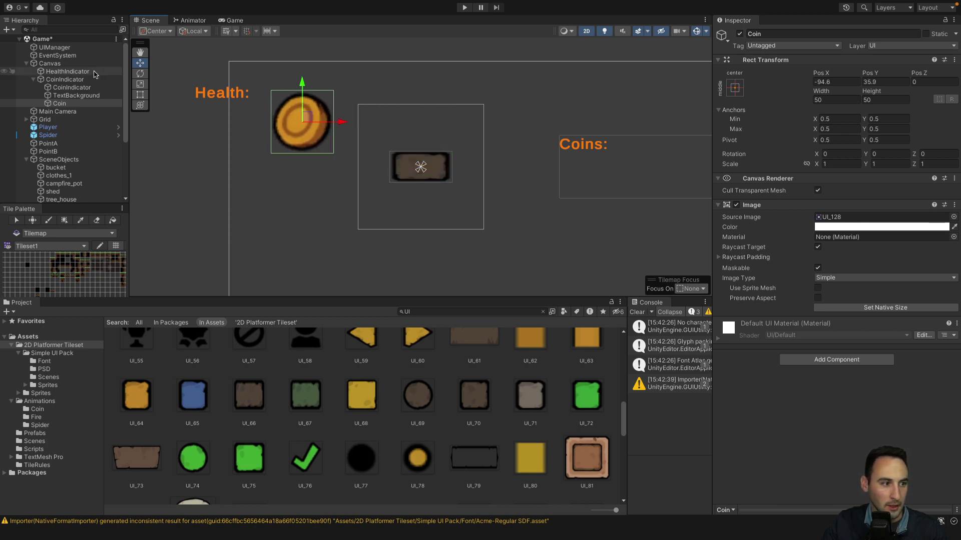
pyautogui.click(79, 80)
pyautogui.scroll(-2, 361, 128)
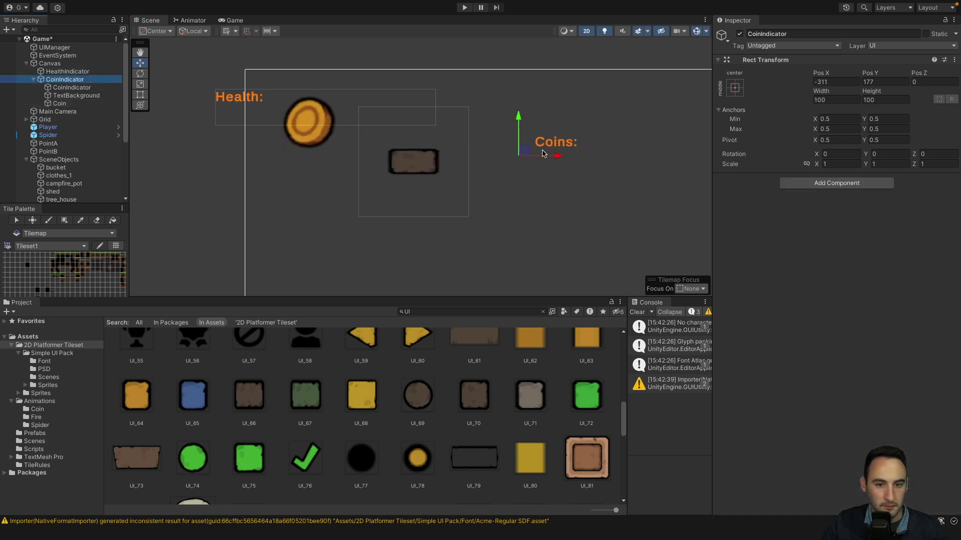
pyautogui.moveTo(553, 156); pyautogui.dragTo(318, 82)
# - Place the Coin image just inside the canvas's left edge at about X 79.7, with Pos Y set to 0
pyautogui.click(68, 88)
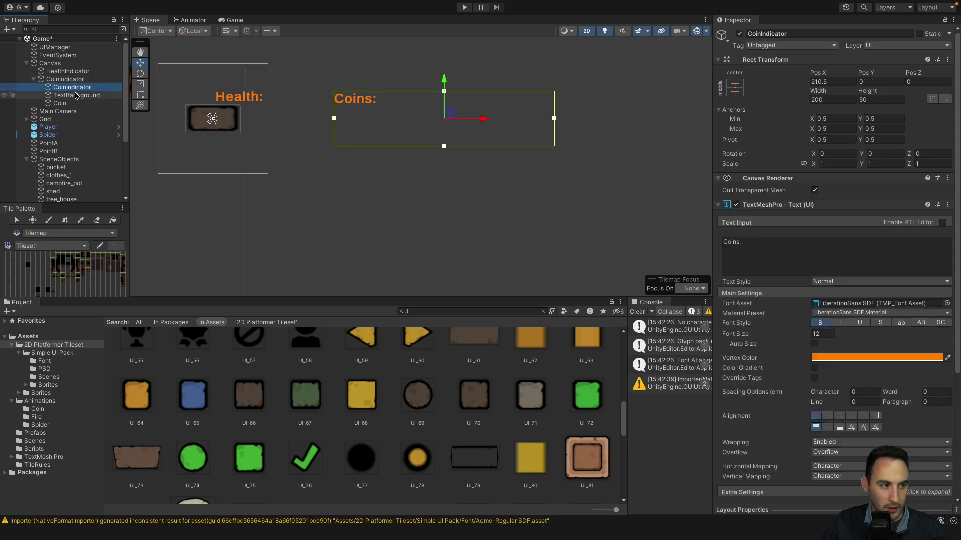
pyautogui.click(59, 103)
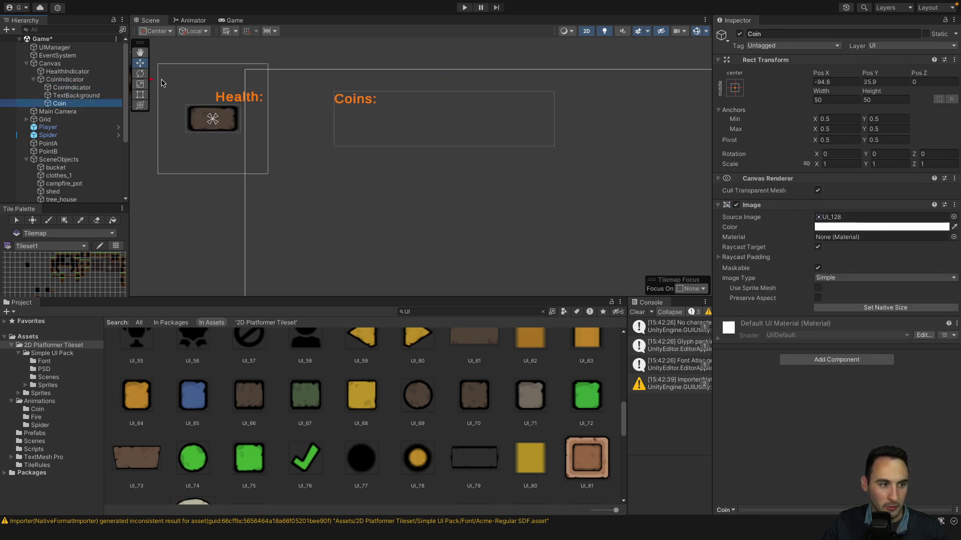
pyautogui.moveTo(153, 83)
pyautogui.mouseDown()
pyautogui.moveTo(266, 73)
pyautogui.moveTo(274, 82)
pyautogui.mouseUp()
pyautogui.moveTo(302, 44); pyautogui.dragTo(302, 91)
pyautogui.click(883, 82)
pyautogui.write('0')
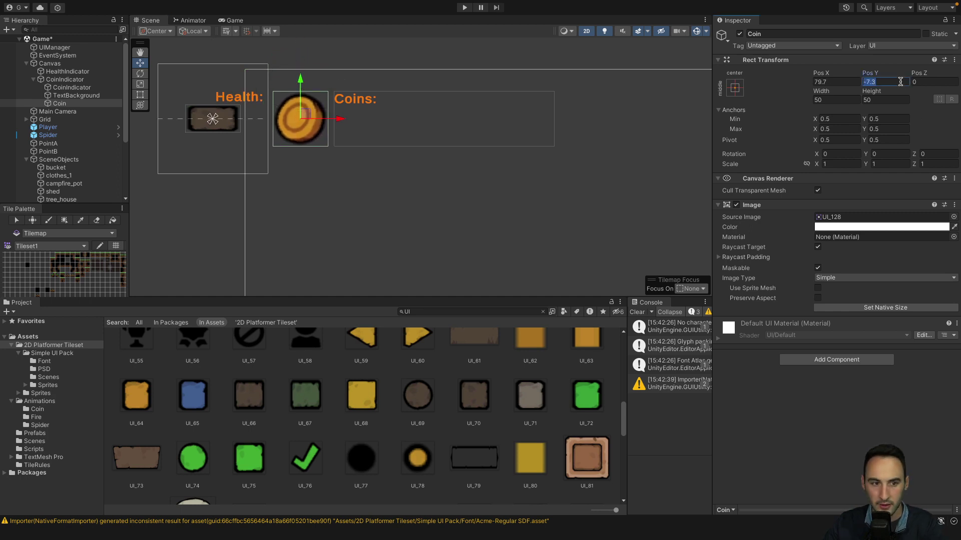
# - Move the TextBackground horizontally to the coin's right side, at about X 131.9
pyautogui.click(73, 95)
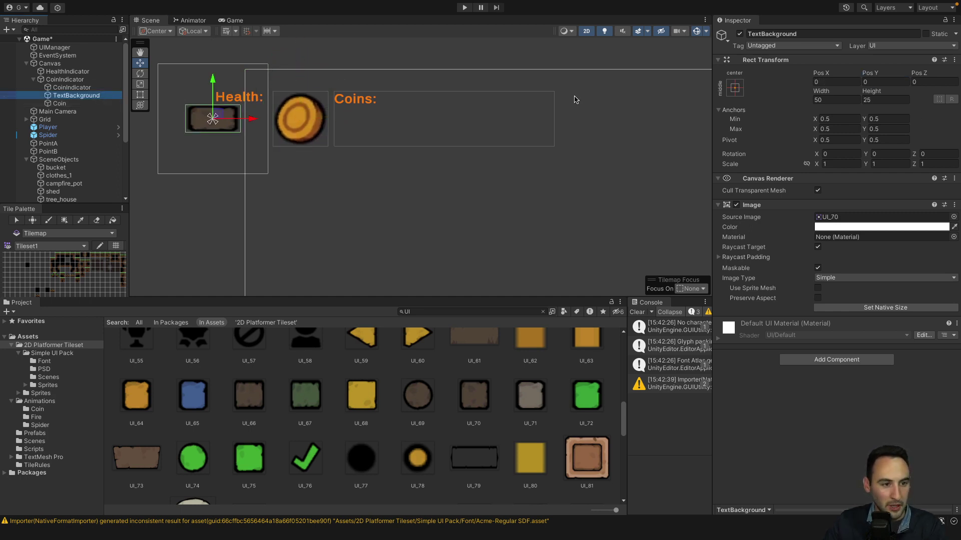
pyautogui.moveTo(824, 75); pyautogui.dragTo(823, 75)
pyautogui.moveTo(251, 114); pyautogui.dragTo(399, 120)
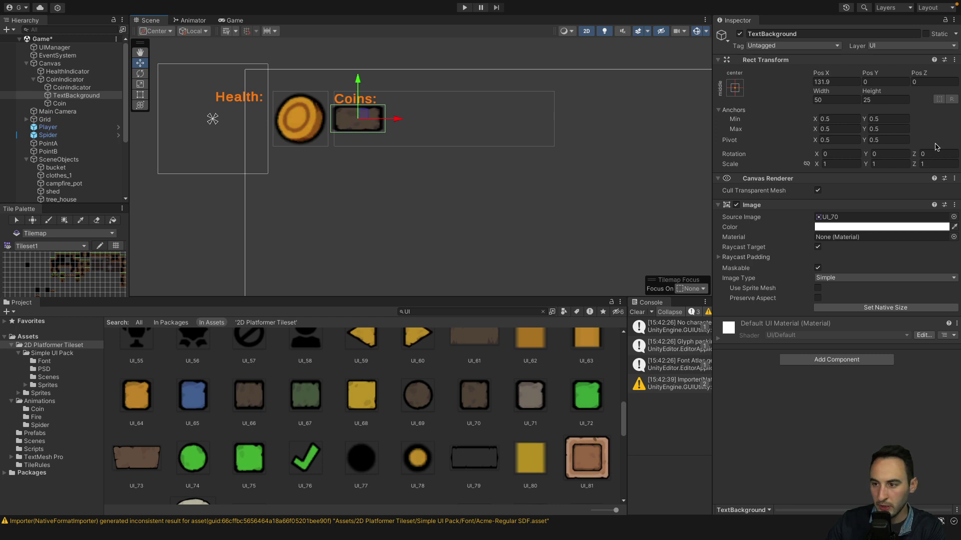
# - Resize the TextBackground to width 120 and height 40, and nudge it right to about X 134.6
pyautogui.click(896, 98)
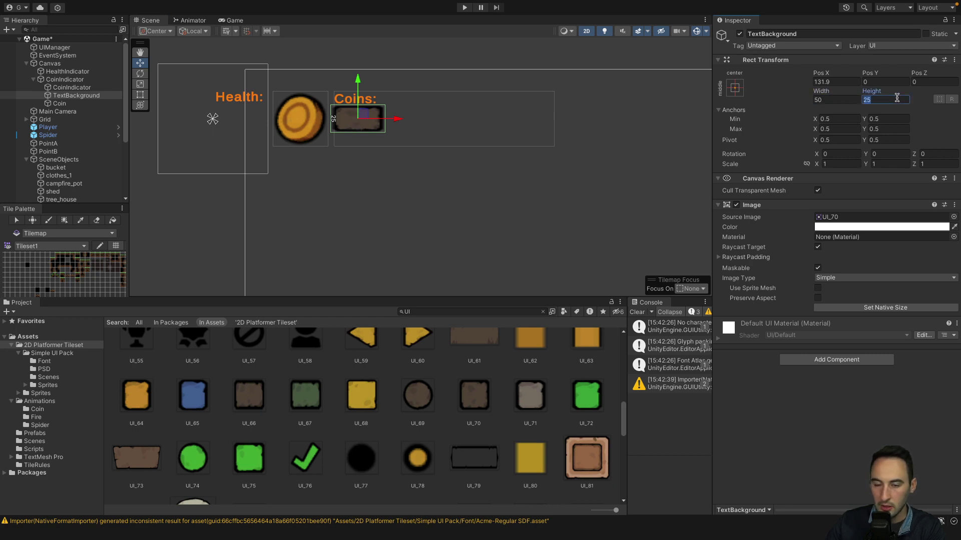
pyautogui.click(833, 101)
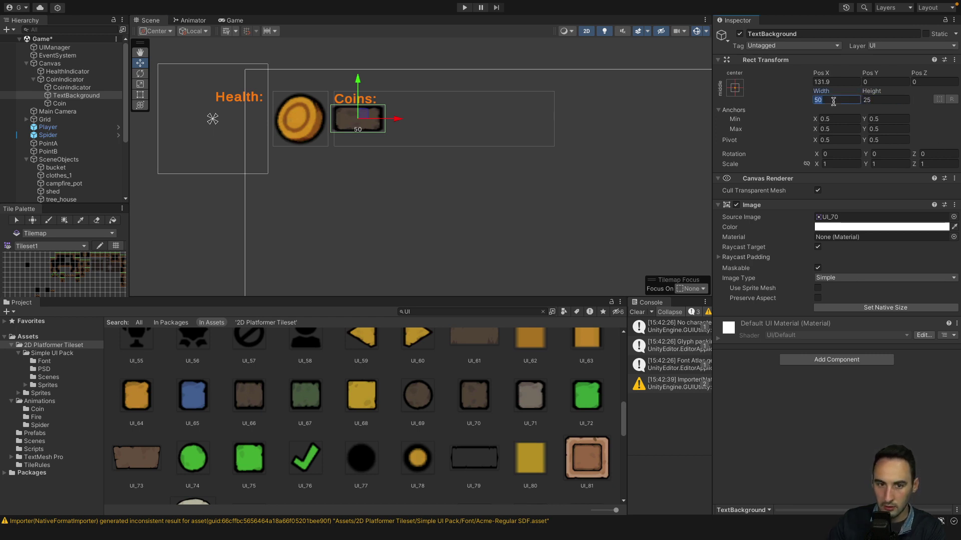
pyautogui.scroll(1, 523, 76)
pyautogui.click(72, 104)
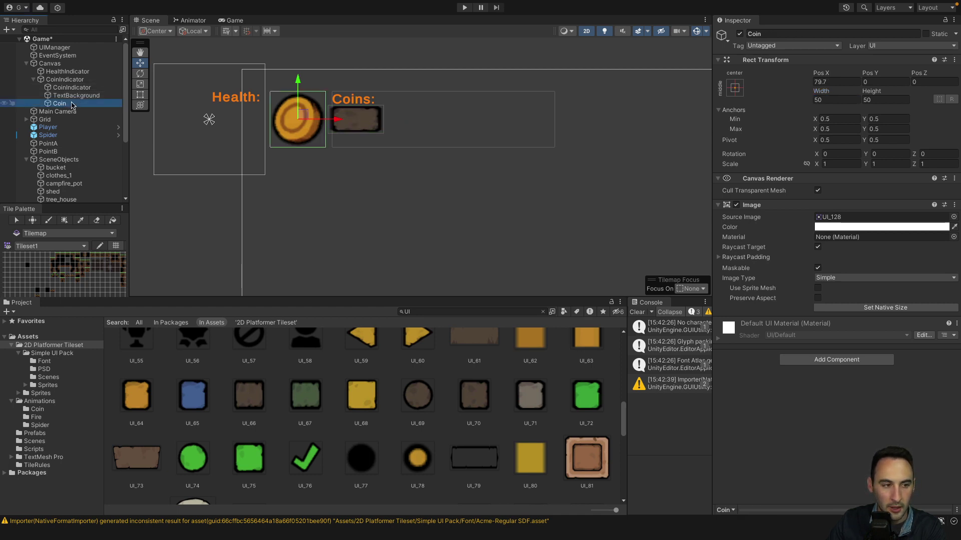
pyautogui.click(73, 96)
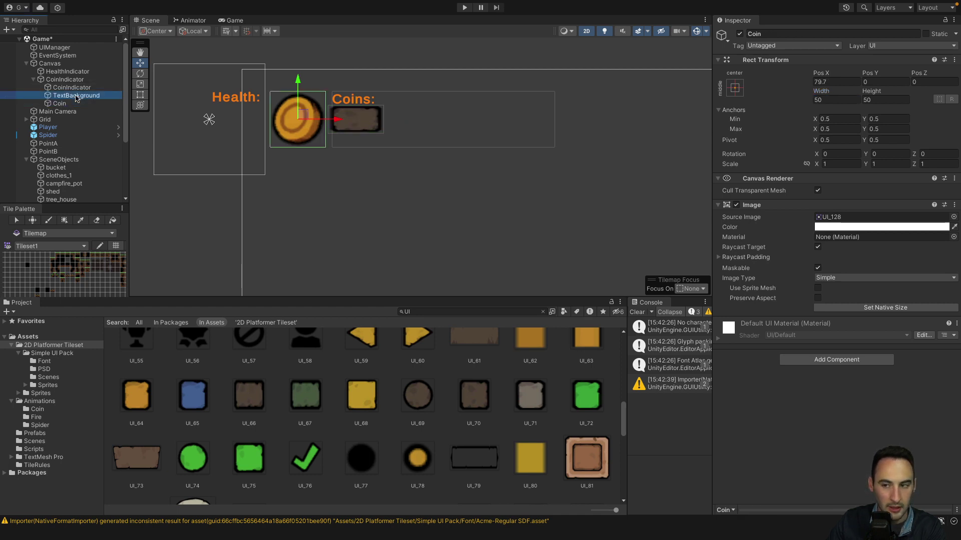
pyautogui.click(836, 99)
pyautogui.click(884, 100)
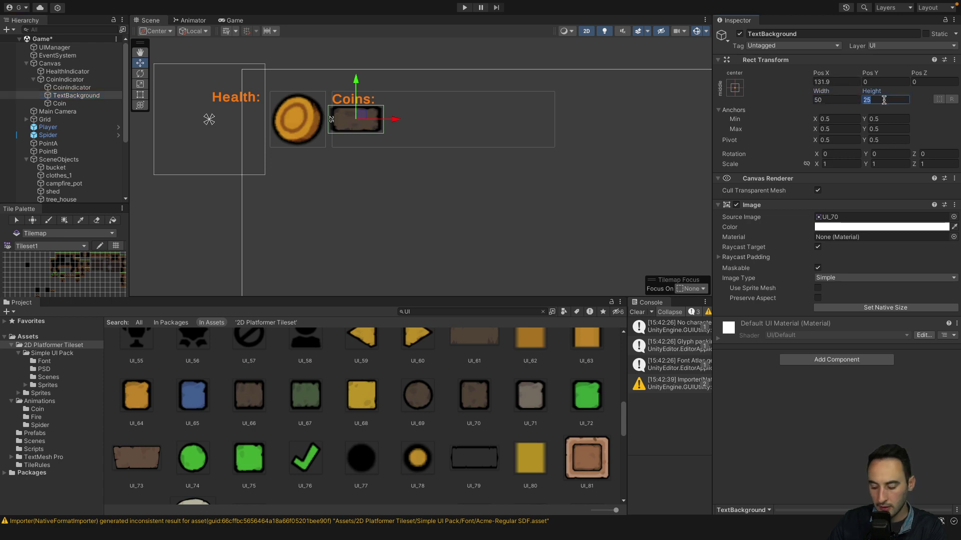
pyautogui.write('40')
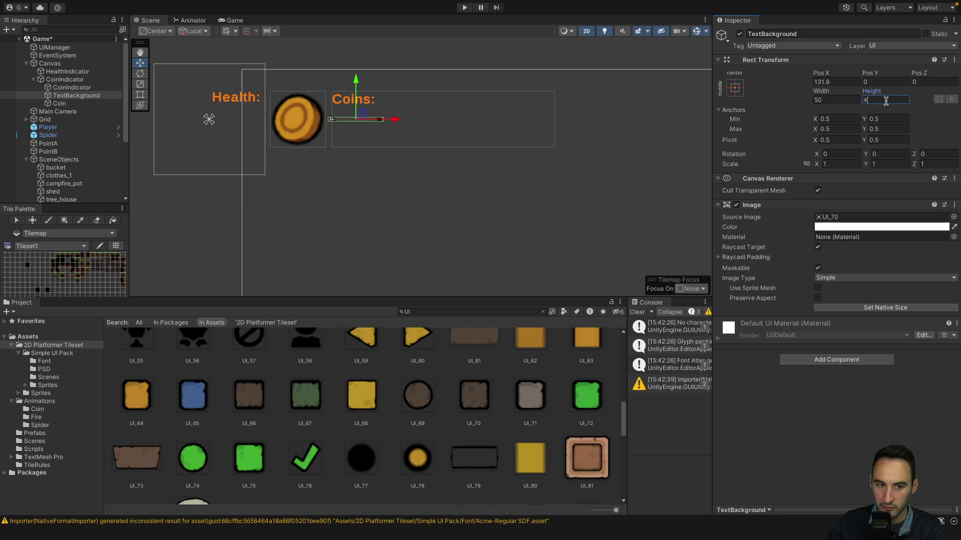
pyautogui.click(830, 99)
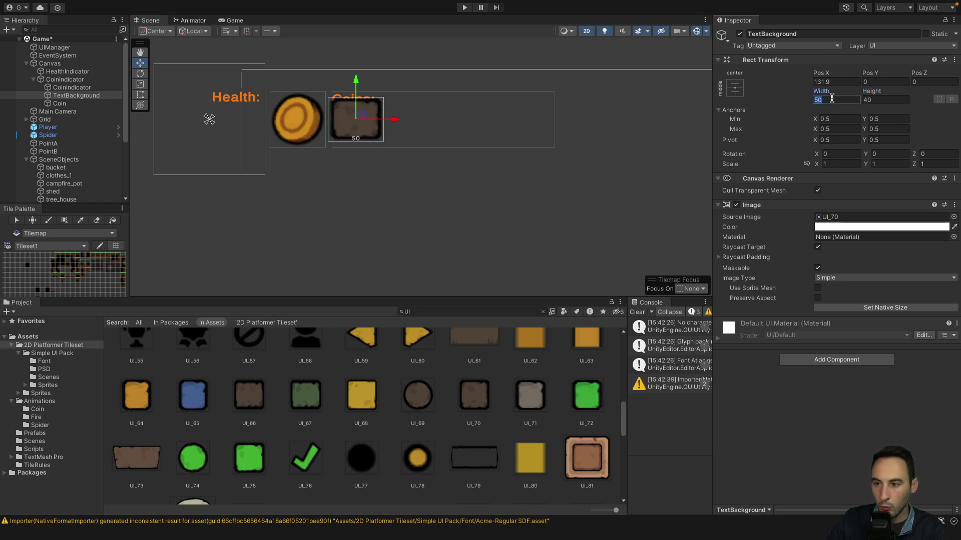
pyautogui.write('120')
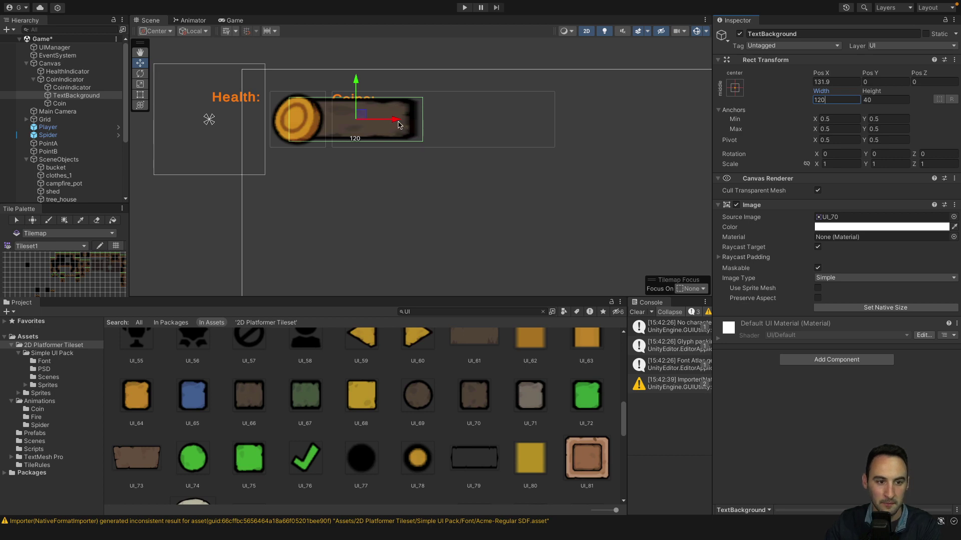
pyautogui.moveTo(399, 125); pyautogui.dragTo(401, 124)
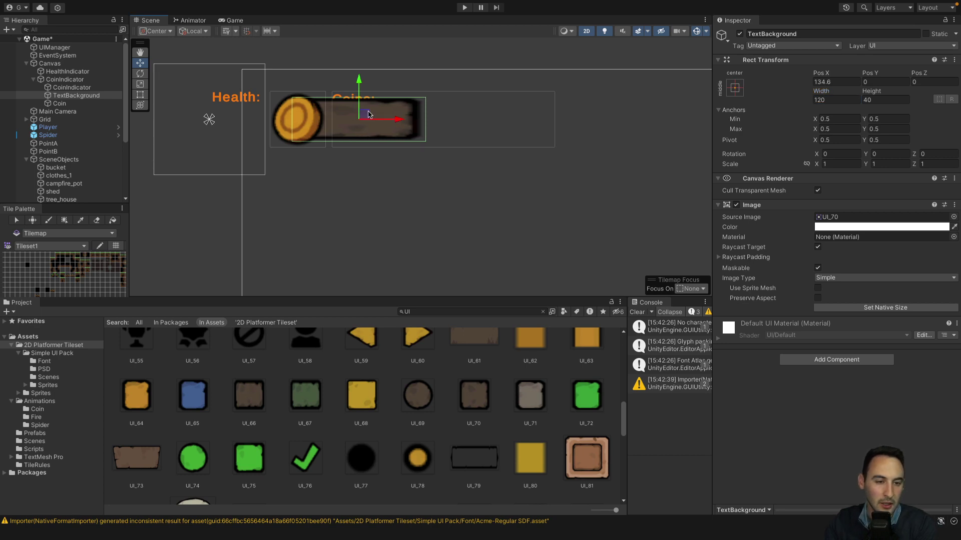
# - Reorder the child CoinIndicator text below Coin in the hierarchy, and lower the text slightly on the canvas
pyautogui.click(75, 80)
pyautogui.click(70, 89)
pyautogui.moveTo(70, 88); pyautogui.dragTo(70, 109)
pyautogui.moveTo(444, 81); pyautogui.dragTo(443, 100)
# - Align the child CoinIndicator text to the middle vertically and to the right horizontally
pyautogui.scroll(-3, 850, 325)
pyautogui.click(828, 337)
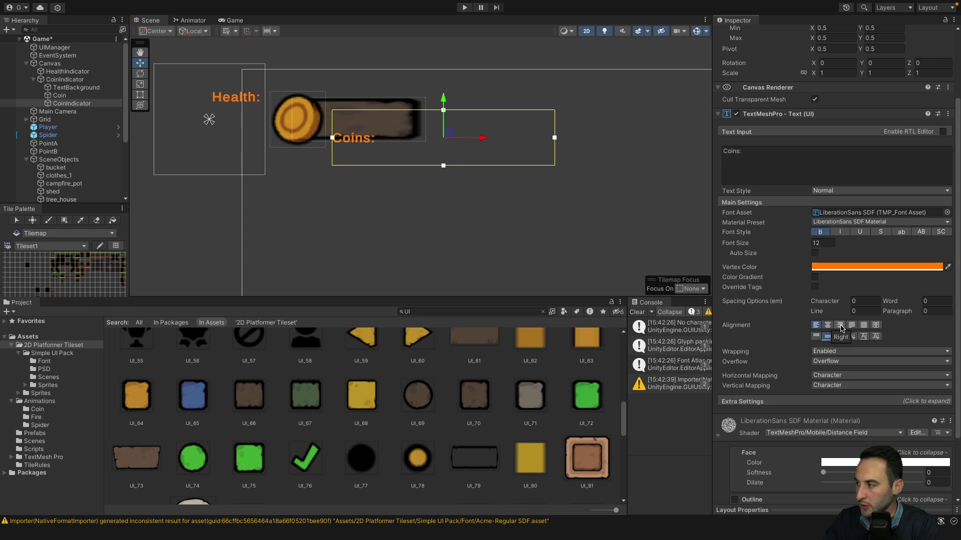
pyautogui.click(840, 326)
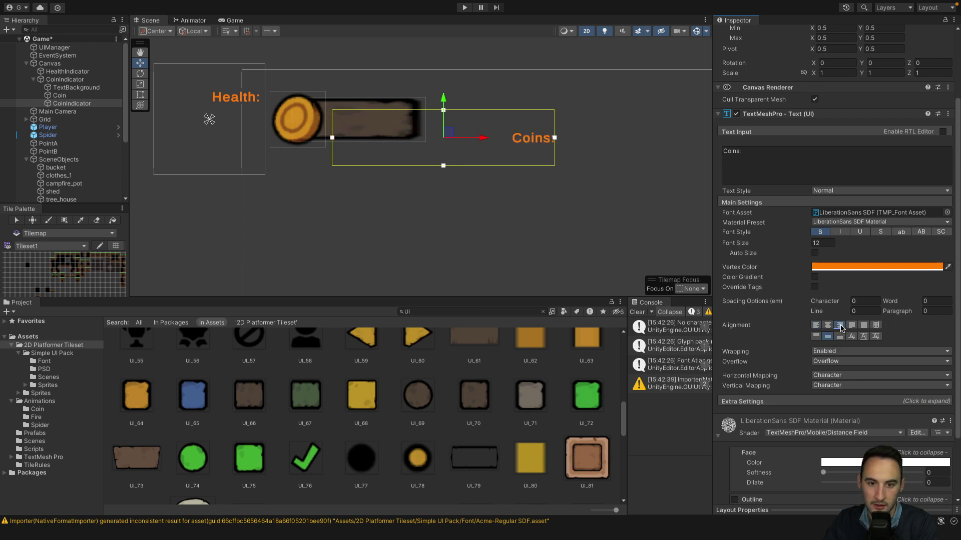
# - Set the child CoinIndicator text's font size to 25 and move the text over the TextBackground
pyautogui.click(823, 243)
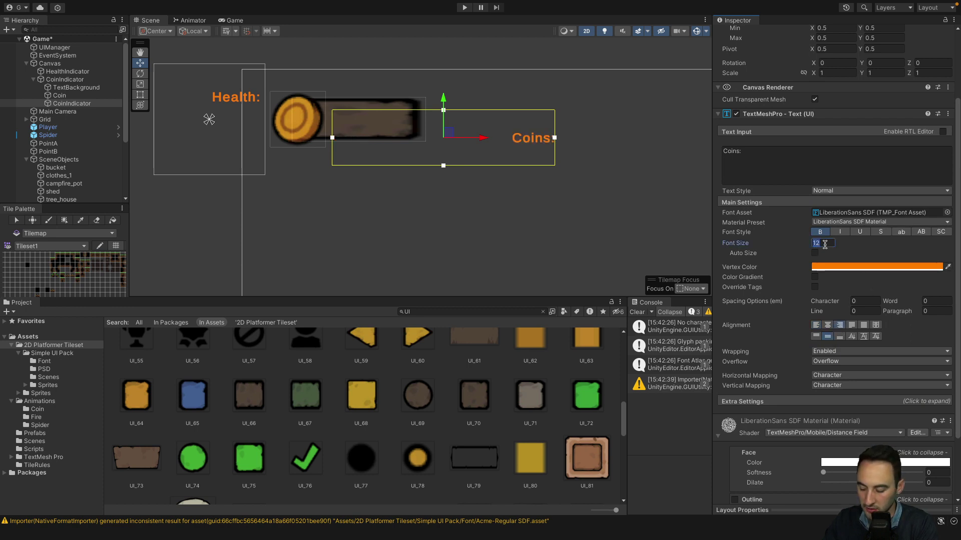
pyautogui.write('25')
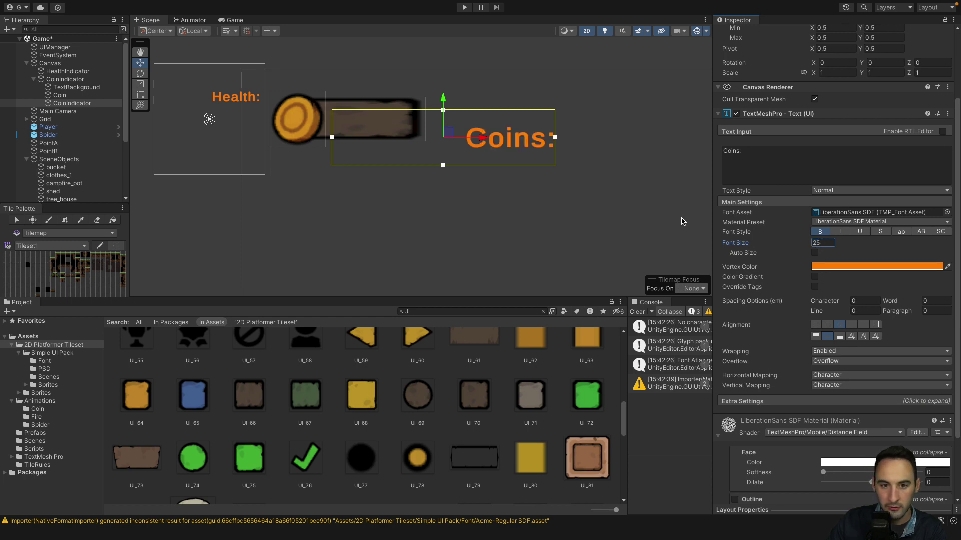
pyautogui.moveTo(475, 138); pyautogui.dragTo(463, 137)
pyautogui.moveTo(353, 133); pyautogui.dragTo(334, 119)
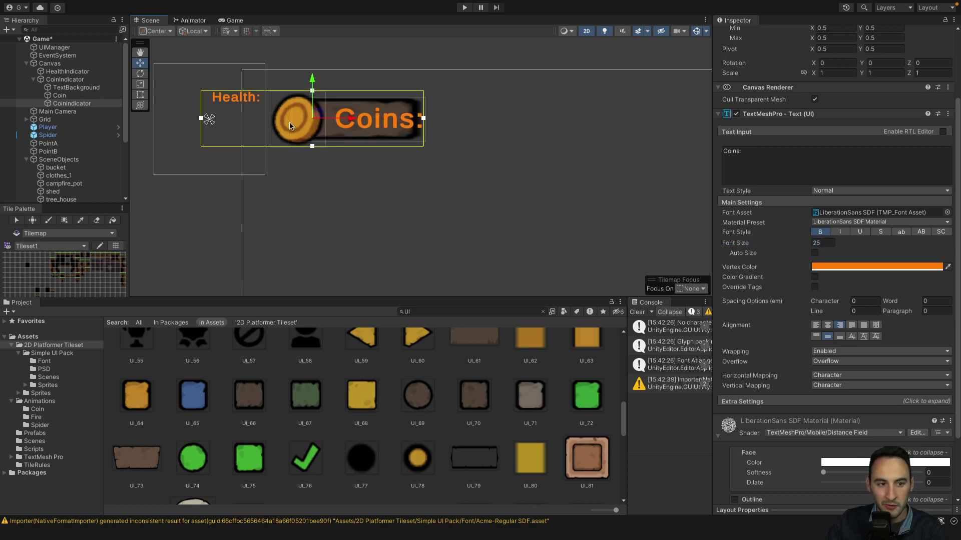
# - Replace the Coins: text with a golden-orange 0 and shift it left, inside the TextBackground's right end
pyautogui.click(732, 153)
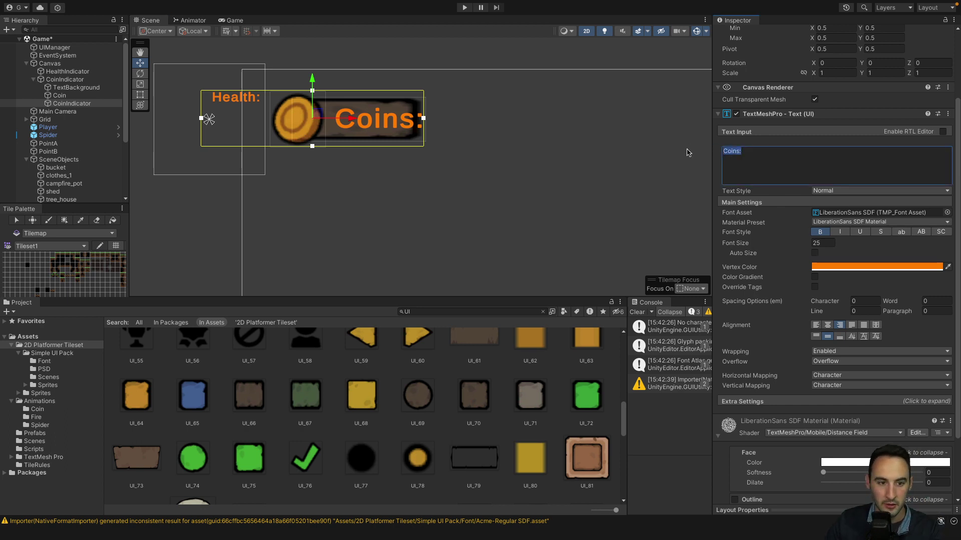
pyautogui.write('5')
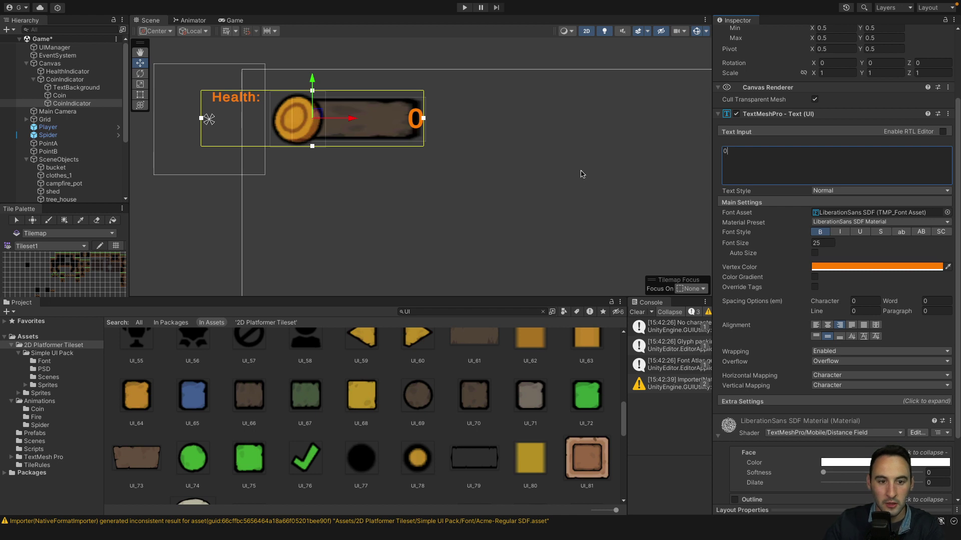
pyautogui.moveTo(382, 133); pyautogui.dragTo(335, 121)
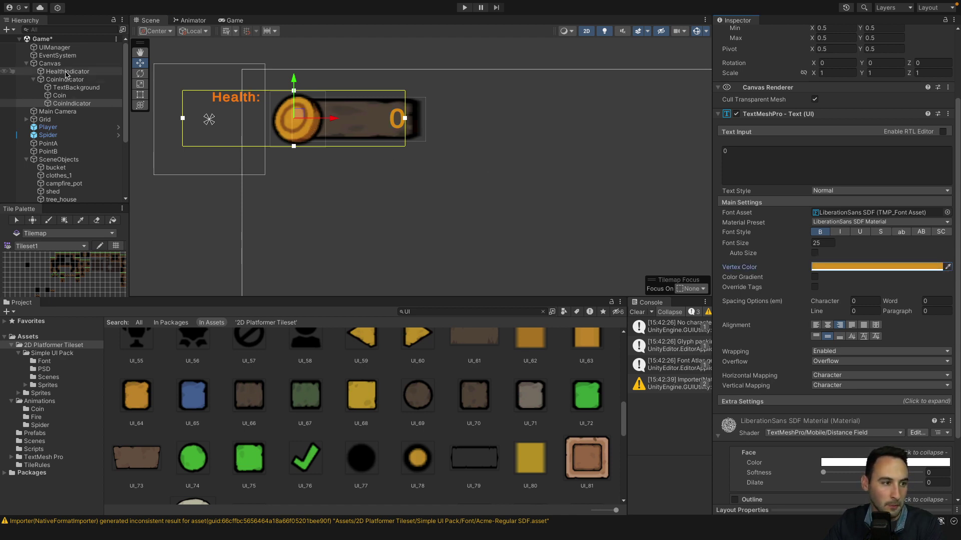
# - Move the HealthIndicator text below the coin counter, with its left edge roughly in line with the coin
pyautogui.click(80, 73)
pyautogui.moveTo(324, 70); pyautogui.dragTo(333, 110)
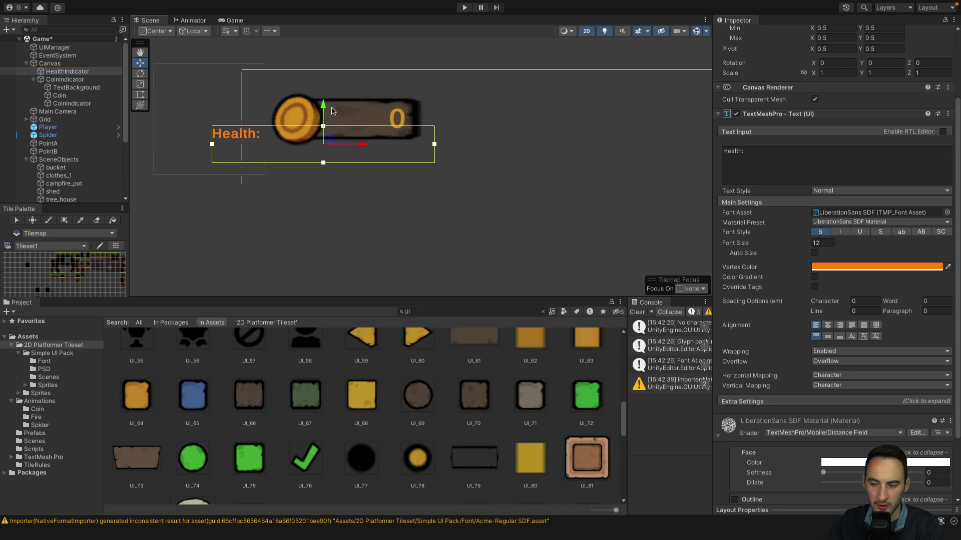
pyautogui.moveTo(366, 146); pyautogui.dragTo(476, 145)
pyautogui.moveTo(434, 104); pyautogui.dragTo(435, 140)
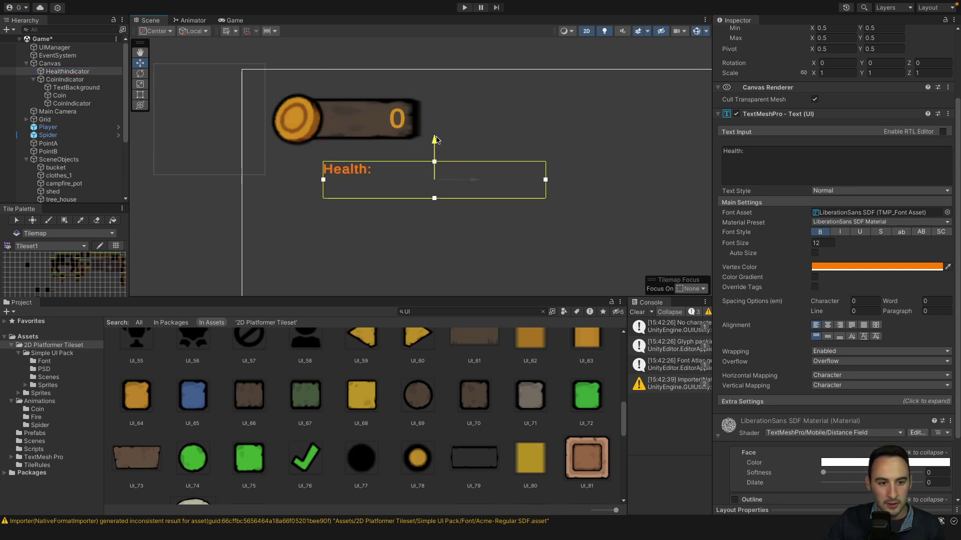
pyautogui.moveTo(476, 181); pyautogui.dragTo(430, 180)
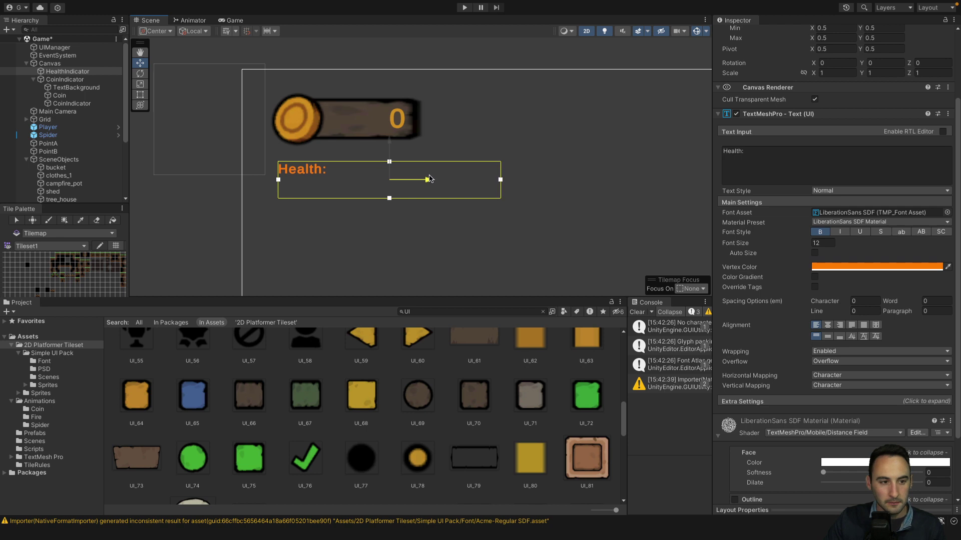
pyautogui.click(64, 80)
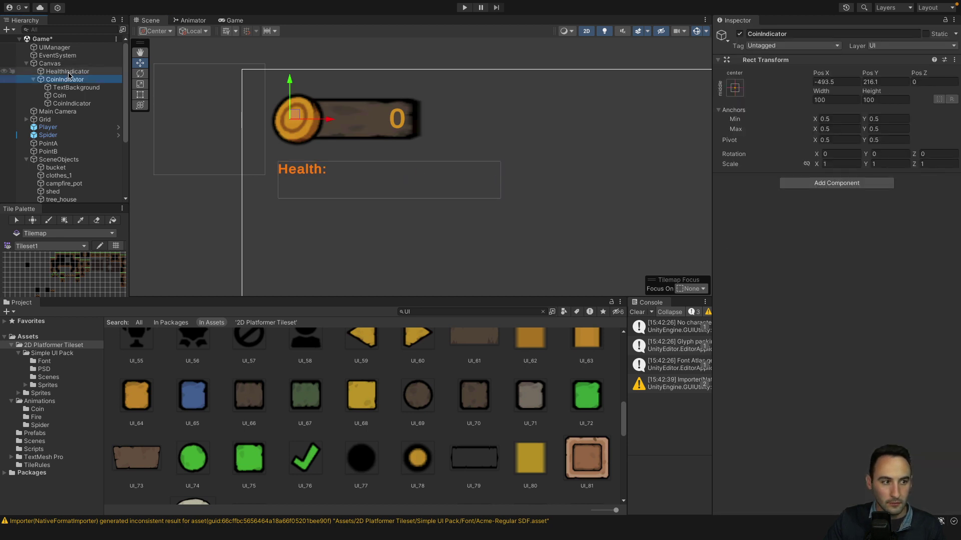
# - Set the TextBackground's anchor and pivot to the top left without moving it
pyautogui.click(69, 72)
pyautogui.click(71, 88)
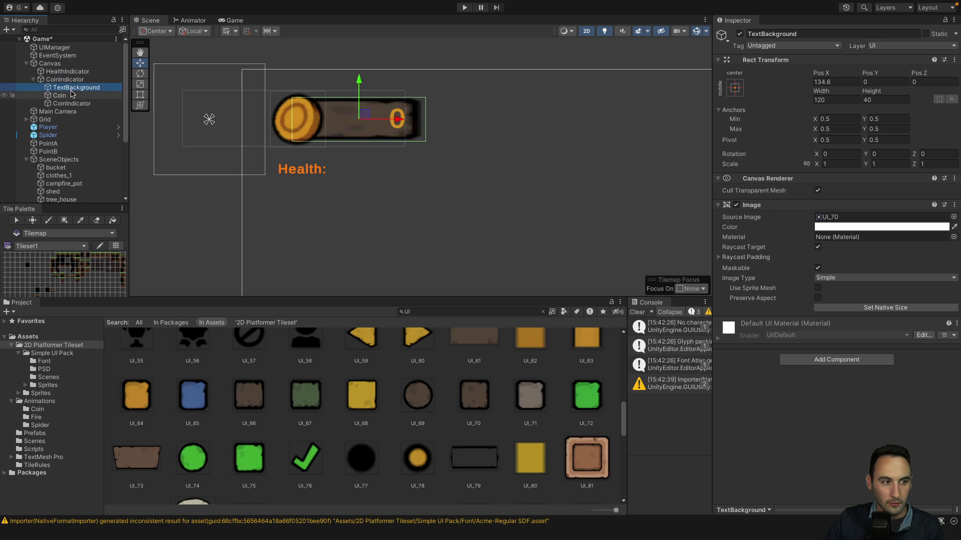
pyautogui.click(735, 88)
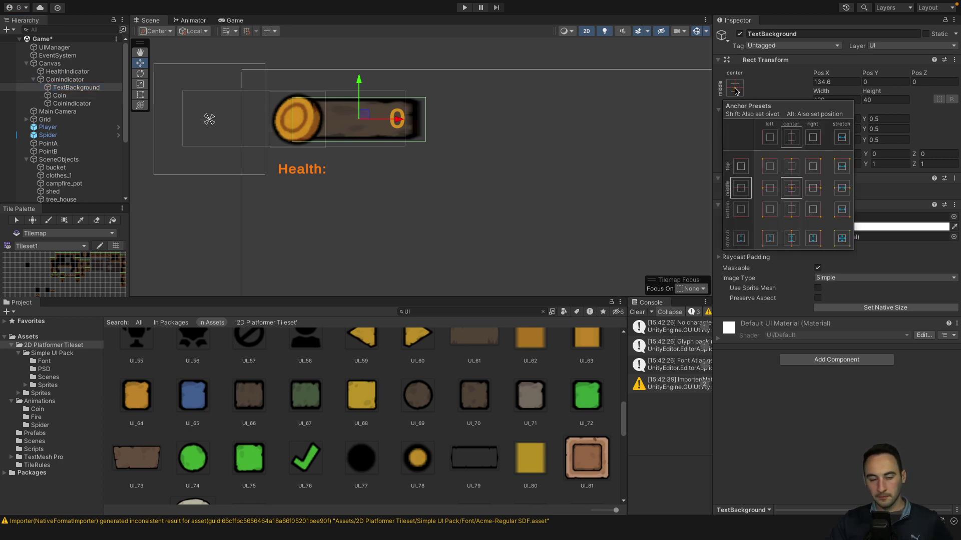
pyautogui.click(769, 166)
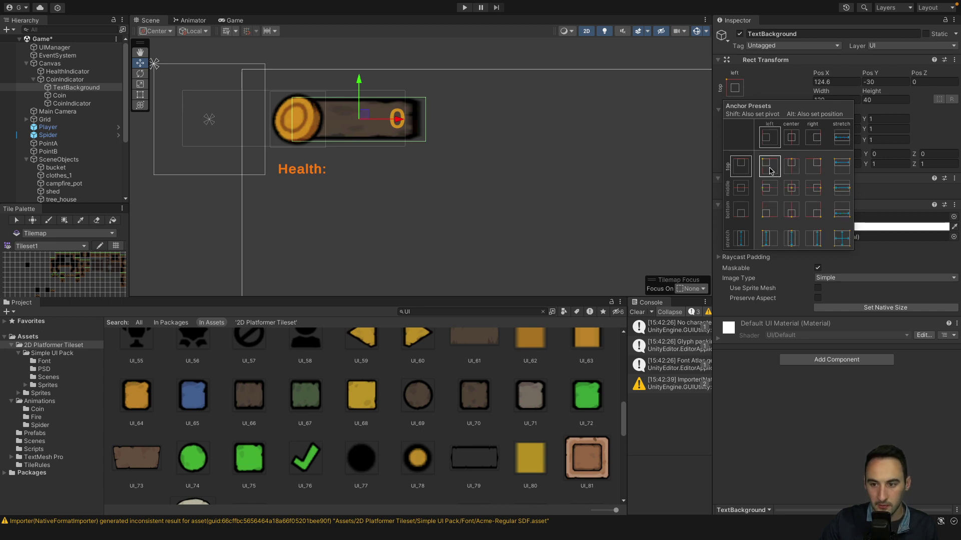
pyautogui.keyDown('alt'); pyautogui.click(770, 166); pyautogui.keyUp('alt')
pyautogui.keyDown('alt'); pyautogui.click(841, 238); pyautogui.keyUp('alt')
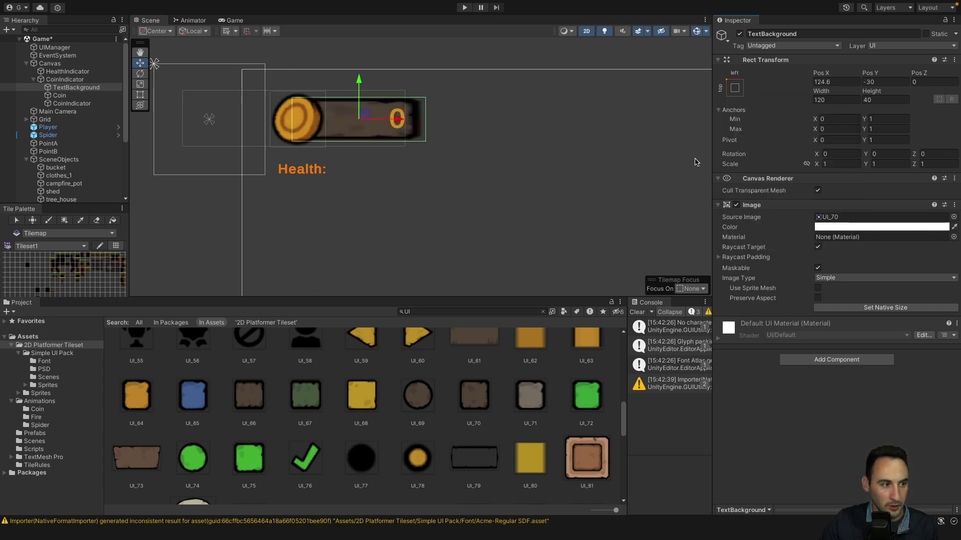
# - Set the parent CoinIndicator's anchor and pivot to top left and snap it to the Canvas's top-left corner
pyautogui.click(93, 81)
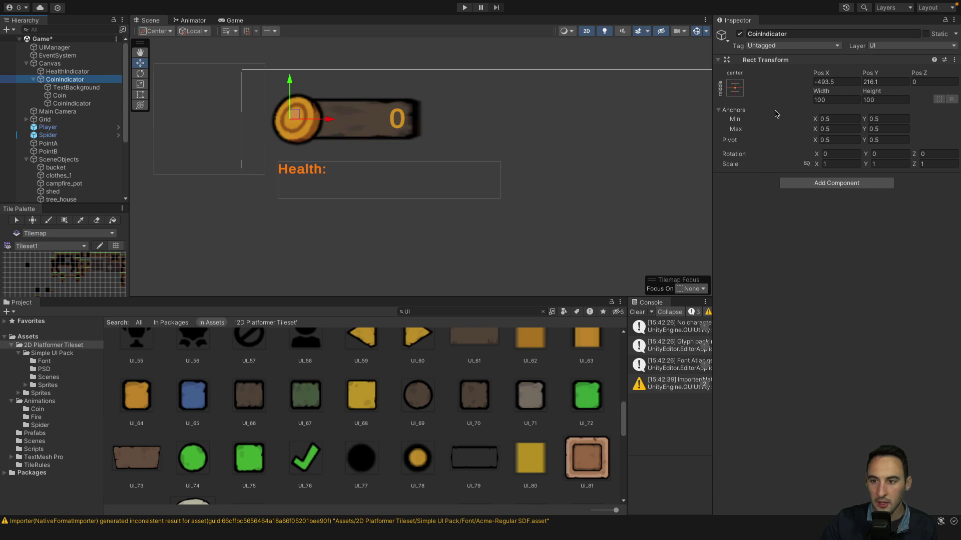
pyautogui.click(733, 87)
pyautogui.click(770, 167)
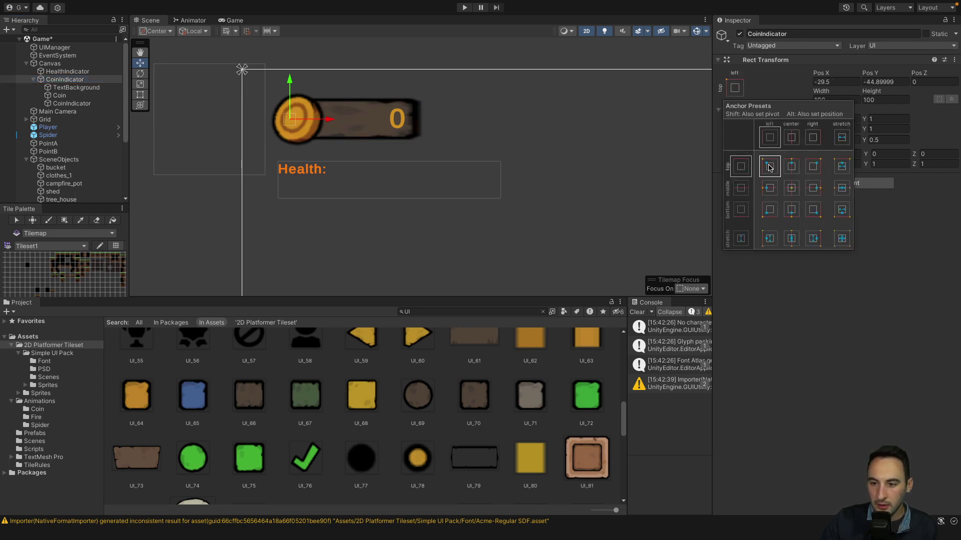
pyautogui.keyDown('alt'); pyautogui.click(770, 167); pyautogui.keyUp('alt')
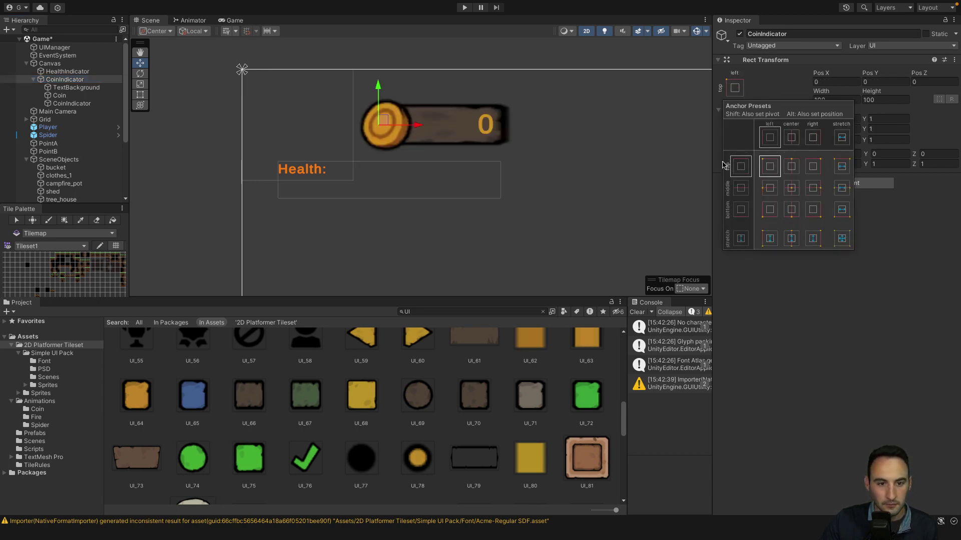
# - Move CoinIndicator's three children left together, so the coin lines up roughly with the Health text, and check them in the Game view
pyautogui.click(75, 88)
pyautogui.keyDown('shift'); pyautogui.click(88, 104); pyautogui.keyUp('shift')
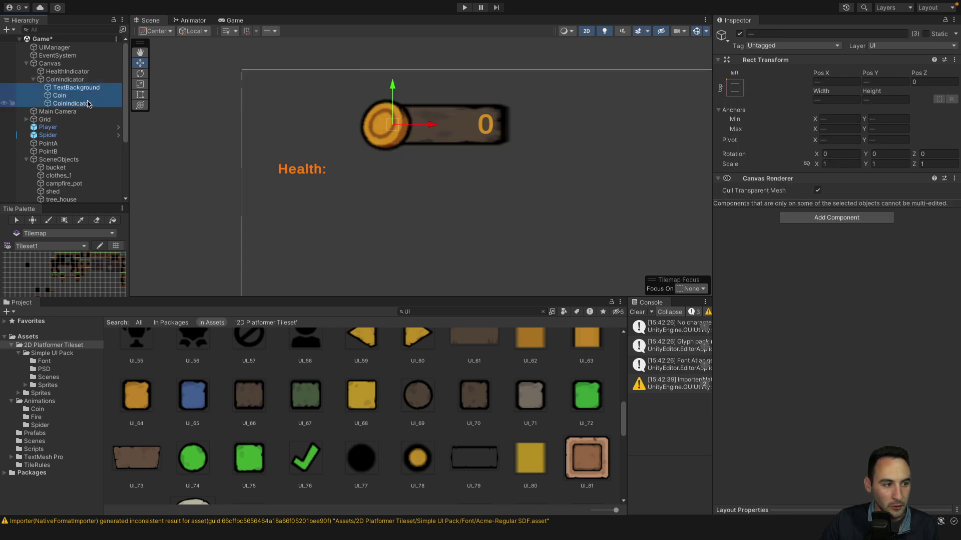
pyautogui.moveTo(445, 128); pyautogui.dragTo(339, 126)
pyautogui.click(234, 21)
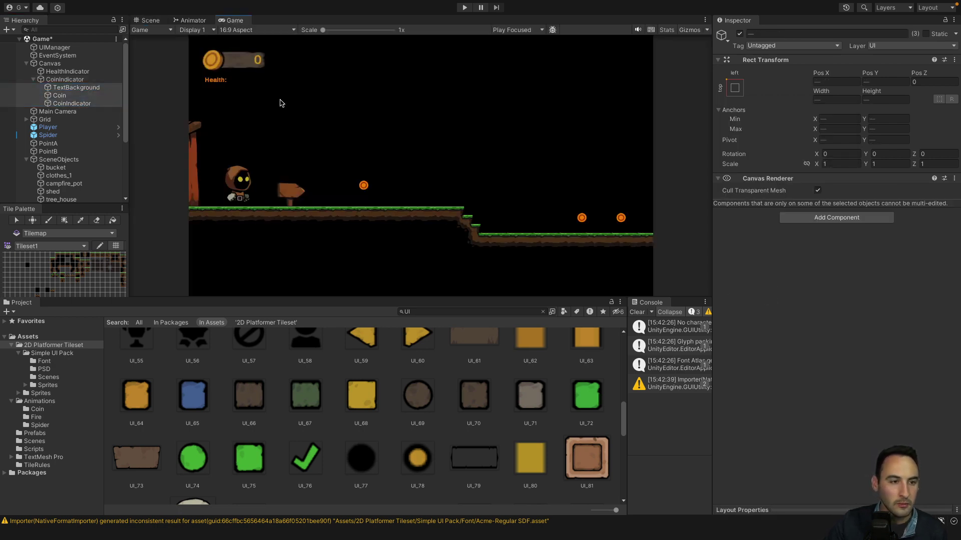
# - Nudge the child CoinIndicator text left to Pos X -10.8 and run the game to check the counter
pyautogui.click(157, 22)
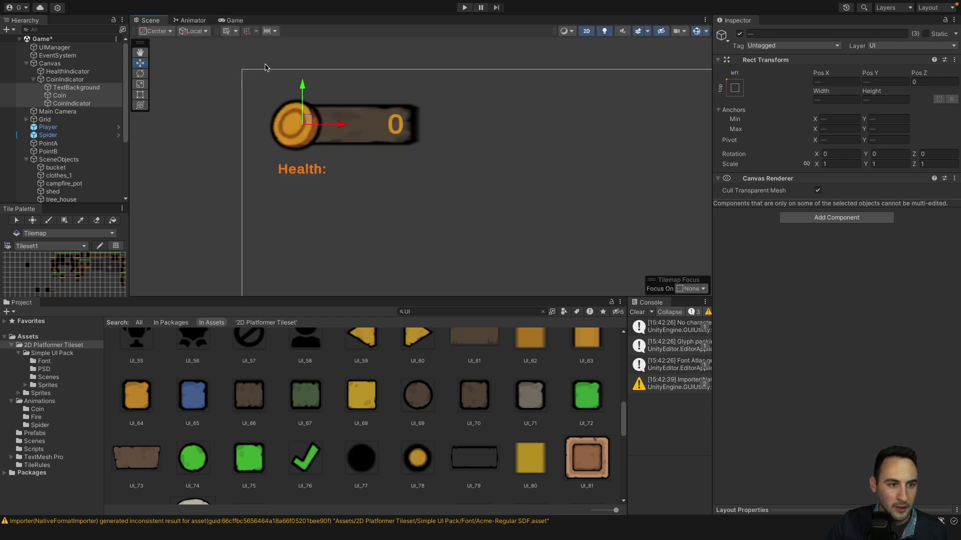
pyautogui.click(392, 127)
pyautogui.moveTo(336, 126); pyautogui.dragTo(330, 126)
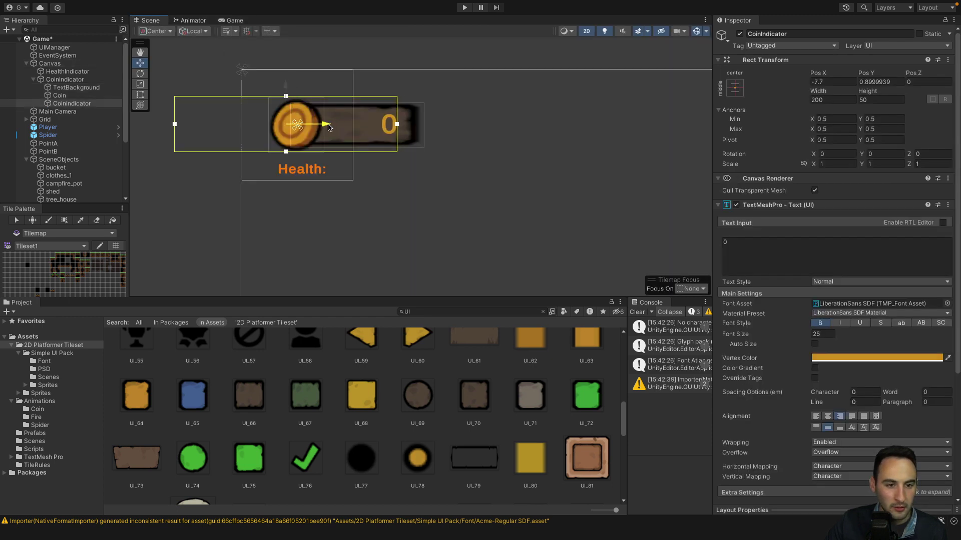
pyautogui.click(230, 20)
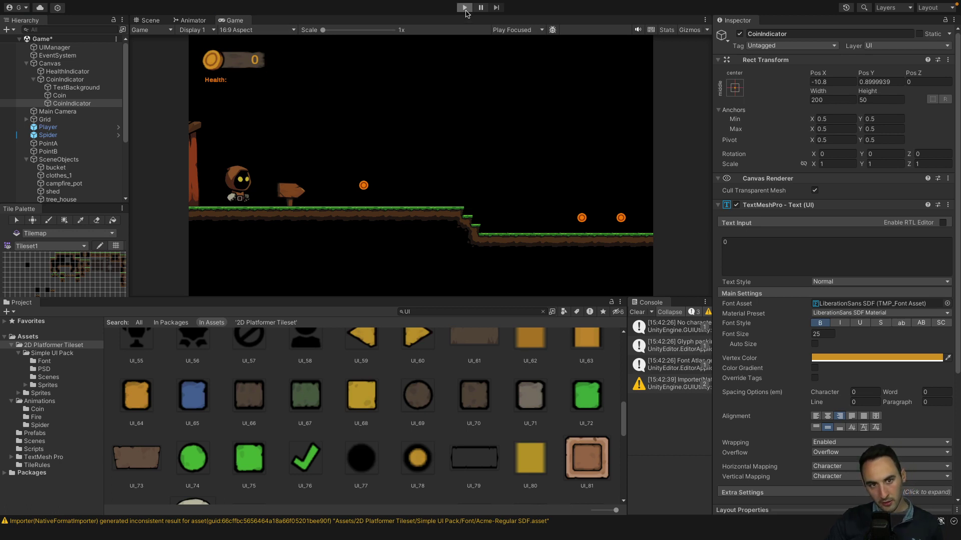
pyautogui.click(464, 8)
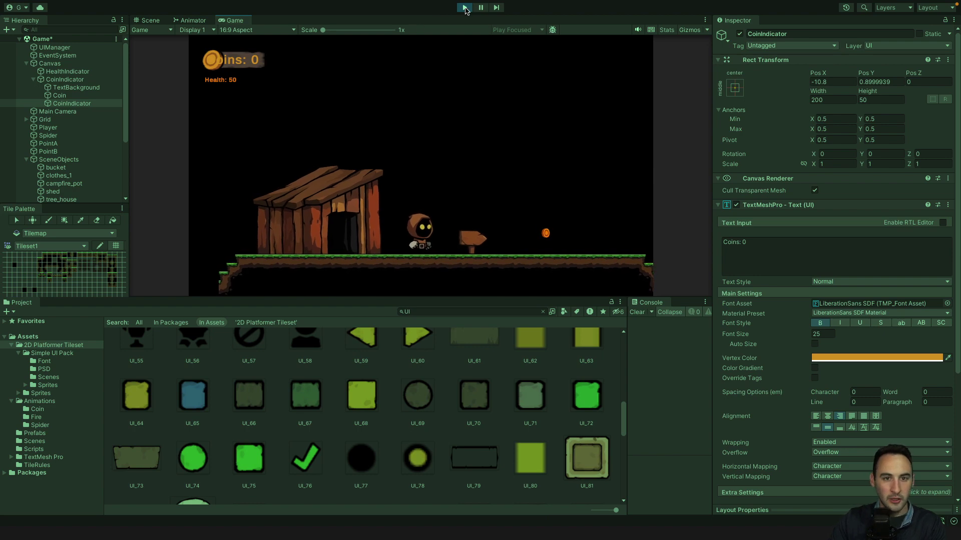
# - Switch to the code editor and open UIManager.cs at the coinIndicator.text line in Update
pyautogui.press('super+Tab')
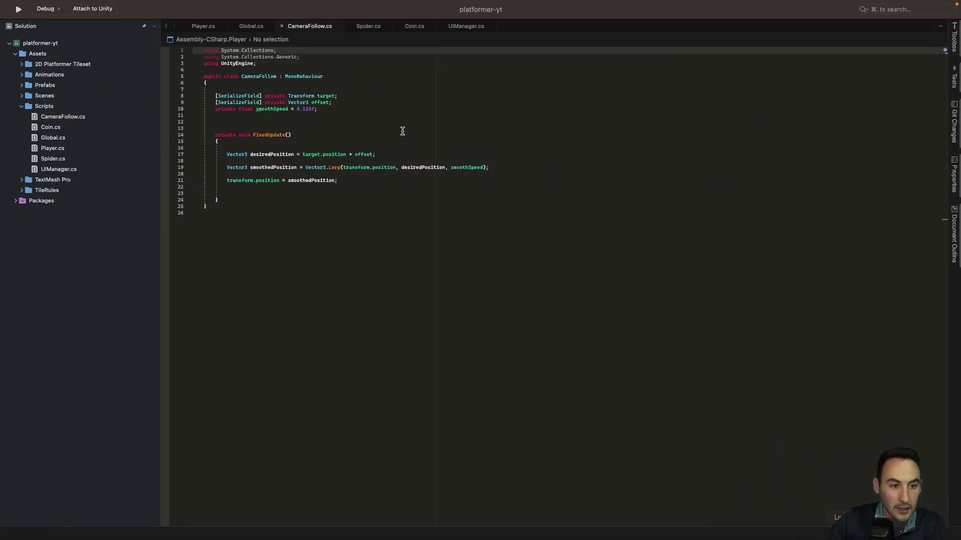
pyautogui.click(403, 132)
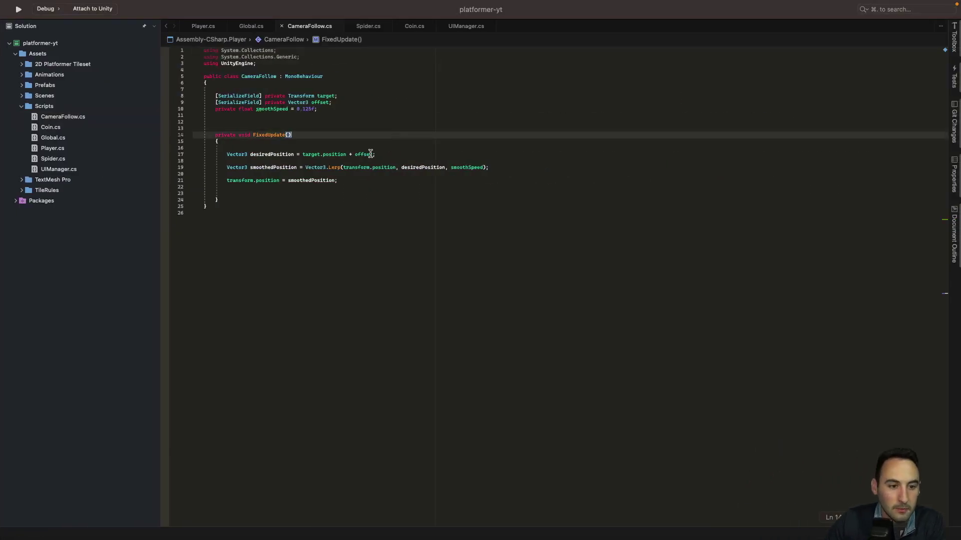
pyautogui.click(414, 26)
pyautogui.click(307, 148)
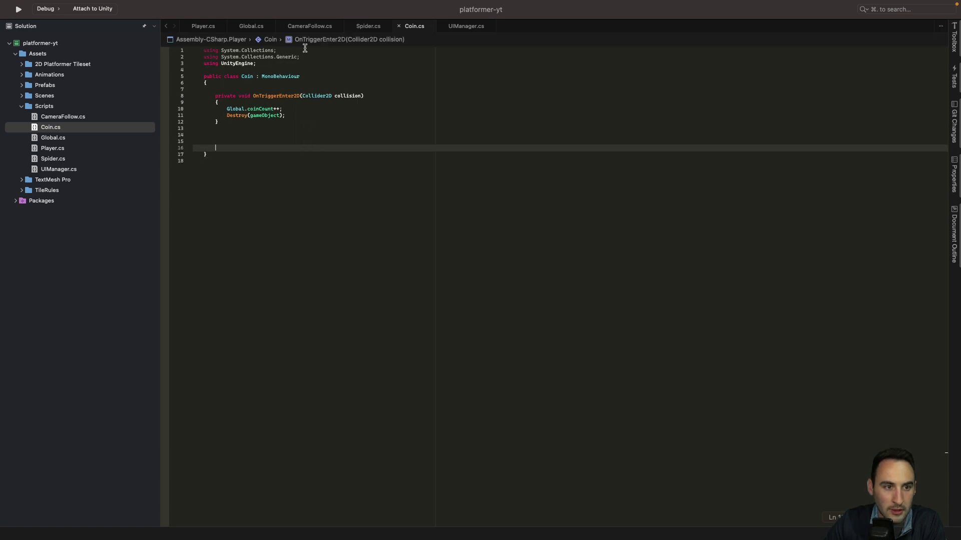
pyautogui.click(453, 27)
pyautogui.click(307, 161)
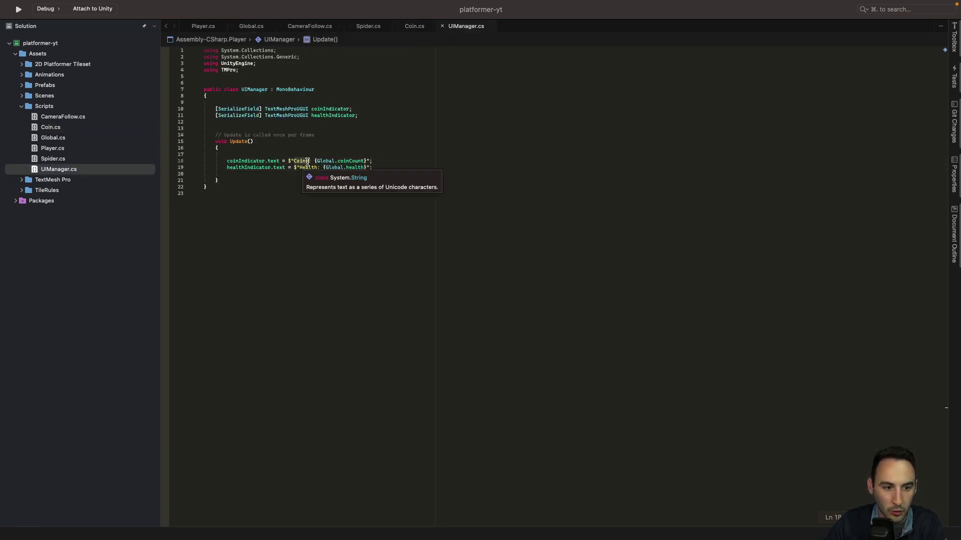
# - Remove the interpolated-string opening and the Coins: label before Global.coinCount in the coinIndicator.text assignment
pyautogui.press('Return')
pyautogui.press('Delete')
pyautogui.press('Delete')
pyautogui.press('Delete')
pyautogui.press('Delete')
pyautogui.press('Delete')
pyautogui.press('Delete')
pyautogui.press('Delete')
pyautogui.press('Delete')
pyautogui.press('Delete')
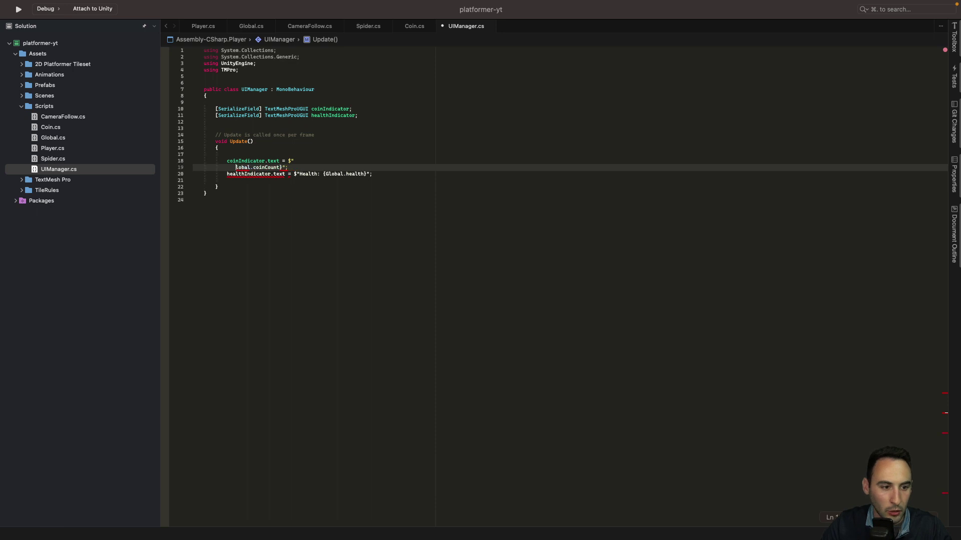
pyautogui.press('BackSpace')
pyautogui.press('BackSpace')
pyautogui.press('BackSpace')
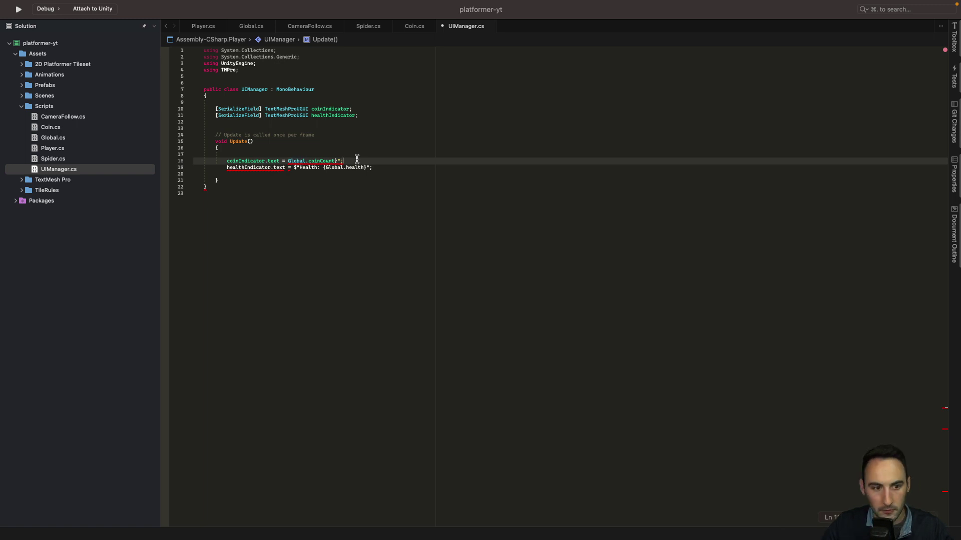
# - Replace the leftover closing brace and quote after Global.coinCount with .ToString() and save UIManager.cs
pyautogui.click(344, 167)
pyautogui.press('Up')
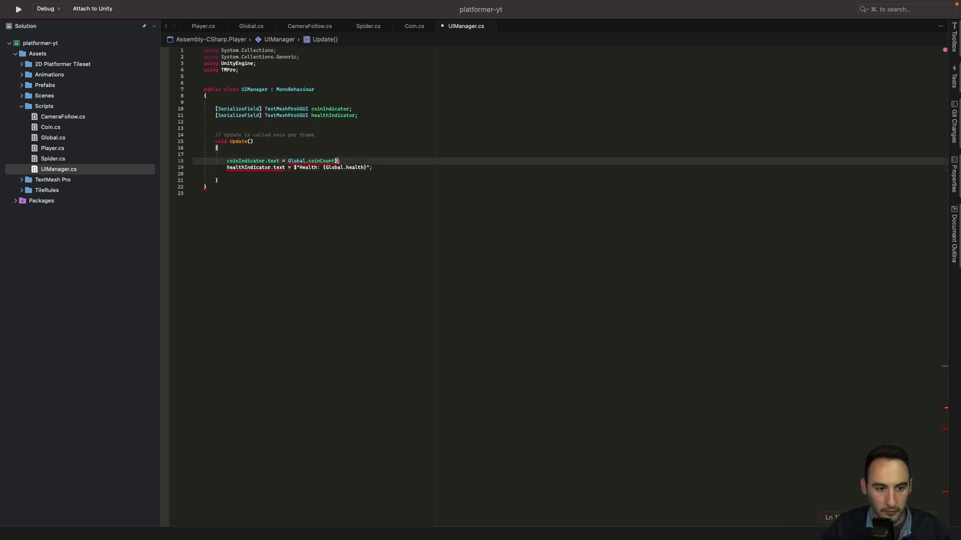
pyautogui.press('BackSpace')
pyautogui.write('.t')
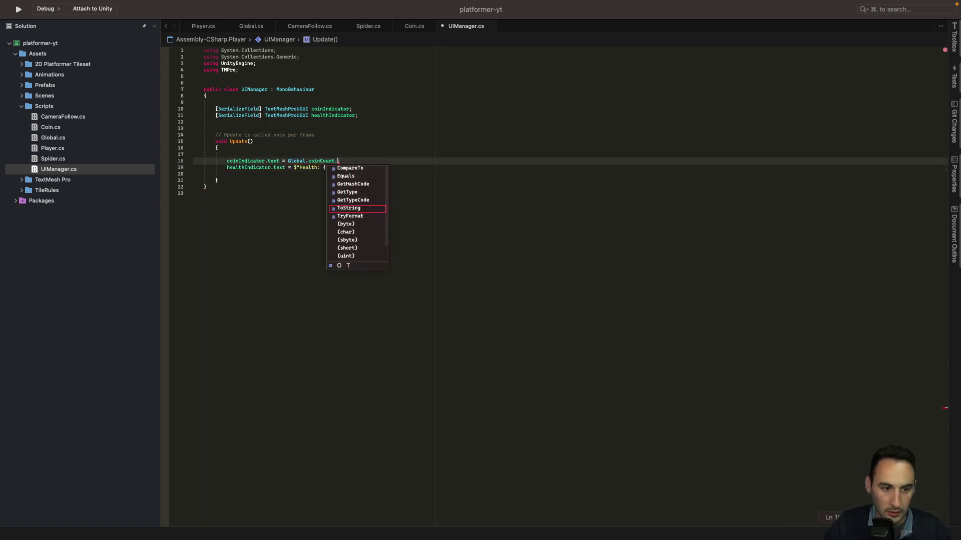
pyautogui.press('Return')
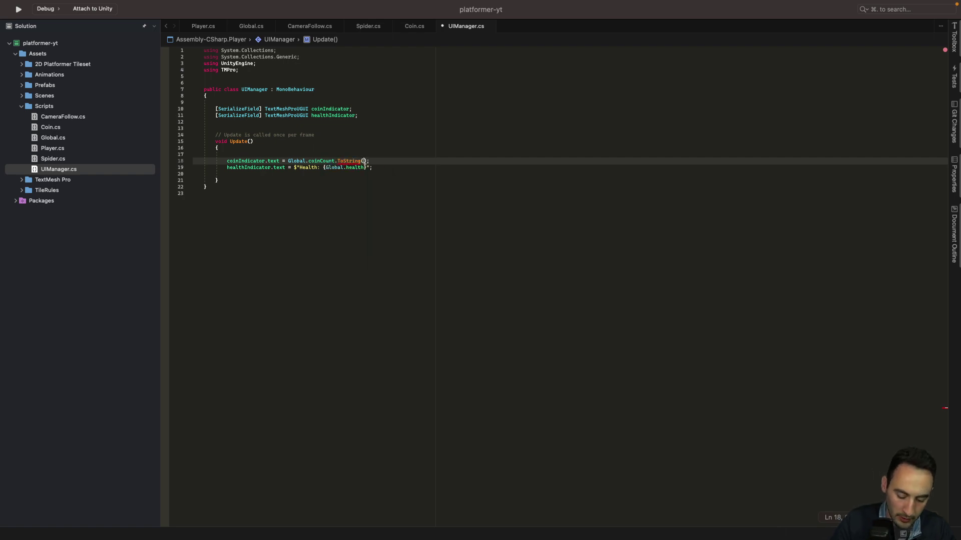
pyautogui.press('super+s')
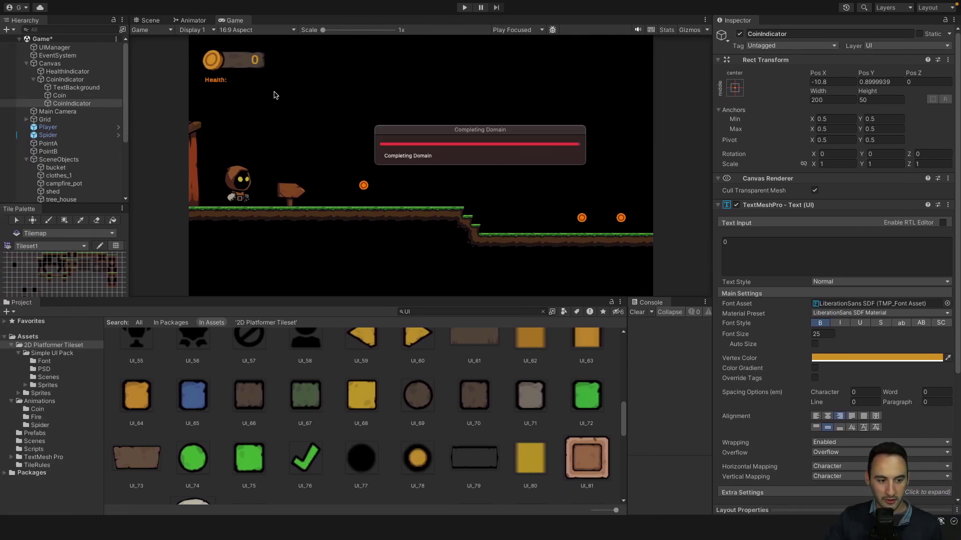
# - Switch back to Unity, enlarge the Game view and play the level, running right through the coins to test the counter
pyautogui.moveTo(298, 298); pyautogui.dragTo(300, 412)
pyautogui.click(468, 10)
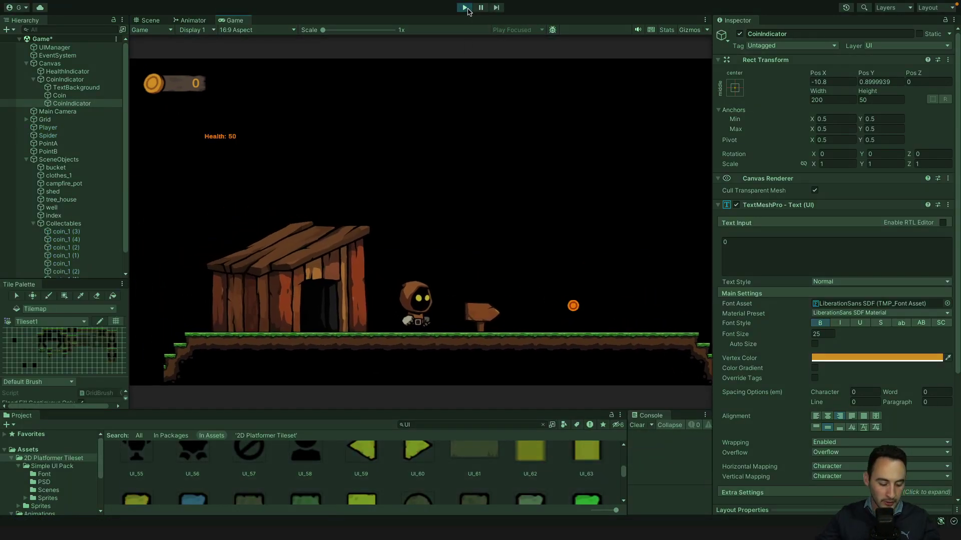
pyautogui.press('Right')
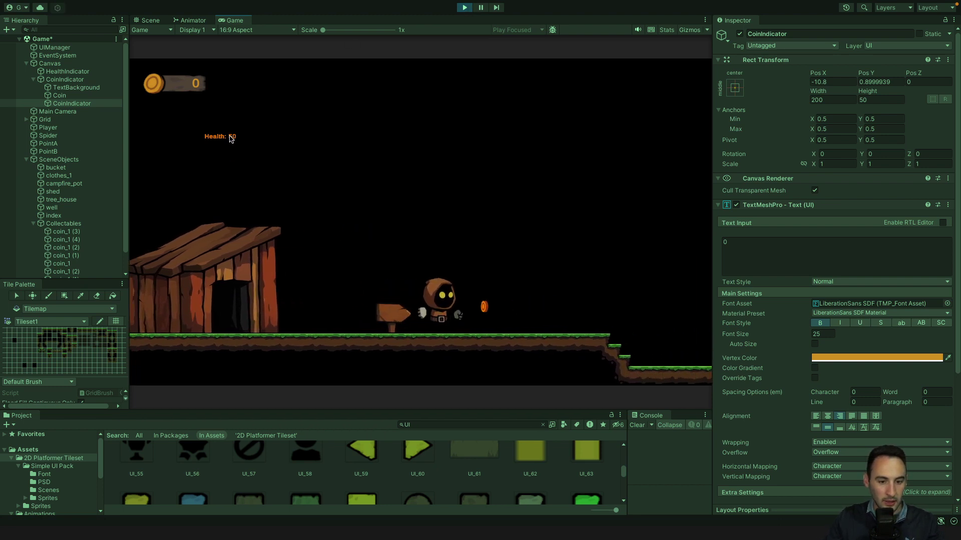
pyautogui.press('Right')
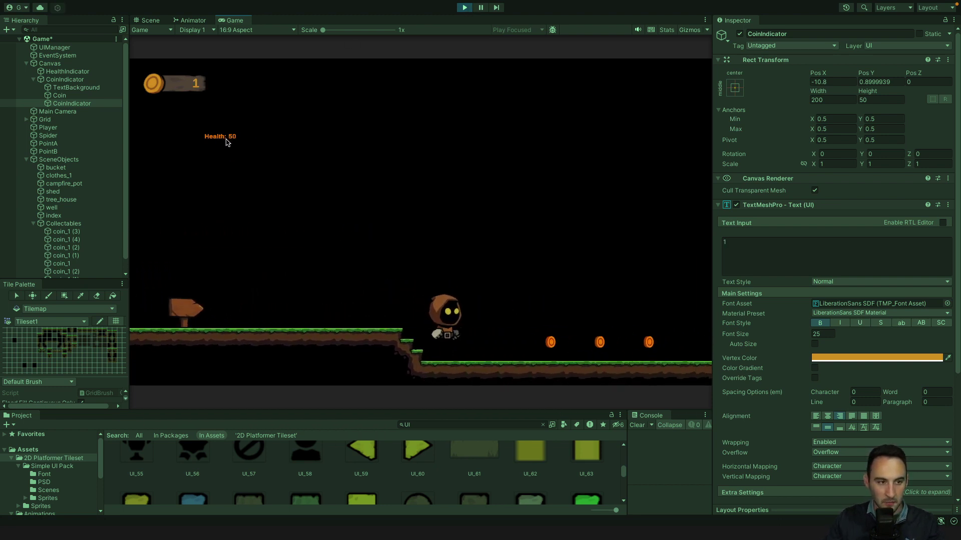
pyautogui.press('Right')
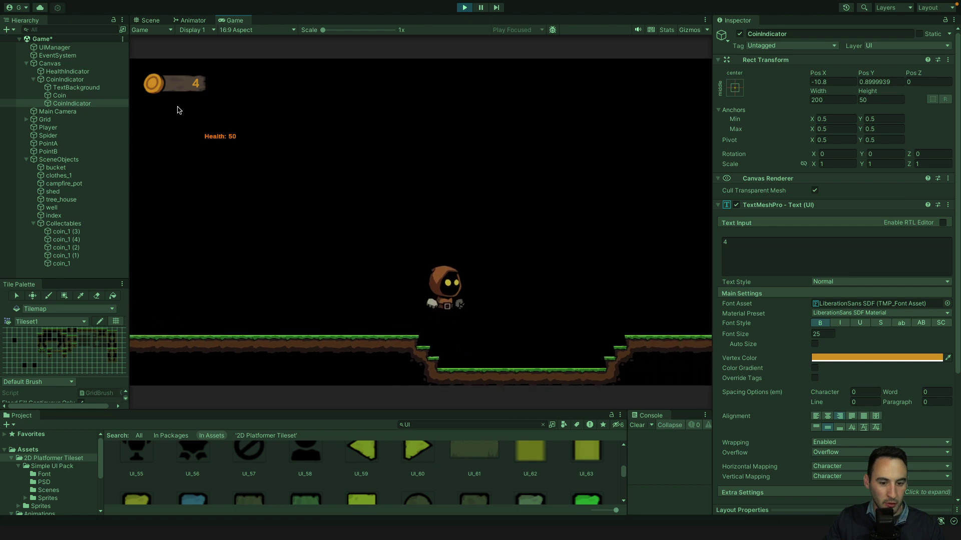
pyautogui.press('Right')
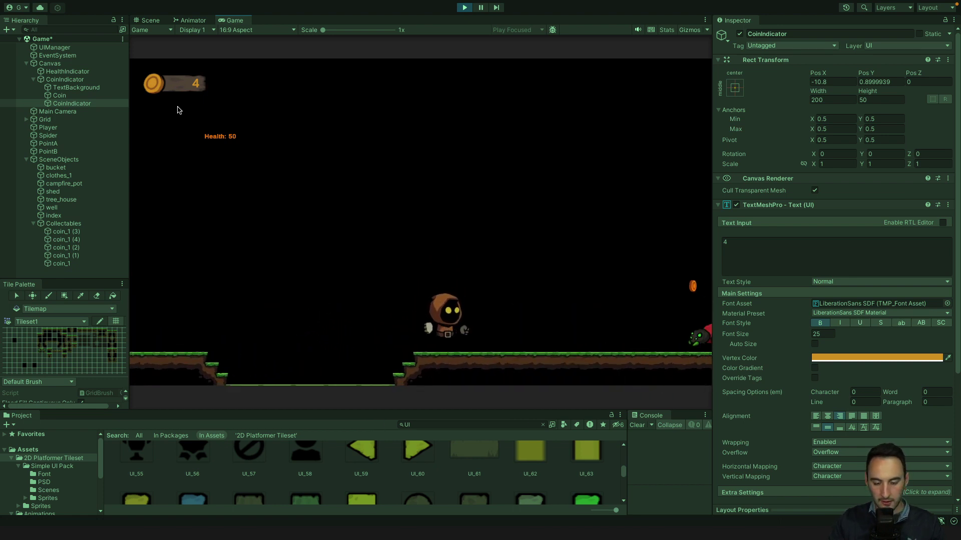
pyautogui.press('Right')
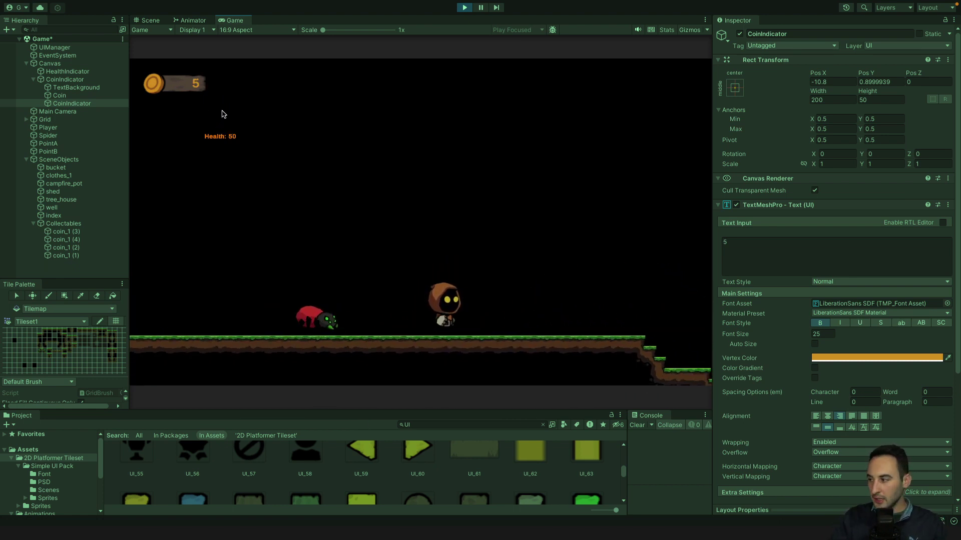
pyautogui.press('Right')
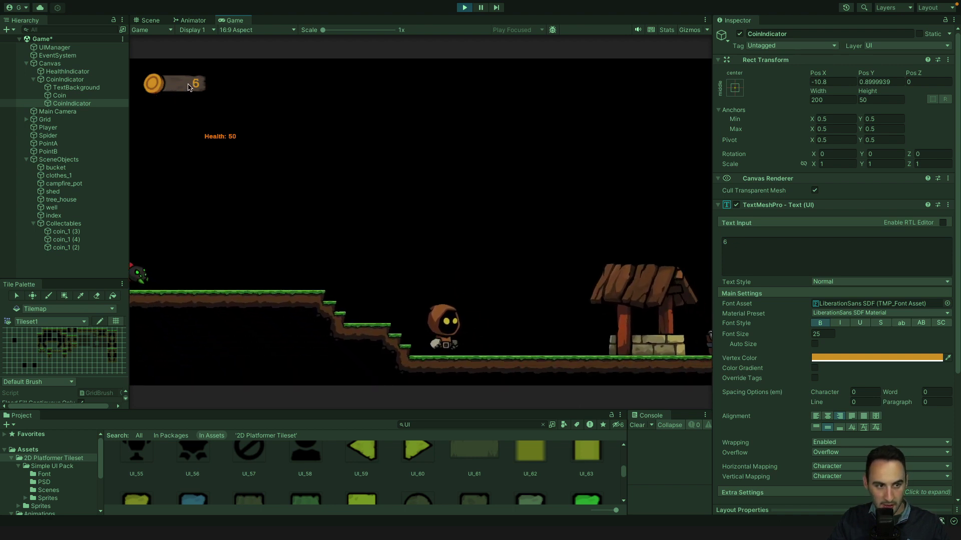
pyautogui.press('Right')
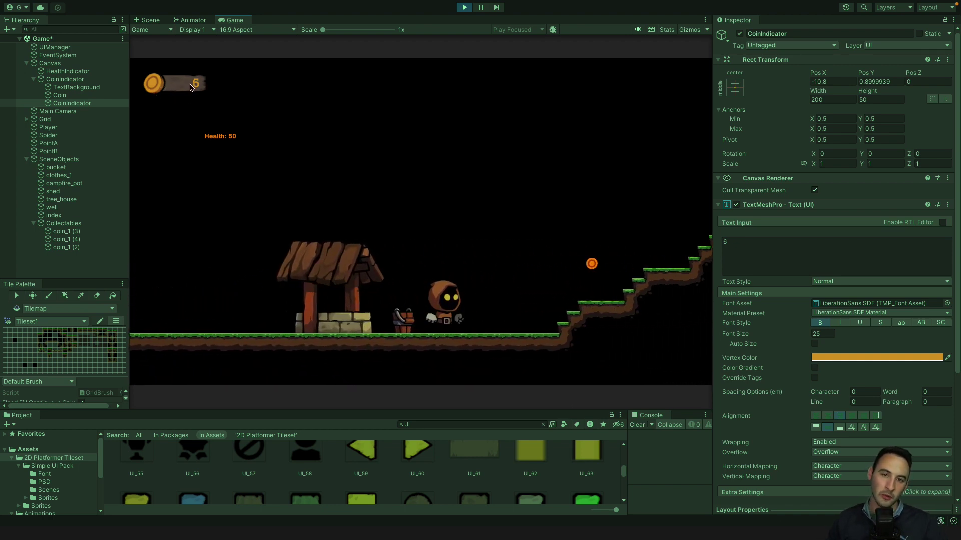
pyautogui.press('space')
pyautogui.press('Right')
pyautogui.press('space')
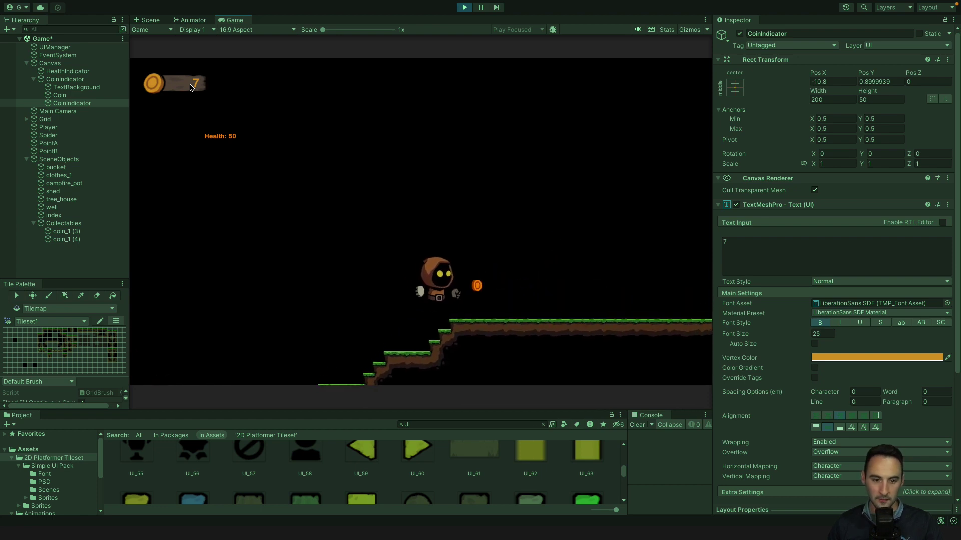
pyautogui.press('Right')
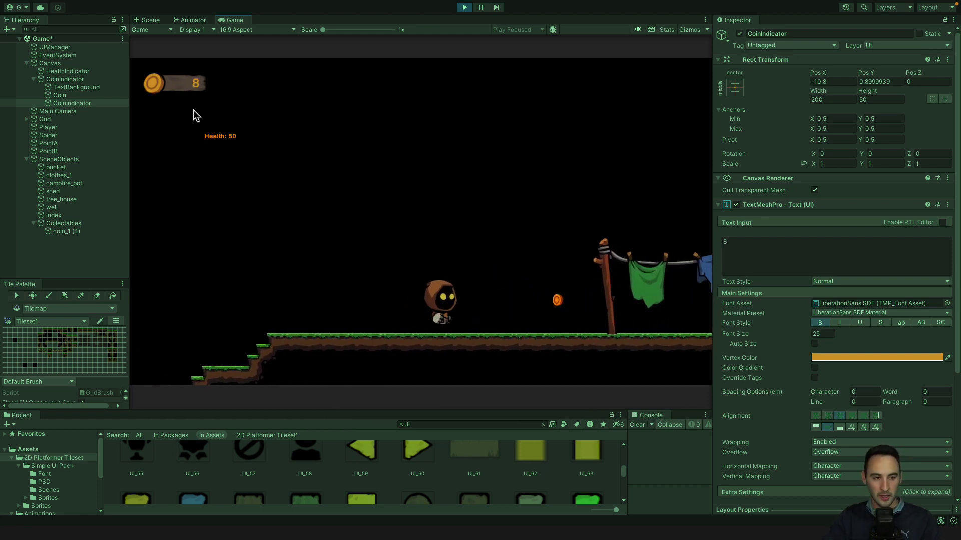
pyautogui.press('Right')
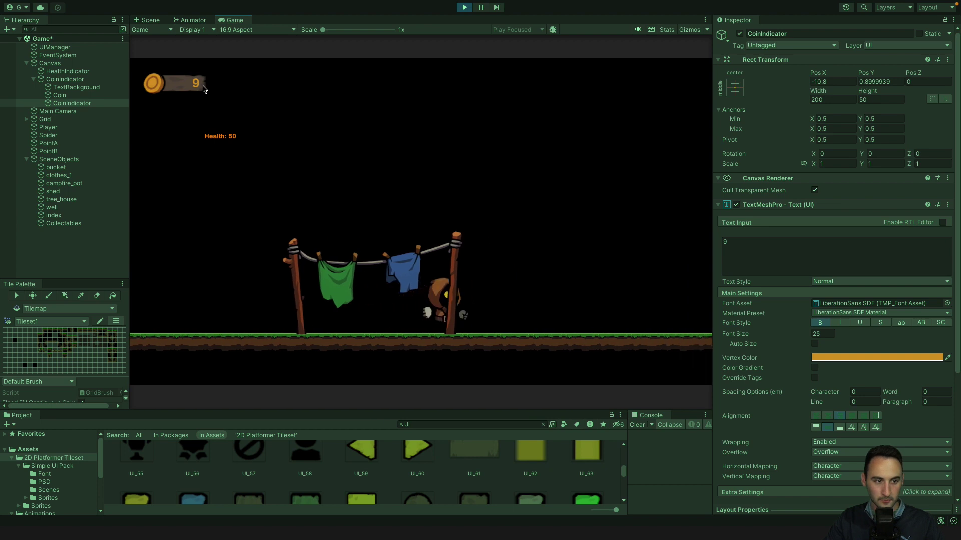
pyautogui.press('Right')
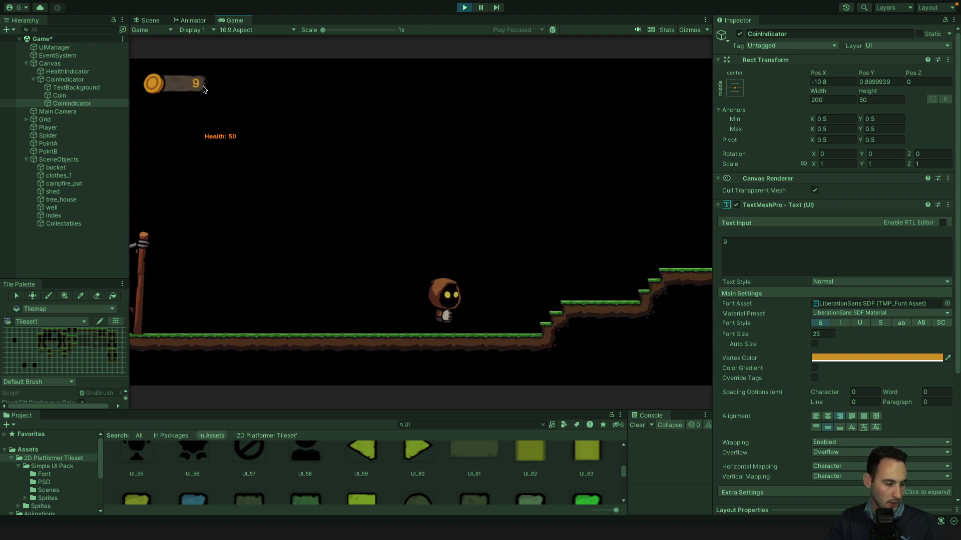
# - Keep running the character right past the campfire to the far end of the level, and stop the play test
pyautogui.press('Right')
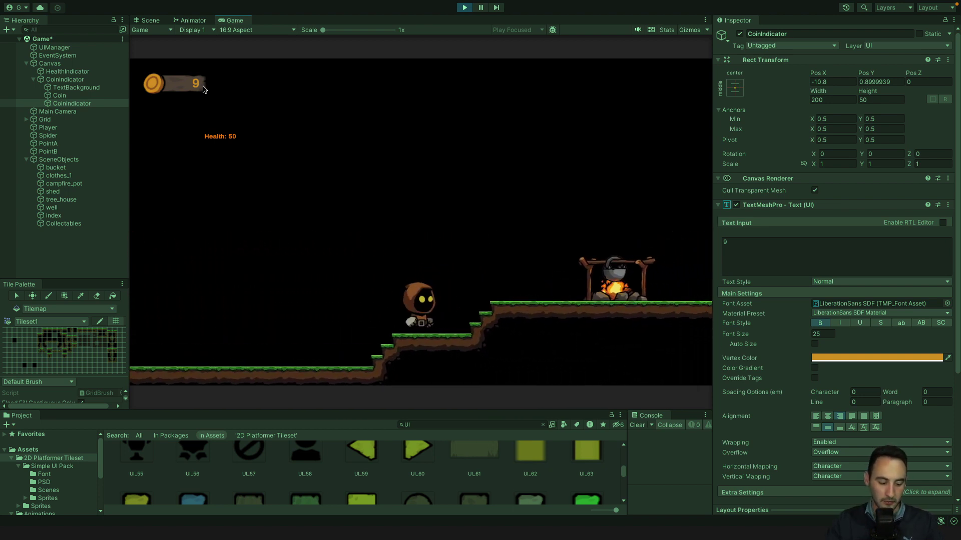
pyautogui.press('Right')
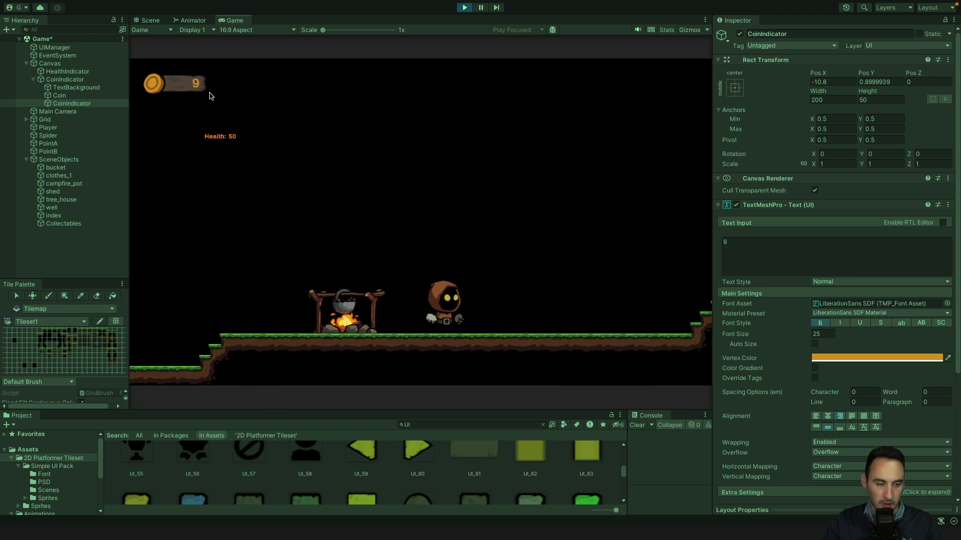
pyautogui.press('Right')
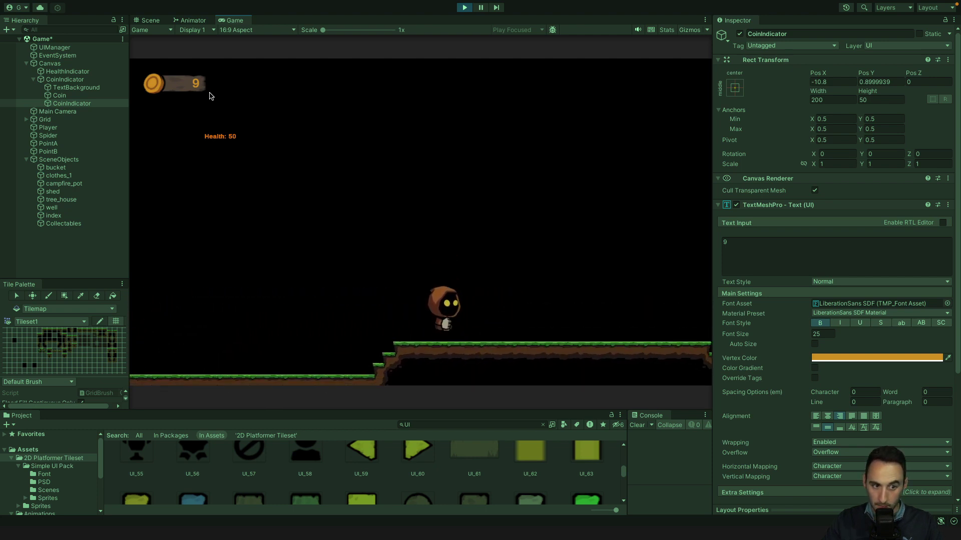
pyautogui.press('Right')
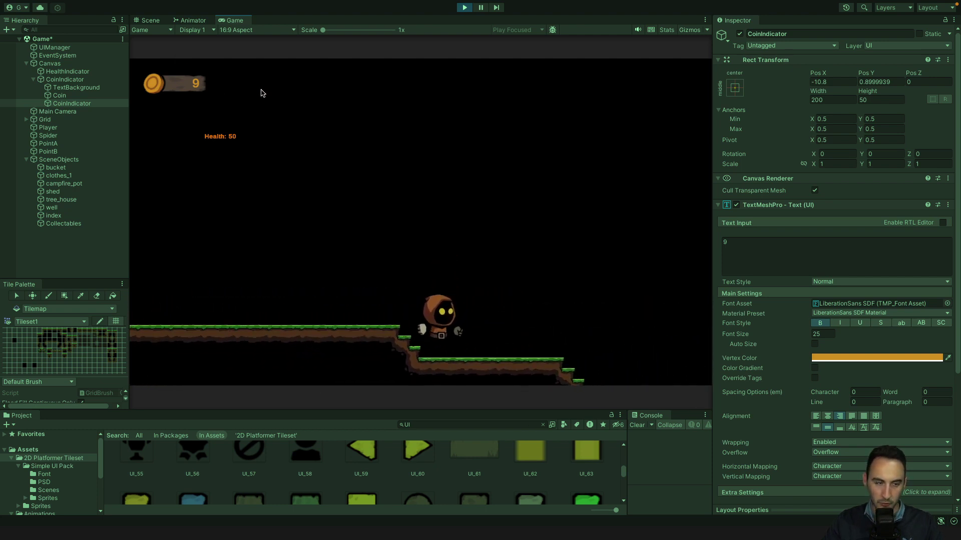
pyautogui.click(464, 8)
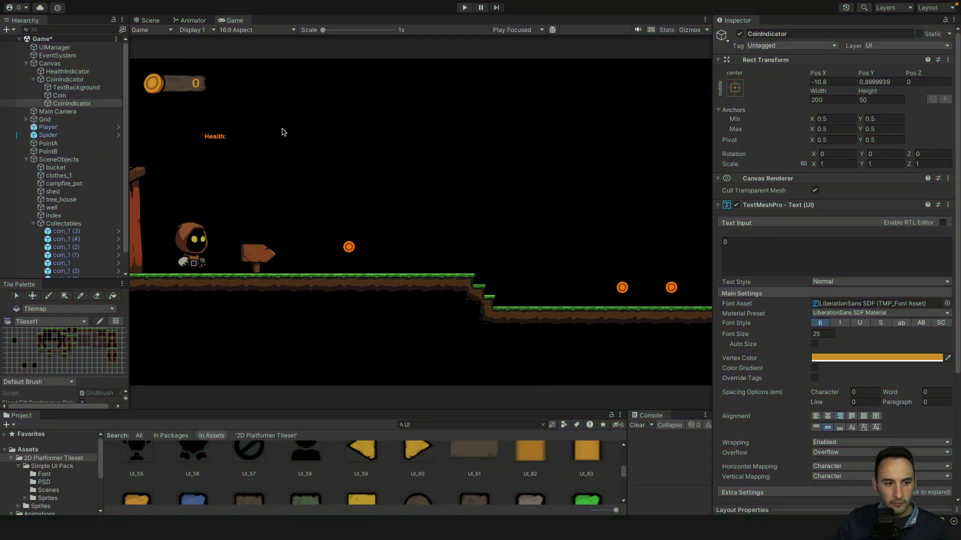
# - Select the HealthIndicator text in the Scene view and set its anchor, pivot and position to the canvas's top-left corner
pyautogui.click(150, 20)
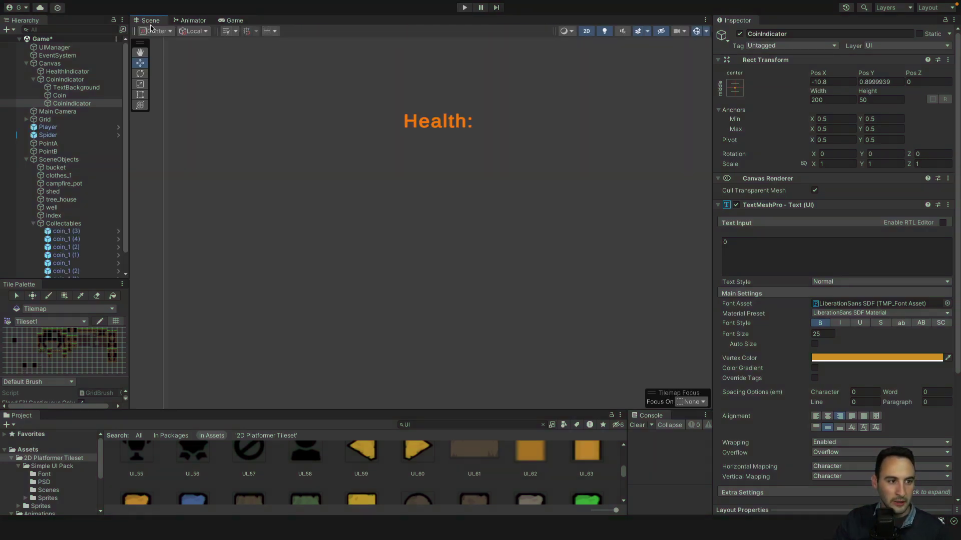
pyautogui.click(445, 125)
pyautogui.scroll(-5, 446, 152)
pyautogui.moveTo(446, 157); pyautogui.dragTo(365, 227, button='middle')
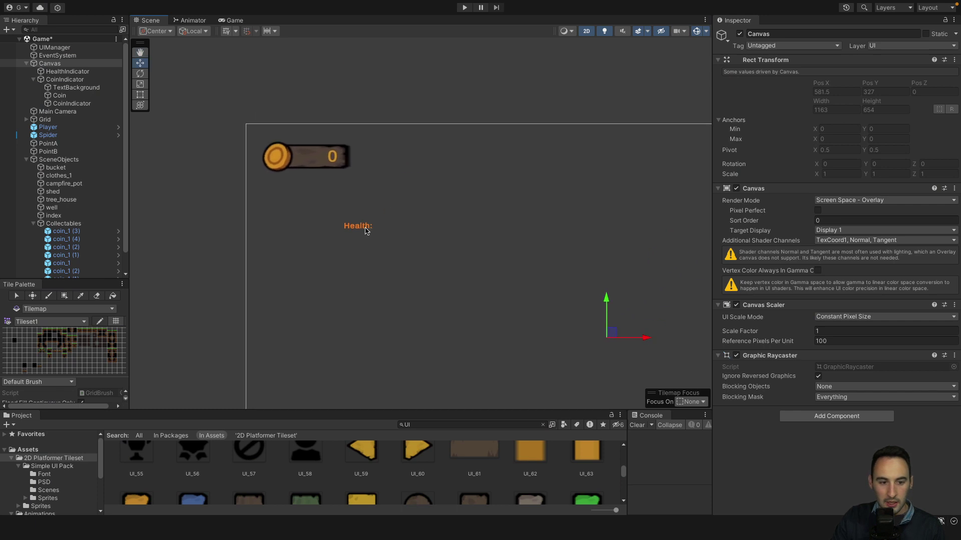
pyautogui.click(364, 228)
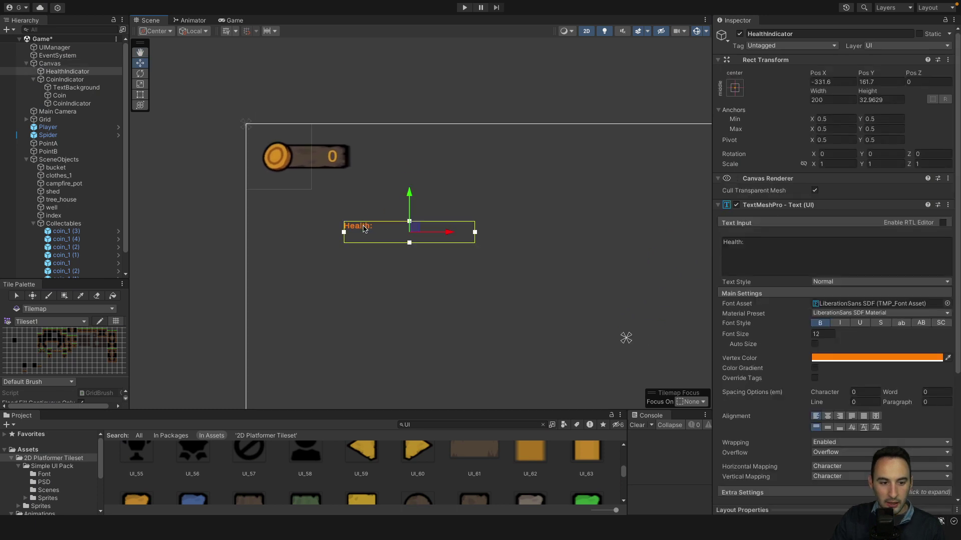
pyautogui.click(733, 88)
pyautogui.click(769, 167)
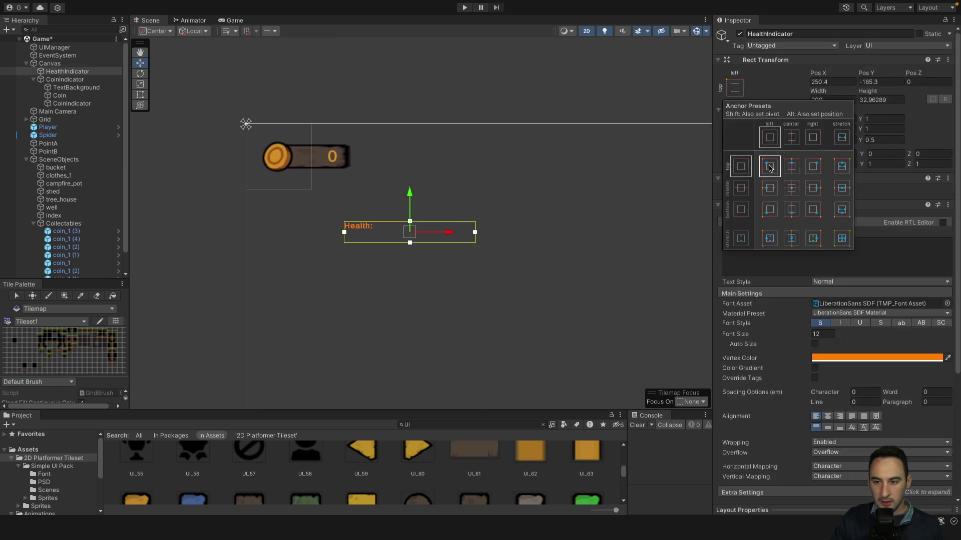
pyautogui.press('alt')
pyautogui.keyDown('alt'); pyautogui.keyDown('shift'); pyautogui.click(770, 167); pyautogui.keyUp('shift'); pyautogui.keyUp('alt')
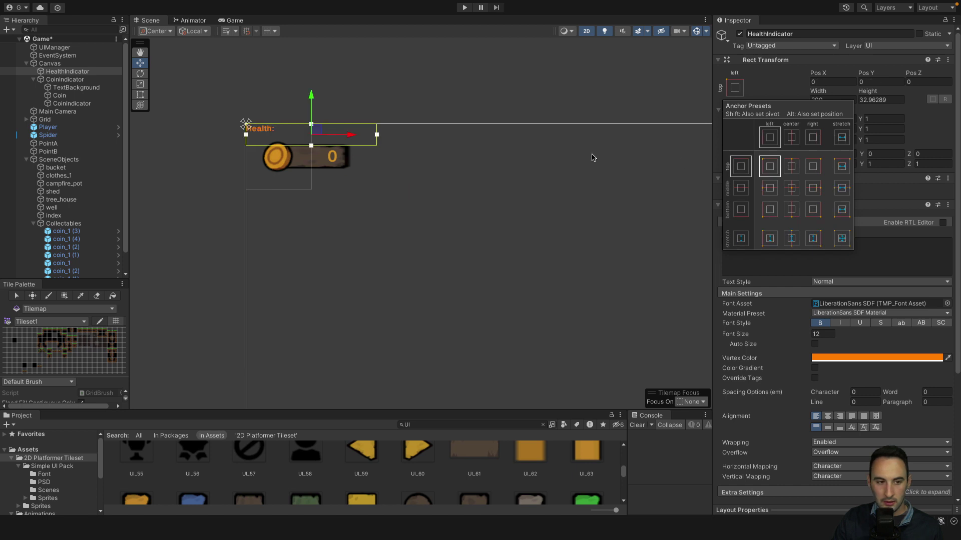
# - Move the HealthIndicator text just beneath the coin counter, to about X 42, Y -90
pyautogui.moveTo(314, 103)
pyautogui.mouseDown()
pyautogui.moveTo(313, 156)
pyautogui.moveTo(340, 155)
pyautogui.mouseUp()
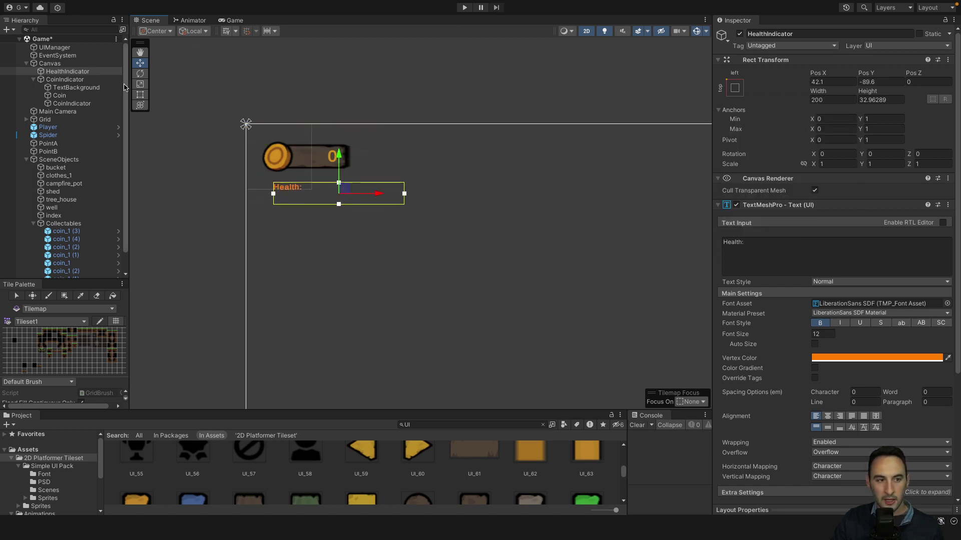
pyautogui.scroll(-1, 100, 150)
pyautogui.scroll(-5, 280, 120)
pyautogui.scroll(2, 289, 120)
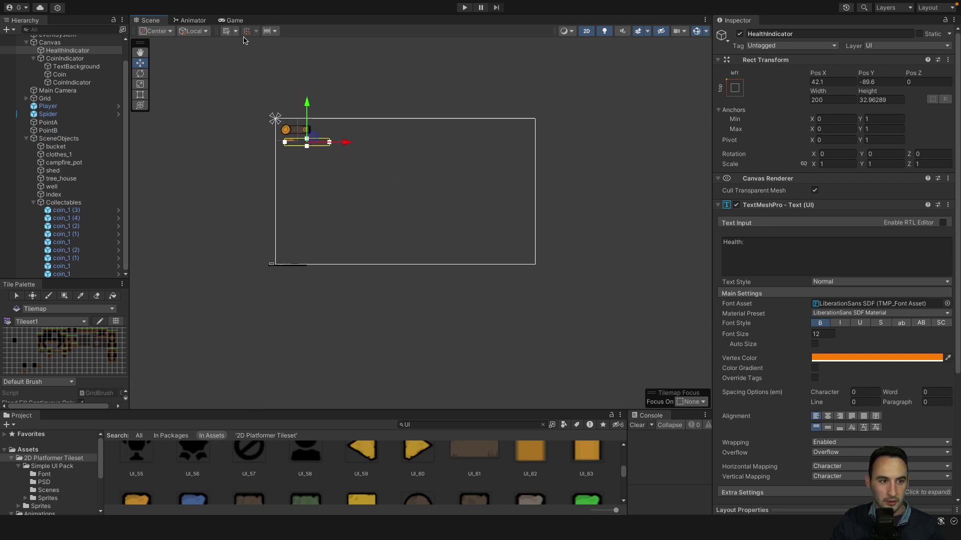
# - Play the game and resize the Game view to check that the top-left anchored health text and coin counter stay placed, and stop playing
pyautogui.click(239, 21)
pyautogui.click(464, 8)
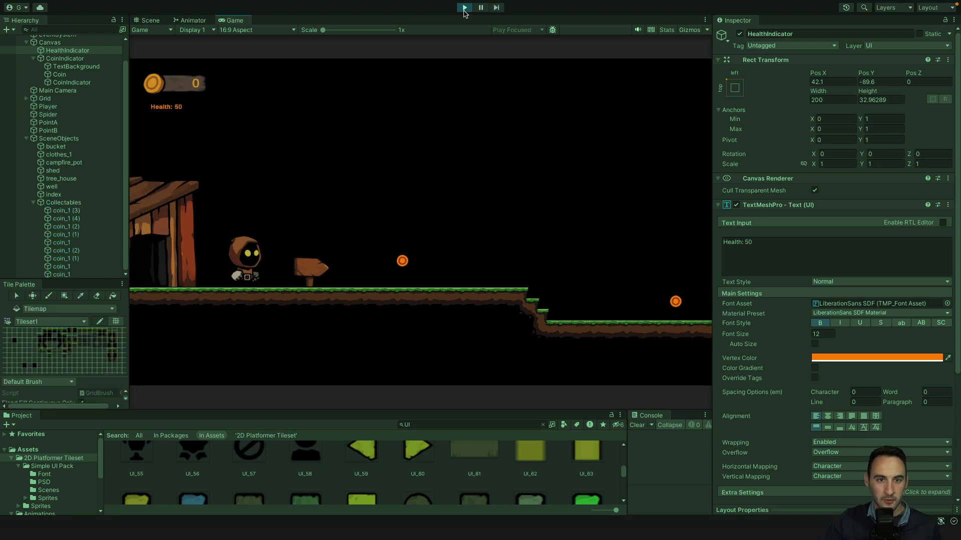
pyautogui.moveTo(465, 409); pyautogui.dragTo(423, 299)
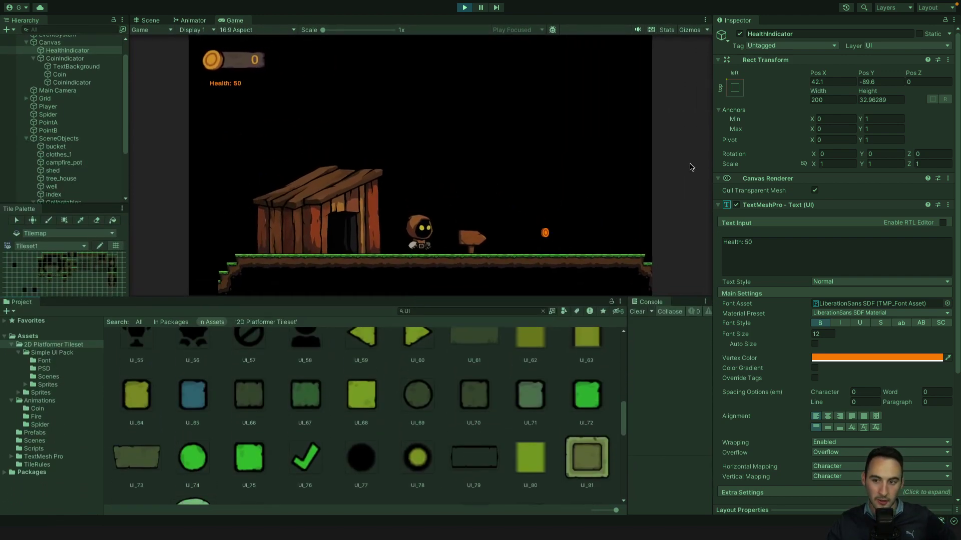
pyautogui.click(734, 89)
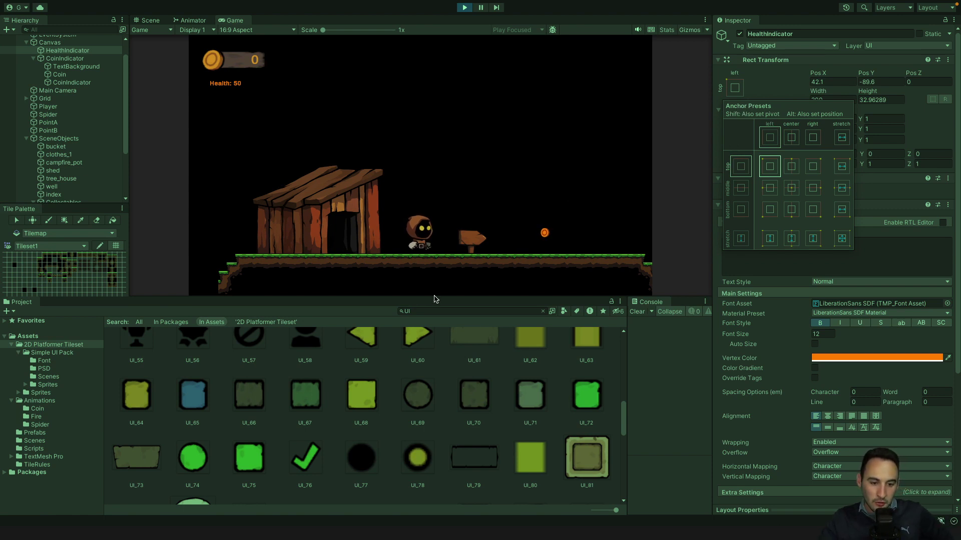
pyautogui.moveTo(434, 299); pyautogui.dragTo(387, 344)
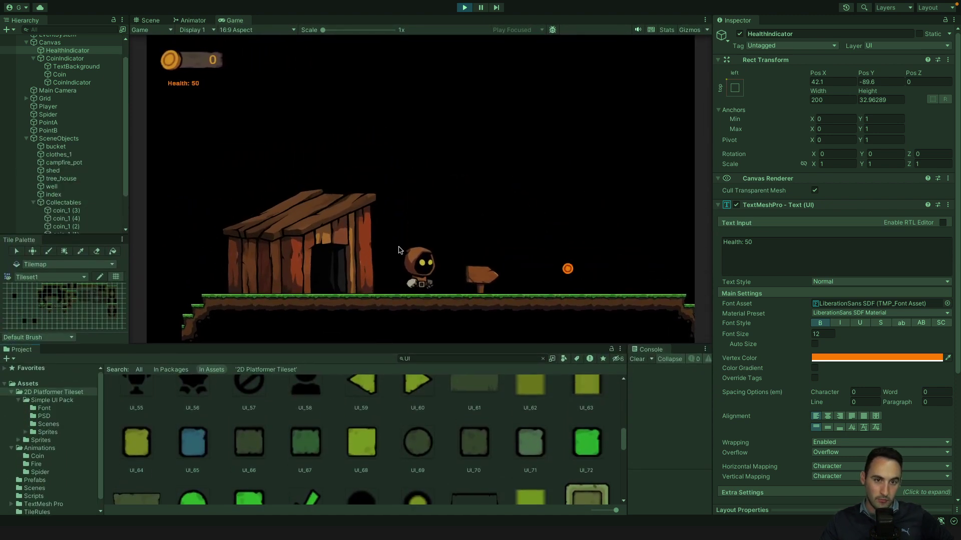
pyautogui.click(465, 8)
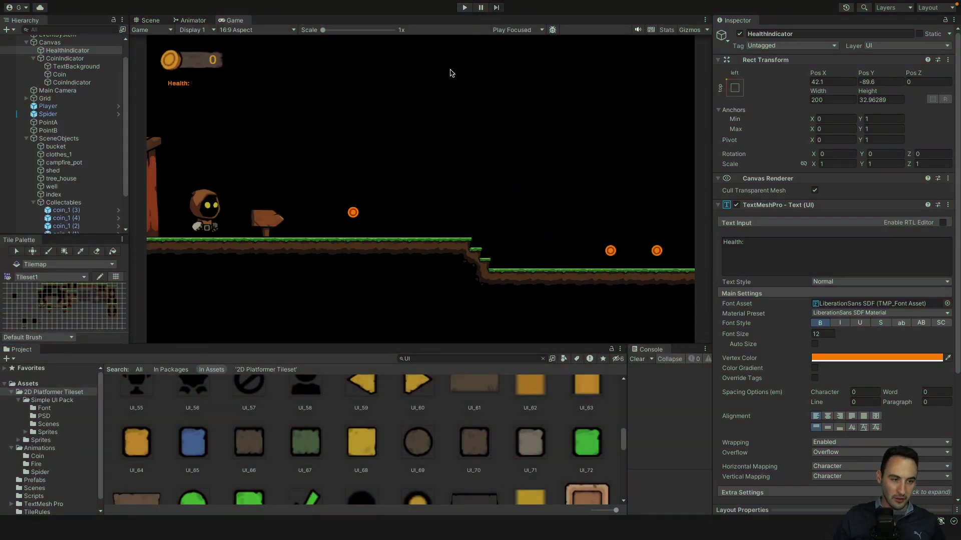